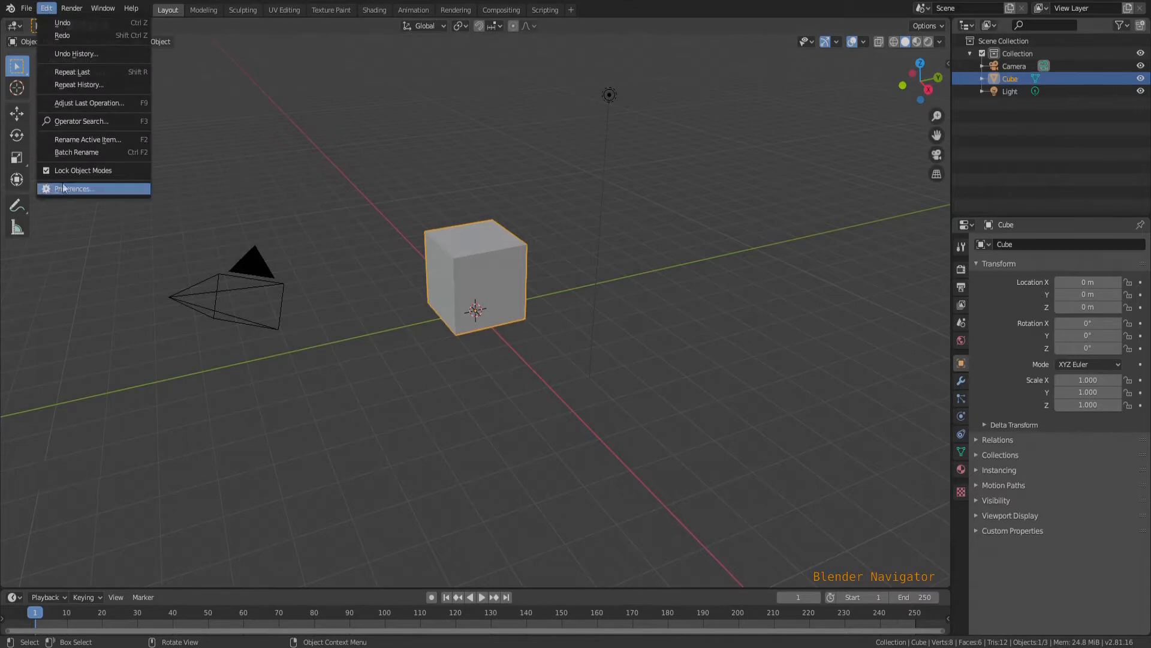
Step: Open the application preferences
left_click(71, 189)
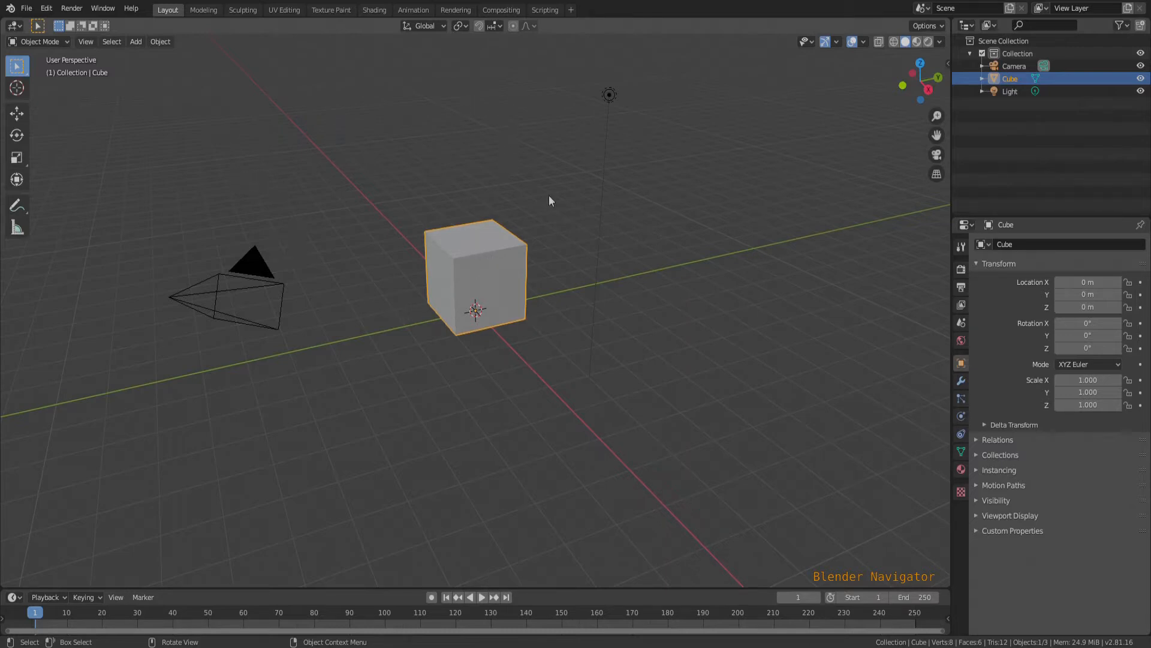
Step: Enter Edit Mode on the cube and show the LoopTools operators beside the viewport
key("Tab")
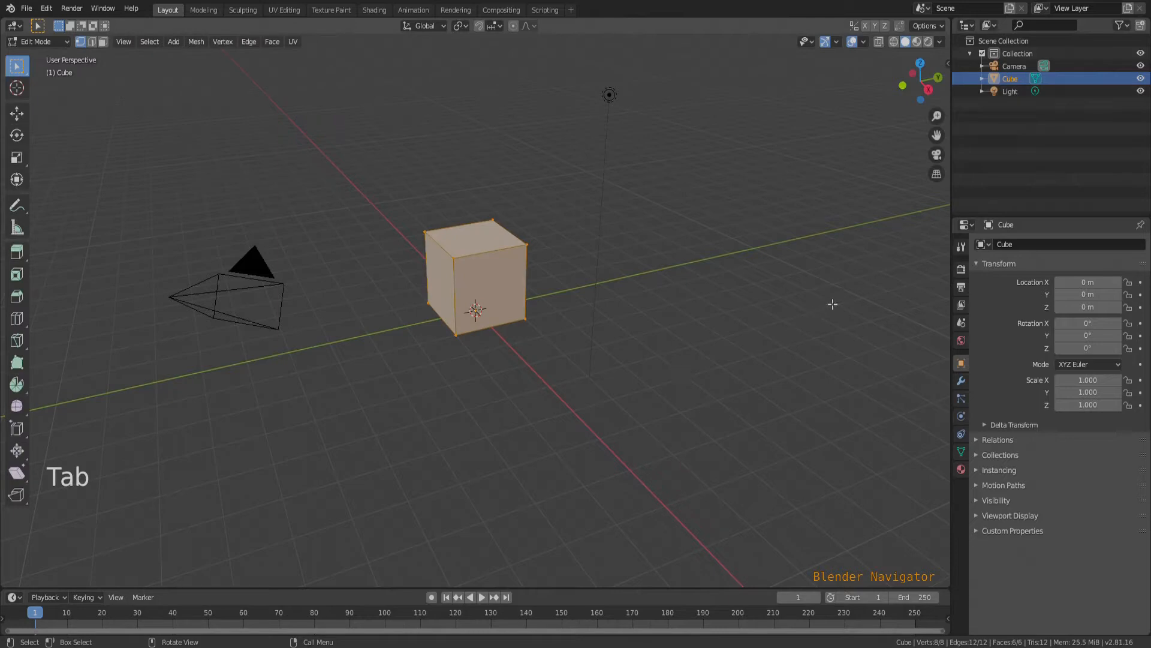
key("n")
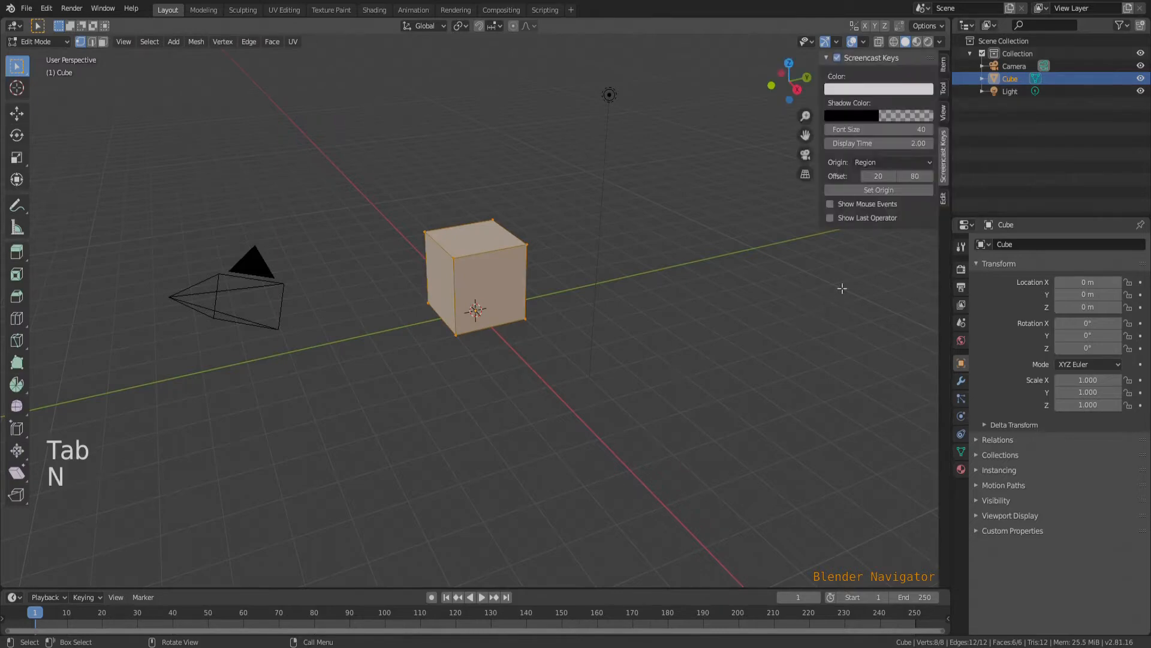
left_click(945, 190)
left_click(852, 59)
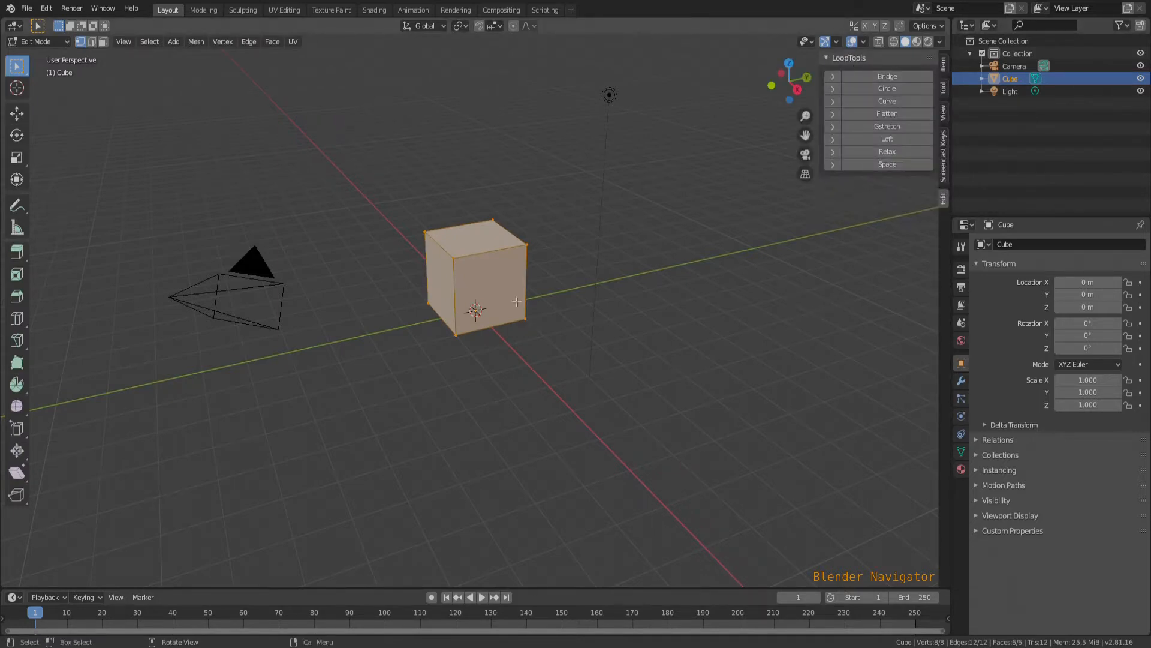
Step: Inset the cube's -Y face and move the inset face outward about 0.8 m along Y
scroll(422, 293, "up", 5)
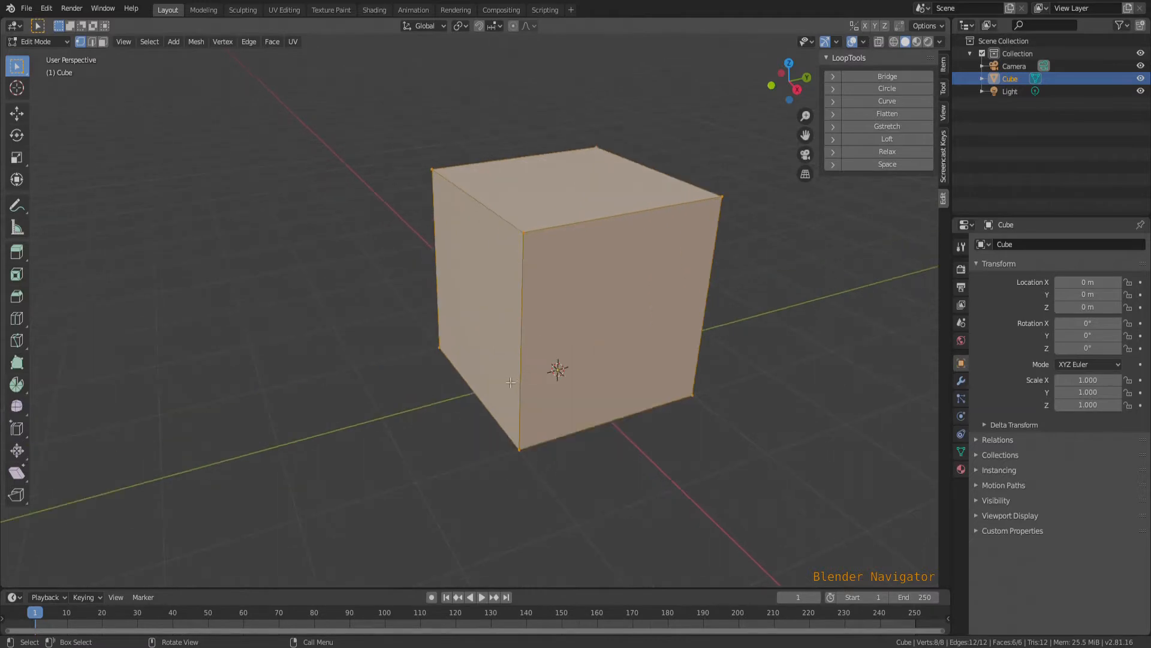
key("3")
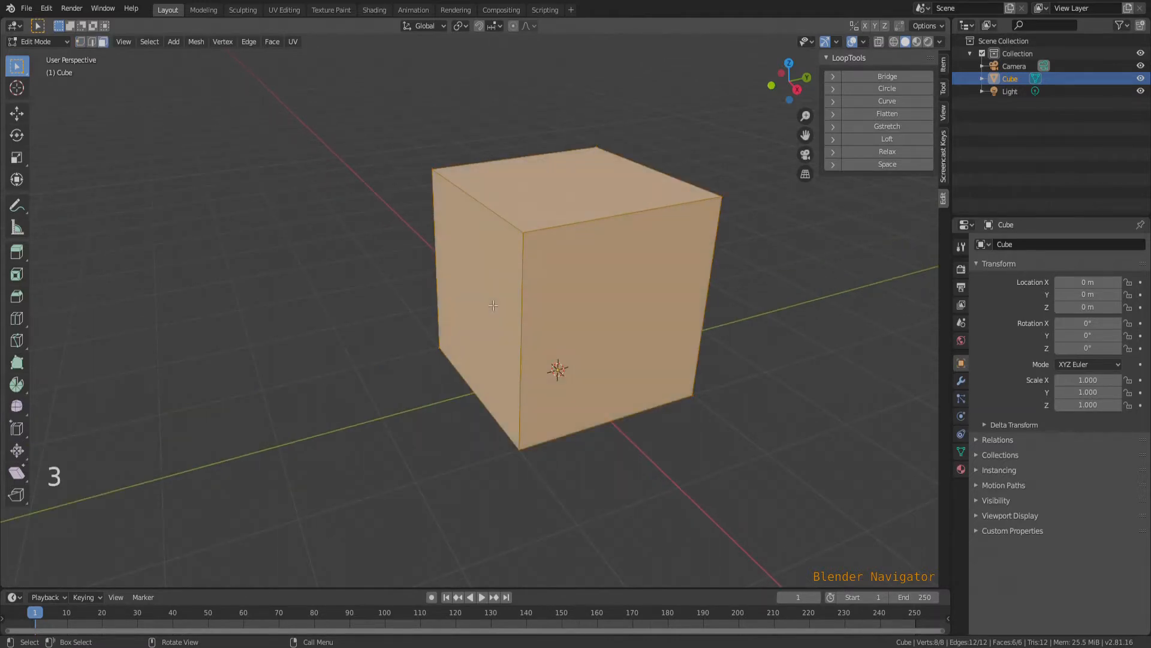
left_click(493, 305)
key("i")
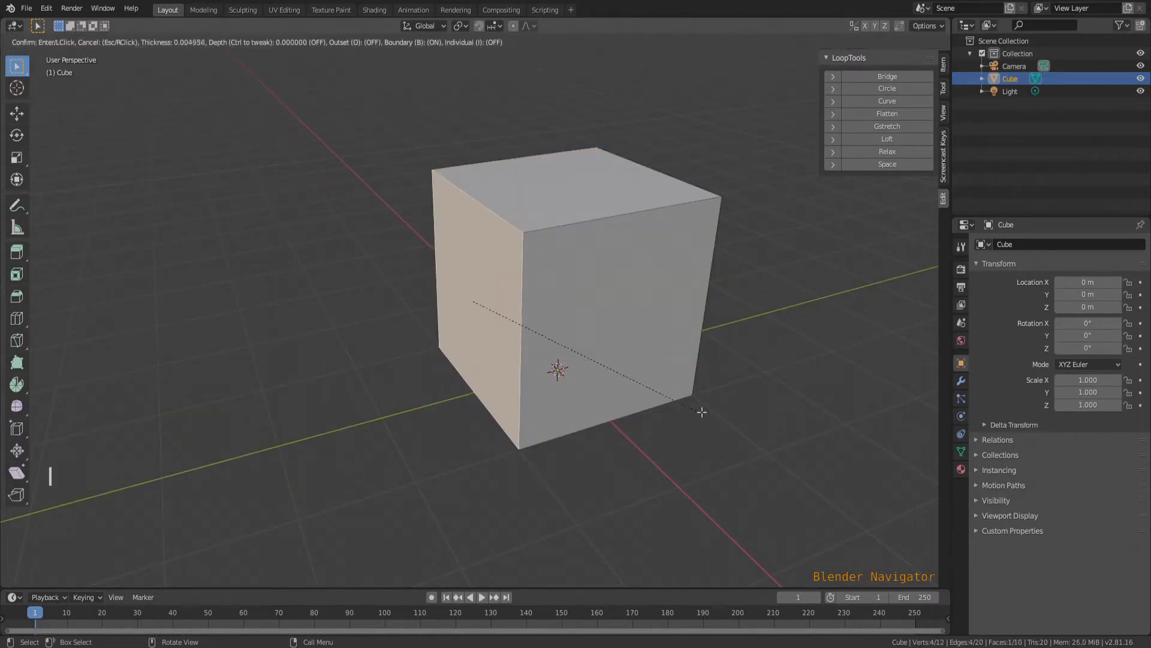
left_click(676, 357)
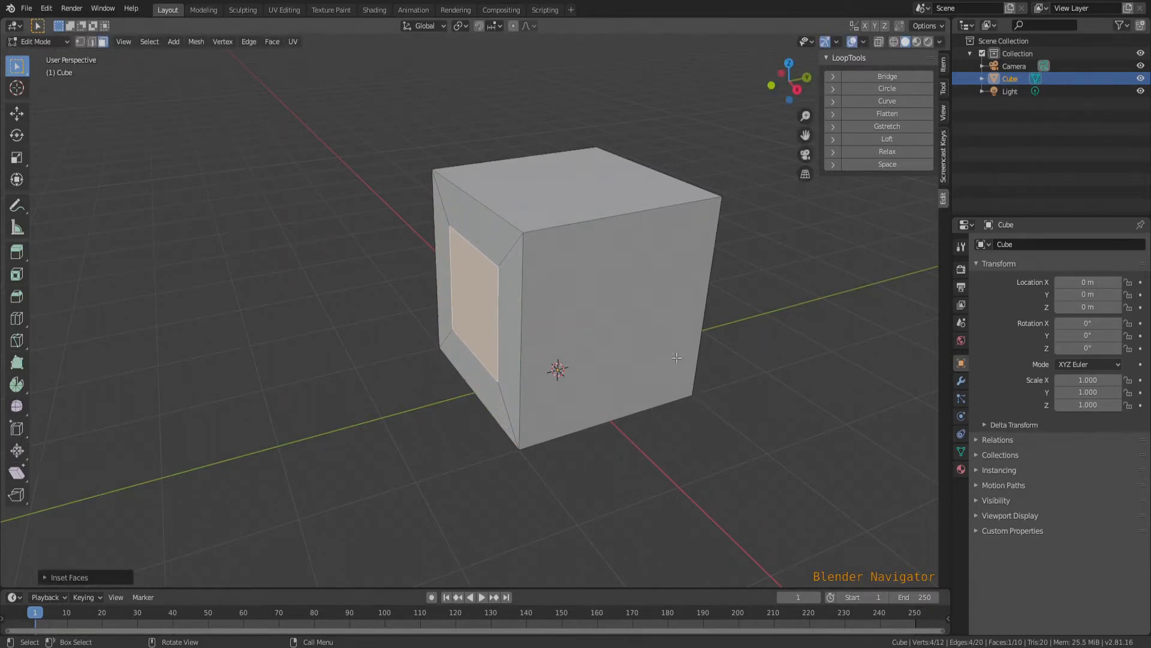
key("g")
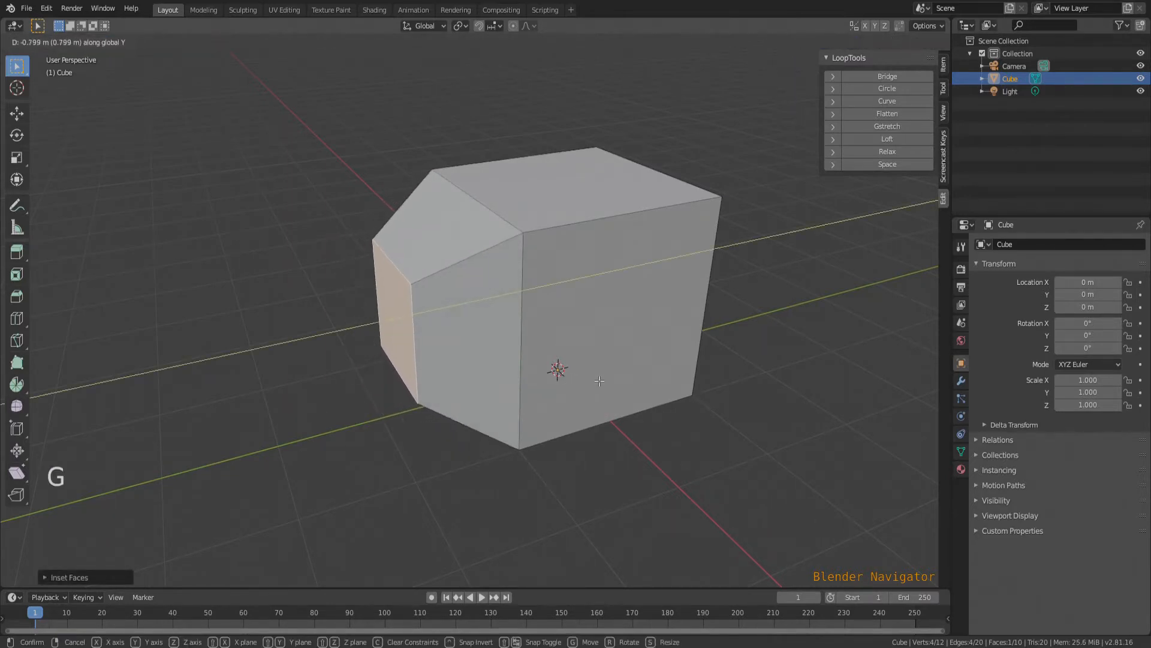
left_click(599, 381)
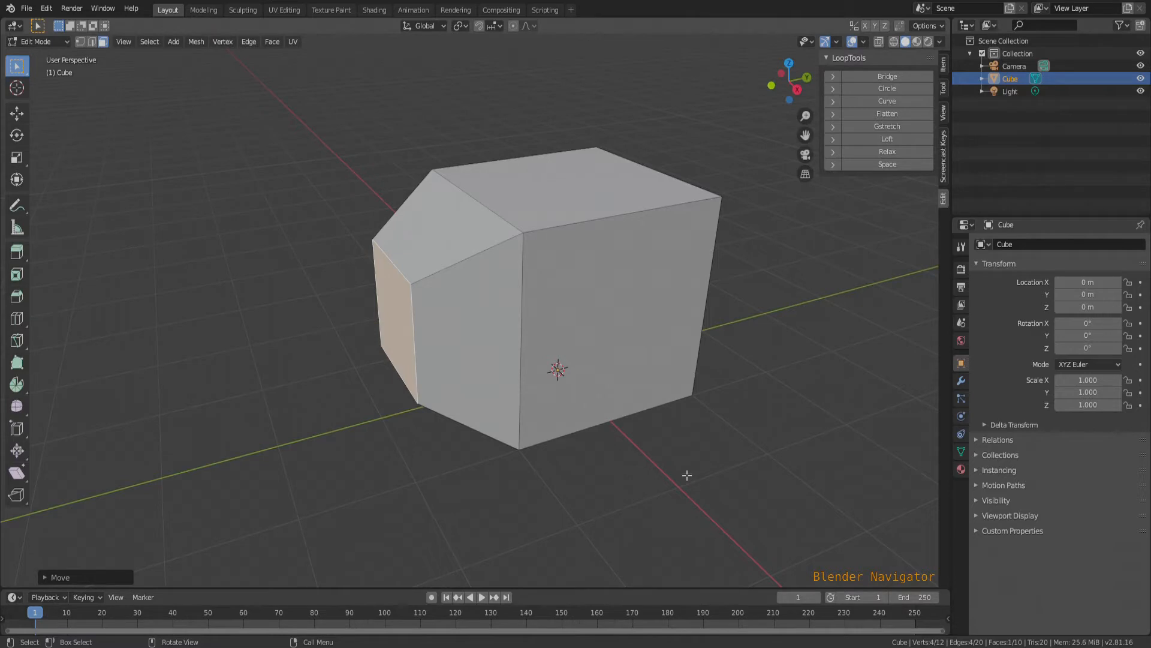
Step: Extrude the -Y end face outward, scale it to about 0.31 and reposition it to shape a tapered nose
key("e")
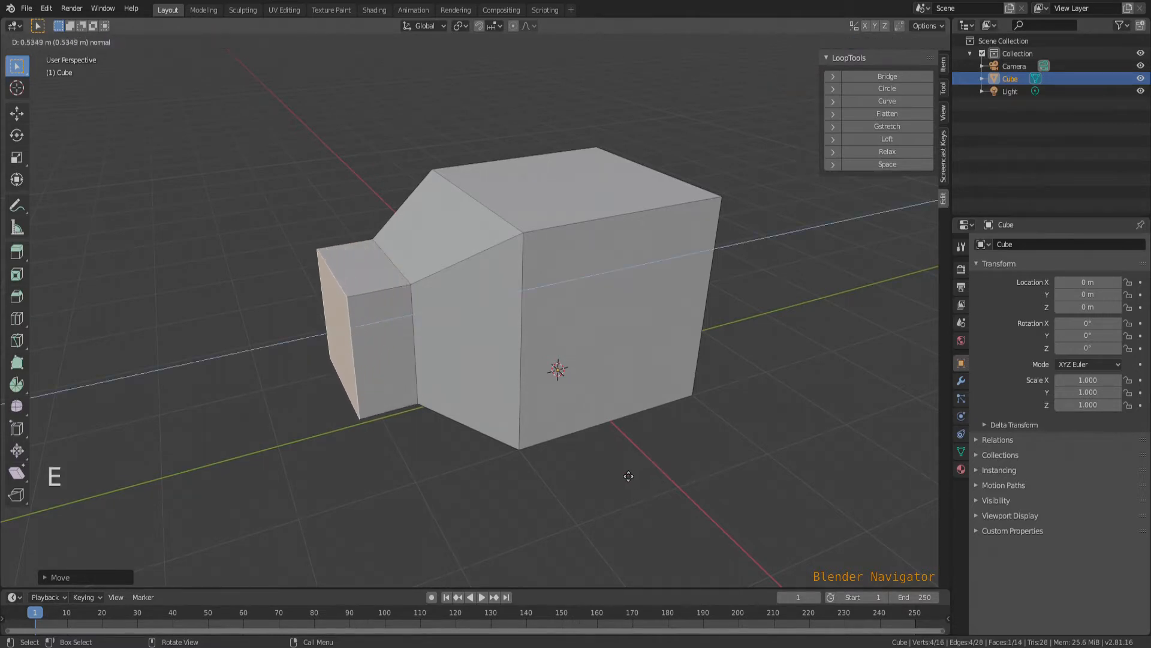
left_click(602, 475)
key("s")
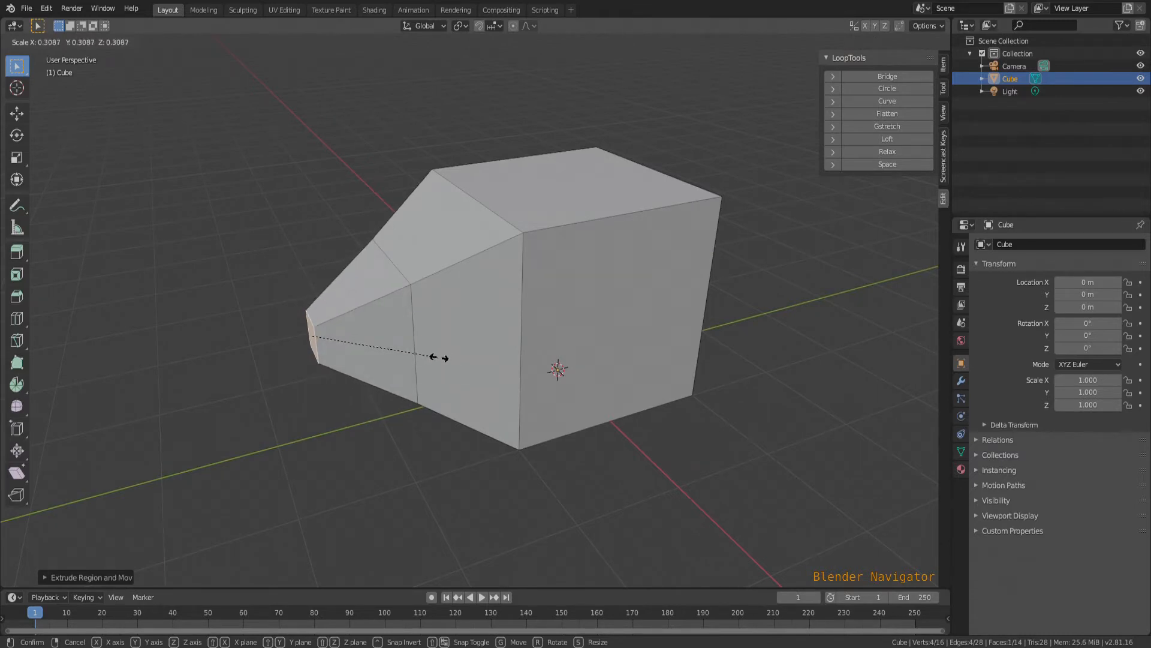
left_click(437, 357)
key("g")
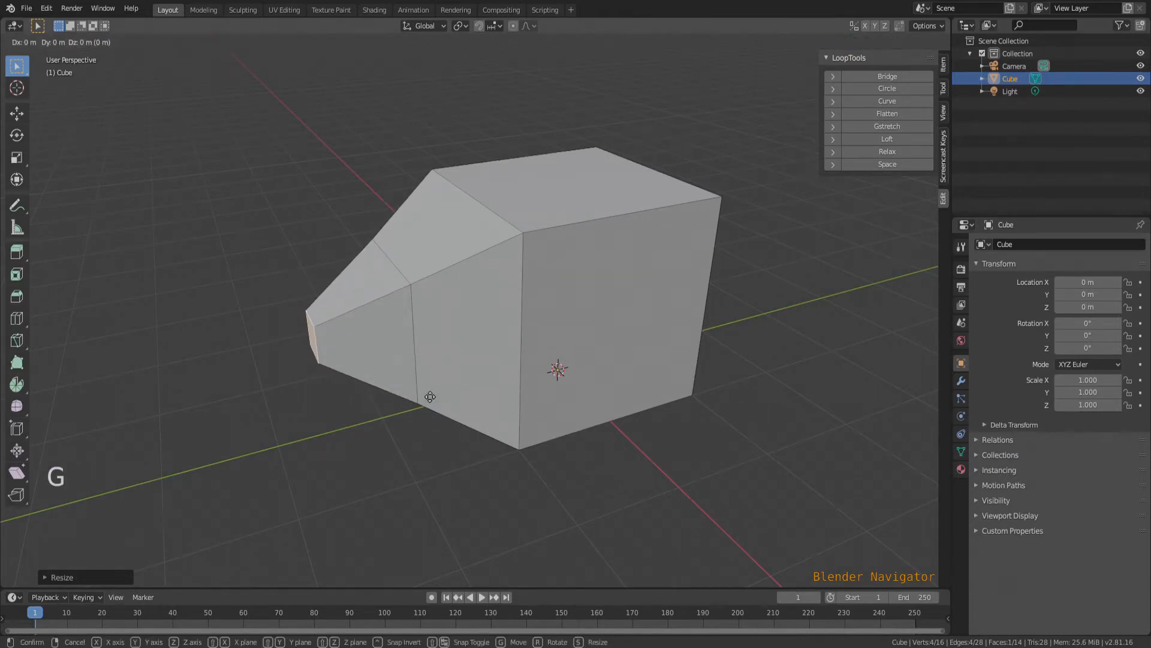
left_click(459, 391)
Step: Extrude the cube's opposite +Y face outward and scale the new end face down
middle_click_drag(467, 441, 534, 466)
left_click(534, 466)
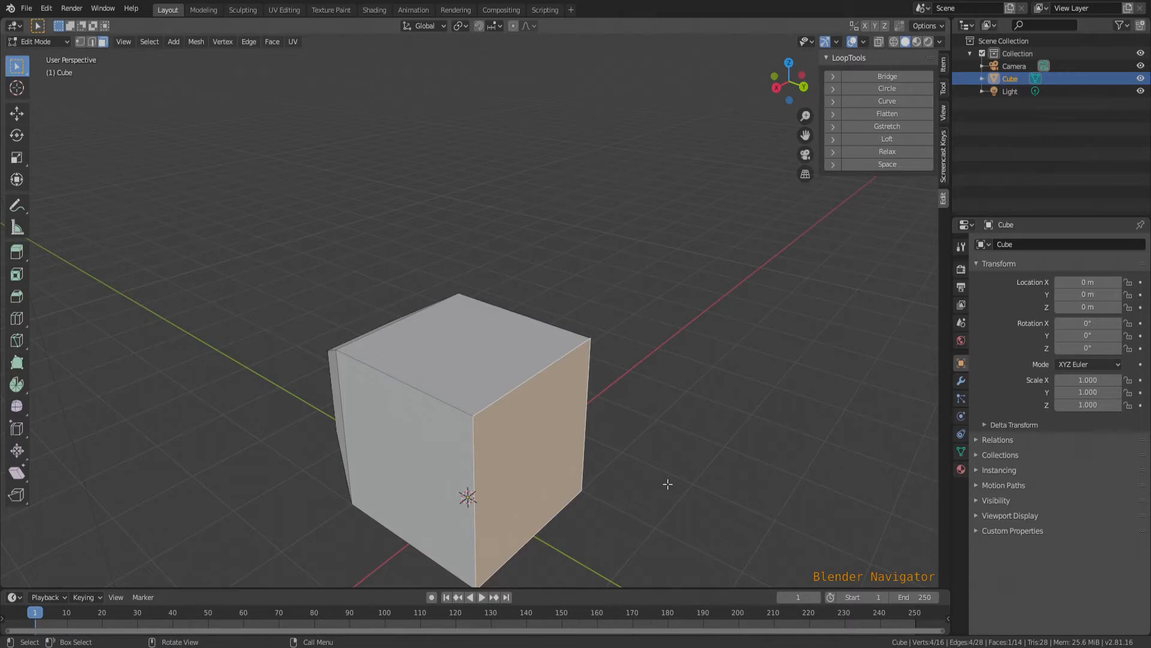
key("e")
left_click(737, 510)
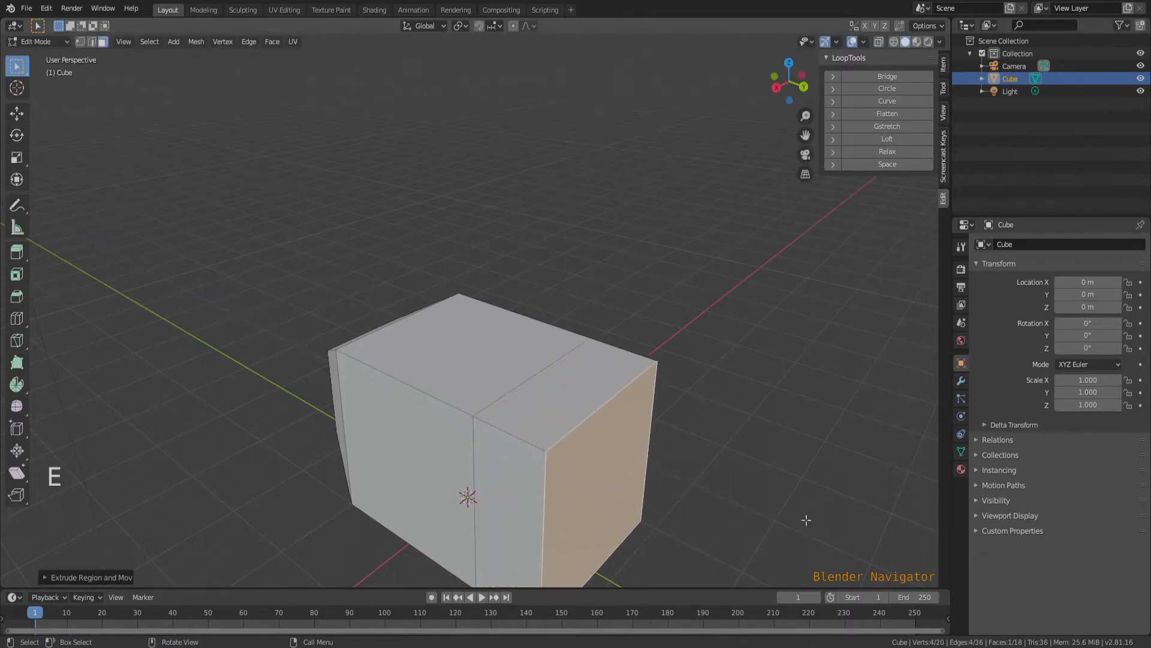
key("s")
left_click(758, 490)
Step: Move the tapered +Y end face slightly upward along Z
scroll(502, 306, "down", 4)
middle_click_drag(502, 427, 560, 390)
scroll(560, 390, "up", 2)
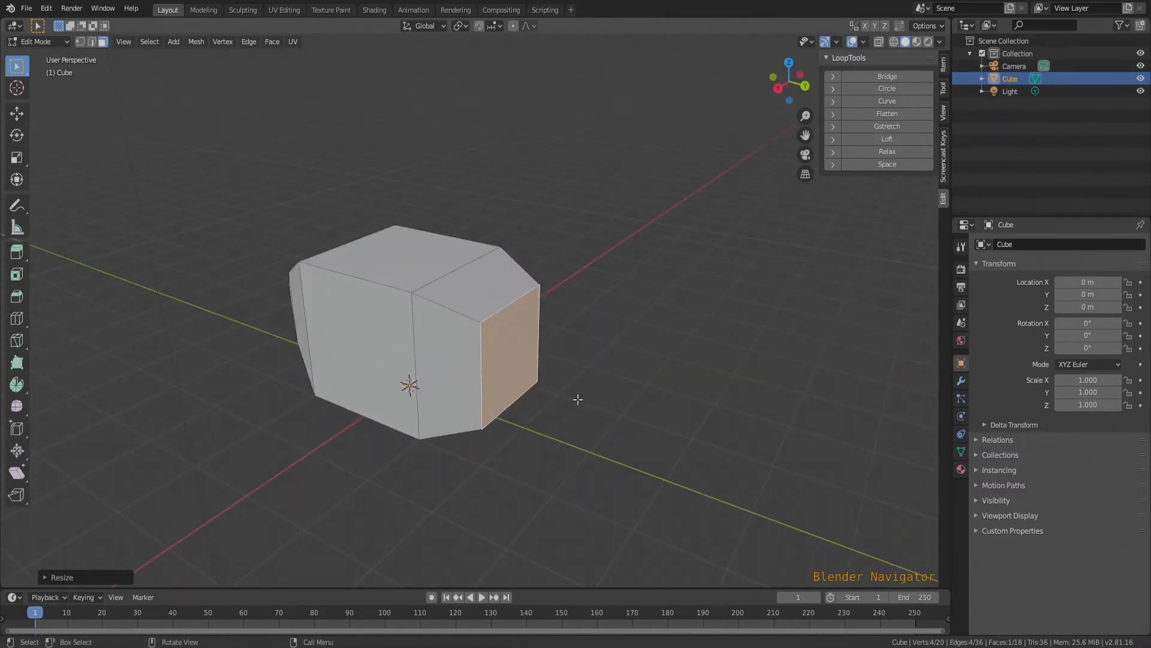
key("g")
key("z")
left_click(585, 395)
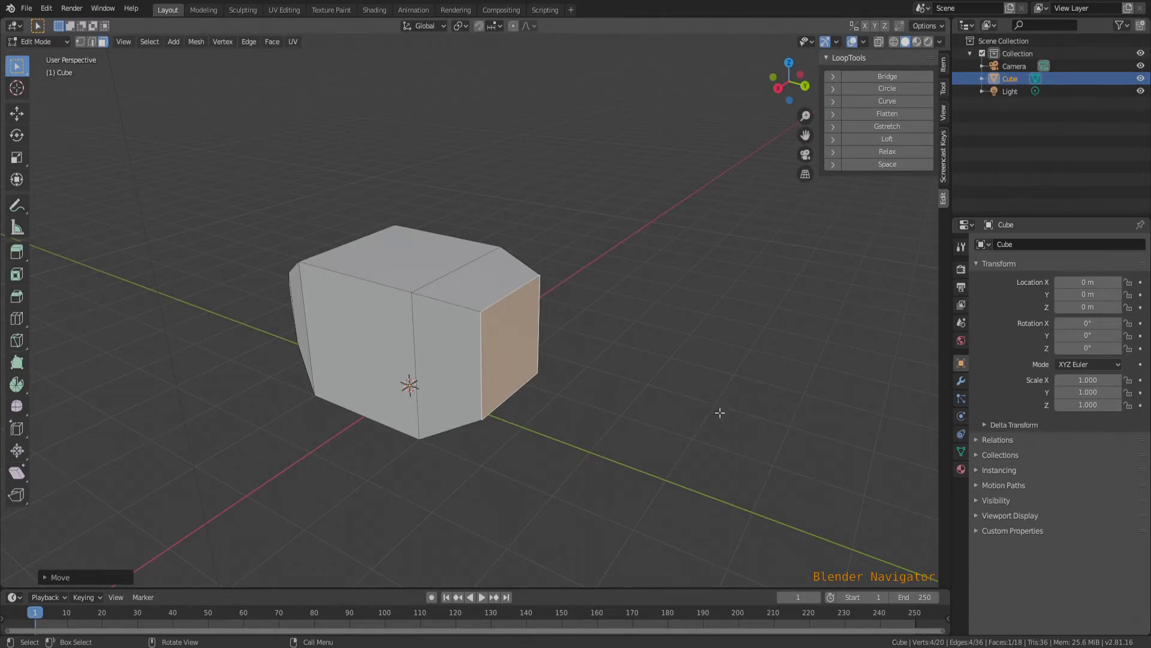
Step: Inset the +Y end face and raise the inset face along Z toward the upper edge
key("i")
left_click(696, 393)
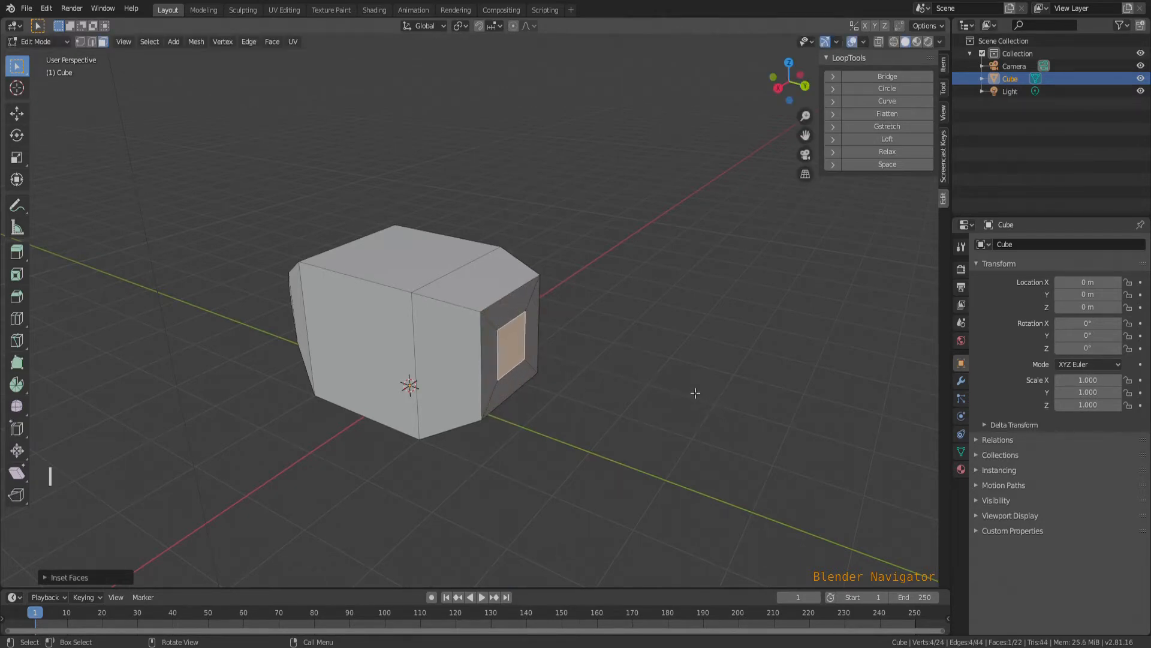
key("g")
key("z")
left_click(695, 374)
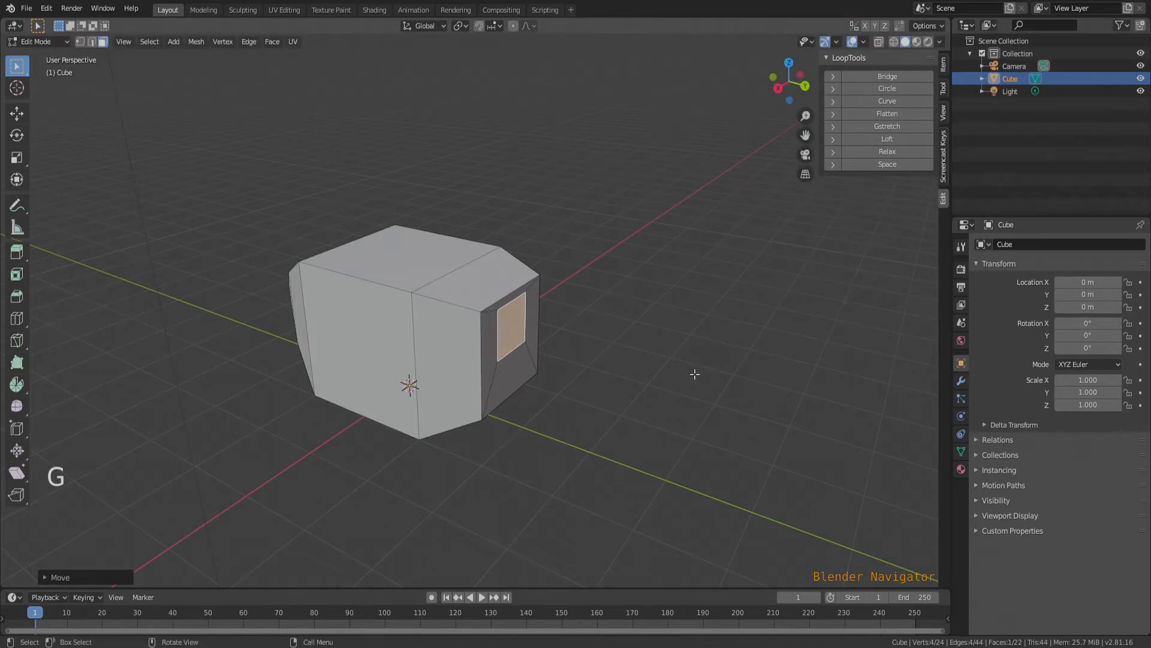
Step: Pull the inset face outward along Y to form the start of a long tail boom
key("g")
key("y")
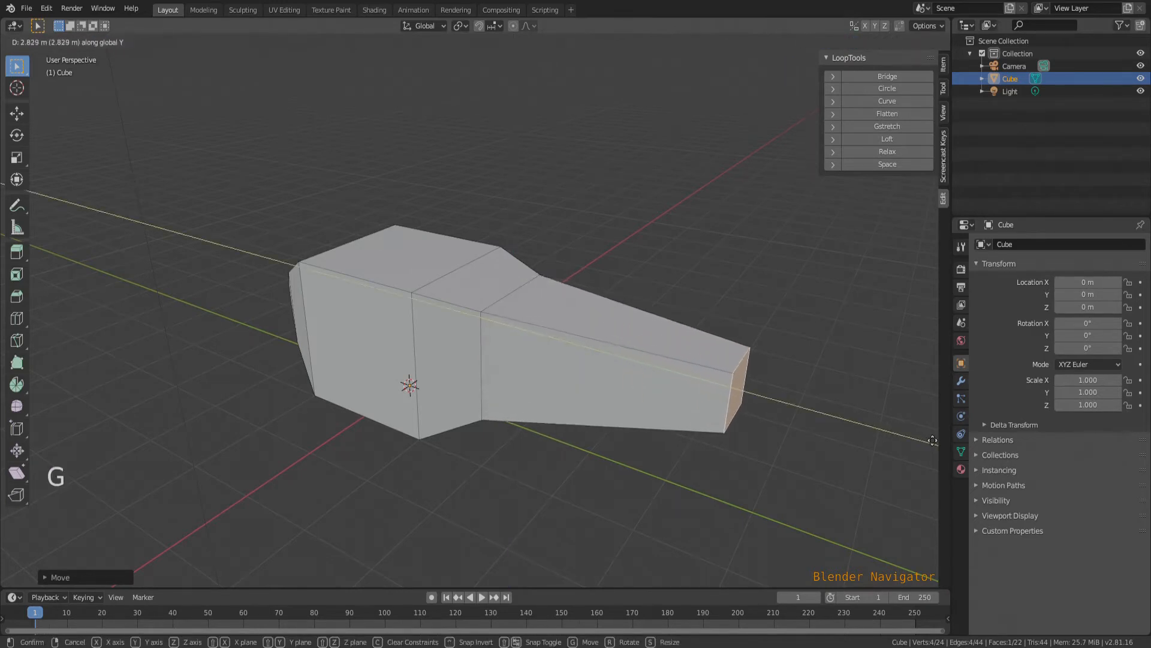
left_click(839, 422)
Step: Extrude the tail boom's end face farther outward and scale it to about 0.37
scroll(593, 431, "down", 3)
middle_click_drag(594, 430, 686, 362)
key("e")
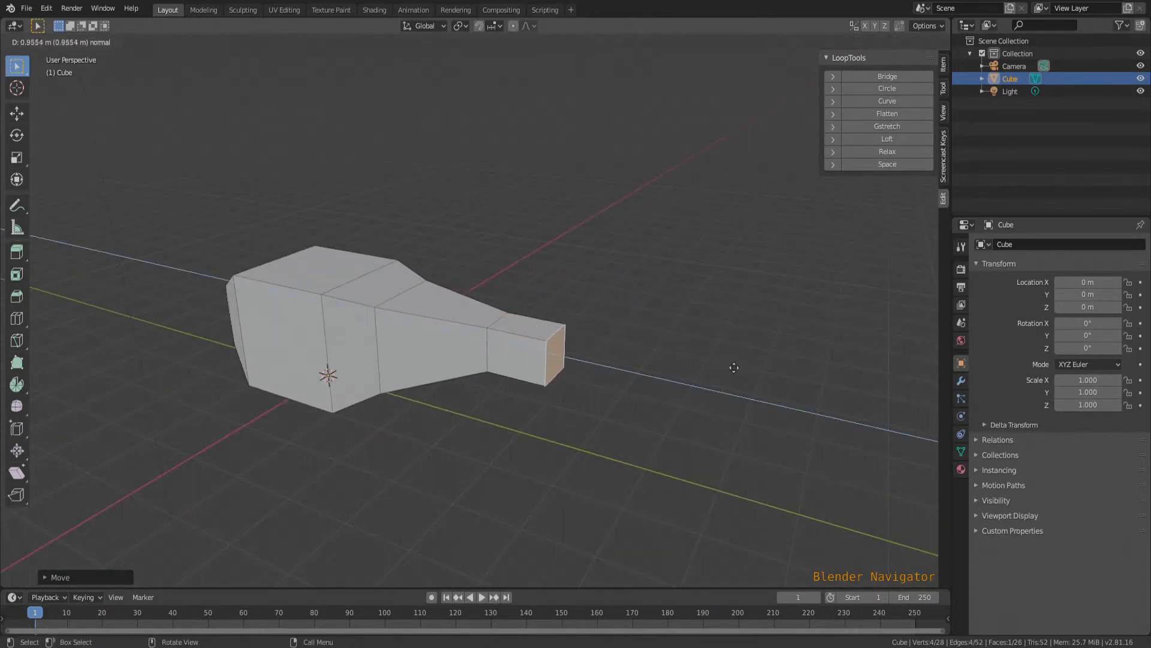
left_click(793, 376)
key("s")
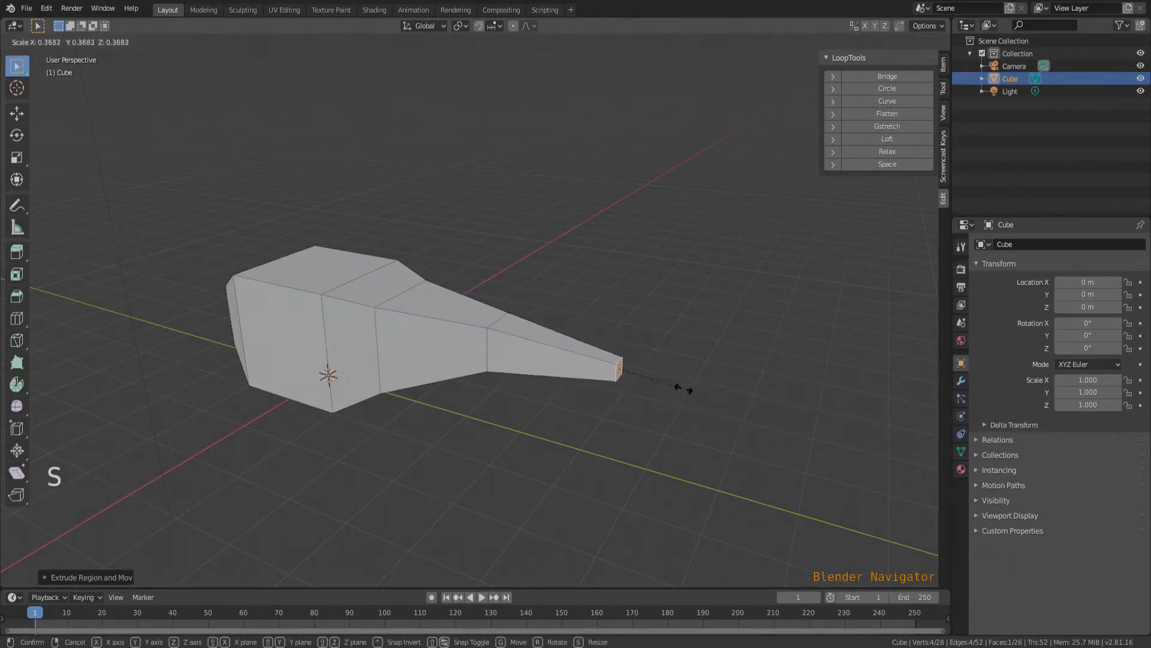
left_click(683, 388)
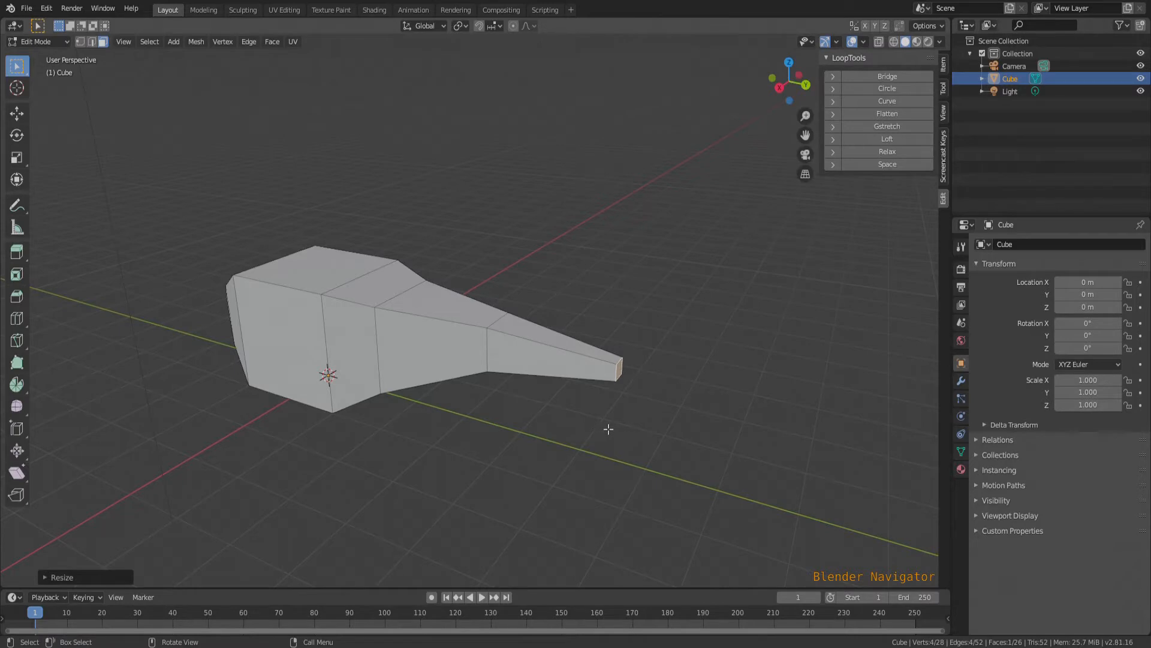
Step: Extrude the tail tip twice to add two short segments, the second about 0.27 m long
key("e")
left_click(657, 432)
key("e")
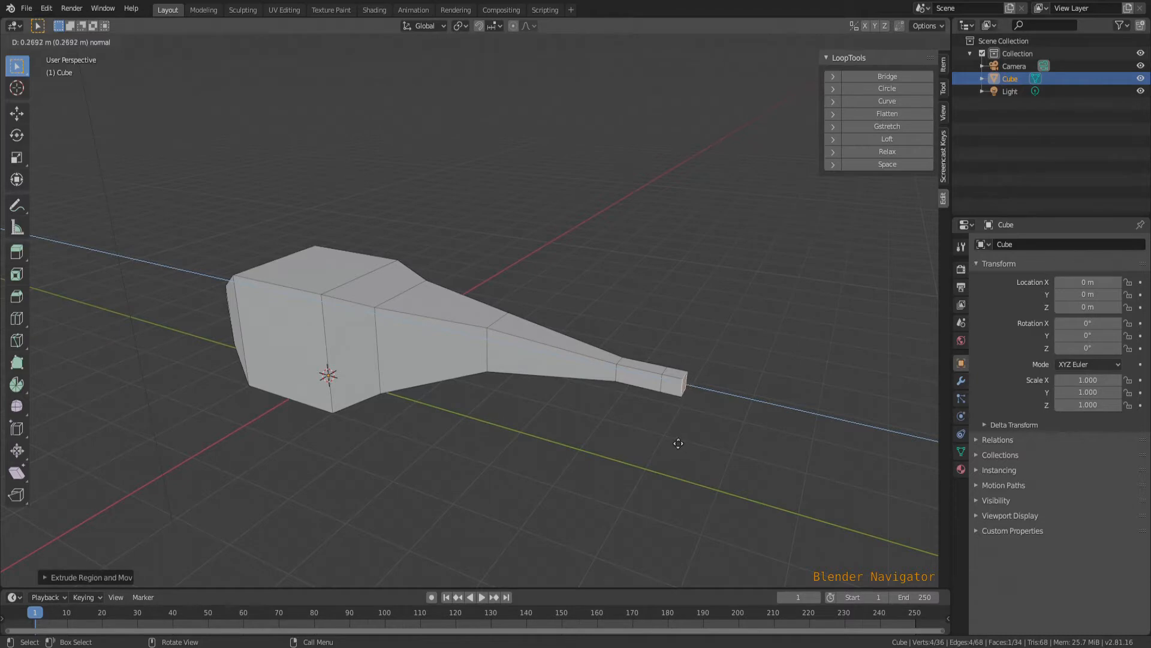
left_click(677, 443)
Step: Select the +X side face of the last tail segment and inset it by about 0.08 m
middle_click_drag(487, 394, 560, 437)
scroll(640, 395, "up", 10)
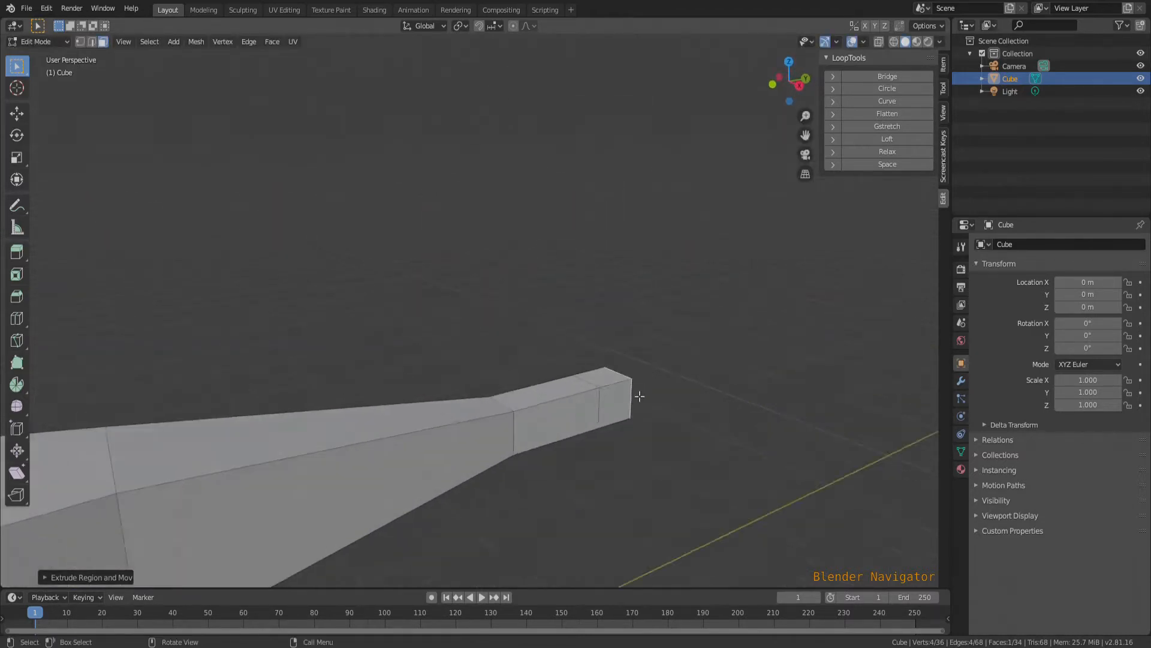
key("3")
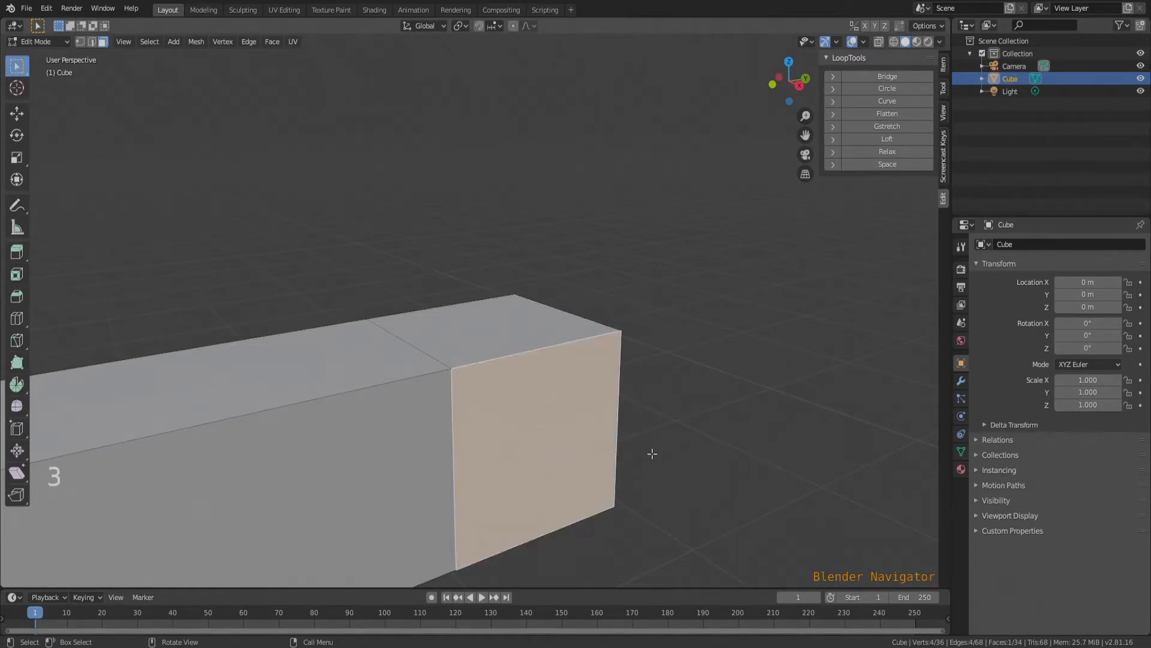
key("i")
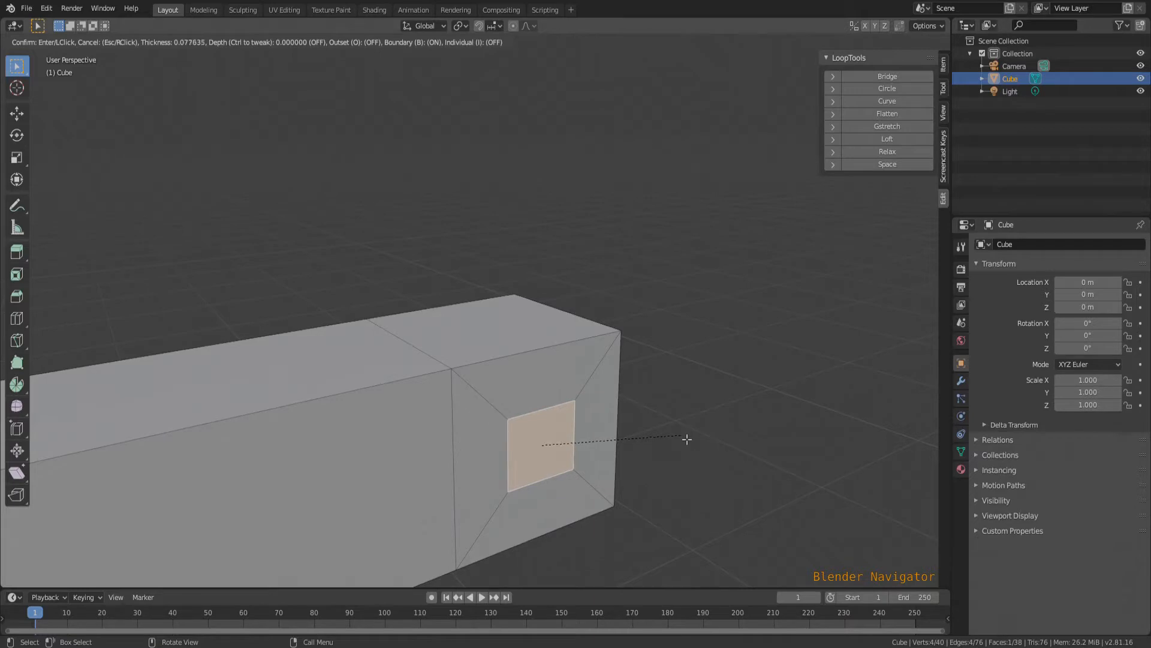
left_click(690, 438)
Step: Subdivide the inset face on the tail's side twice
right_click(708, 363)
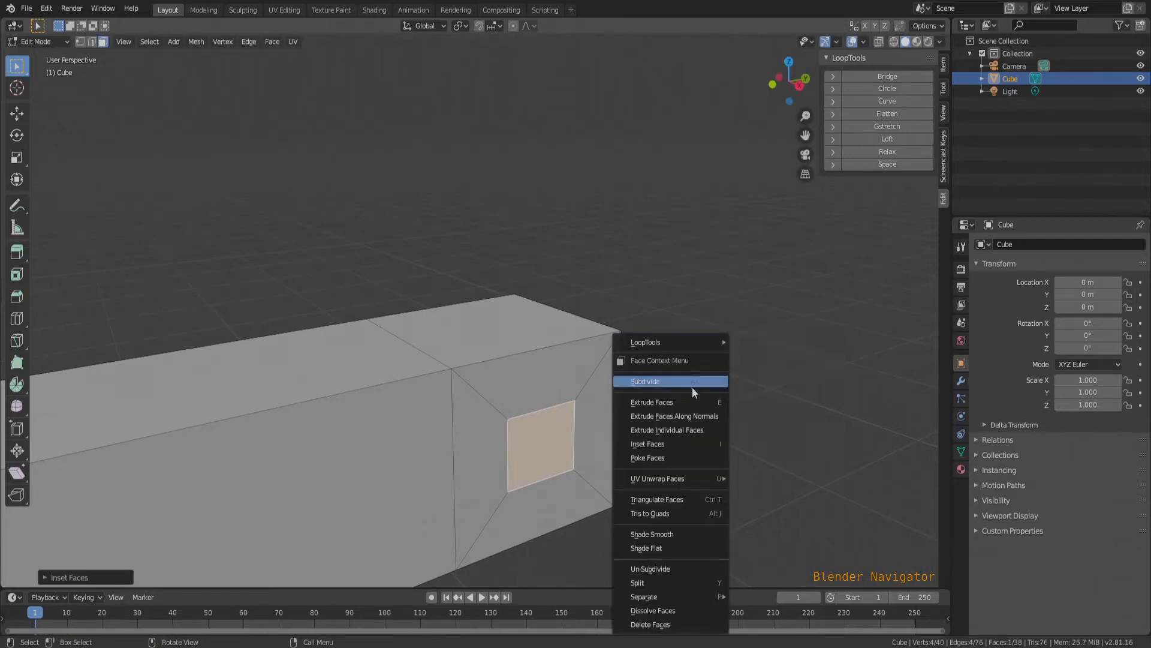
left_click(692, 385)
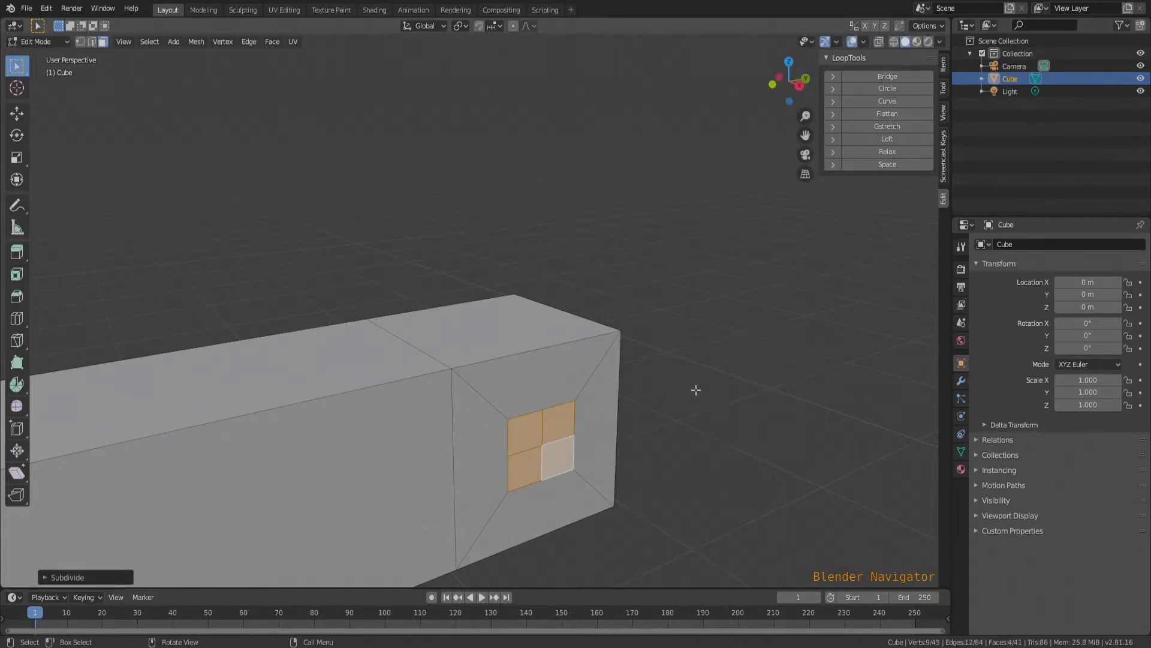
right_click(696, 390)
left_click(688, 379)
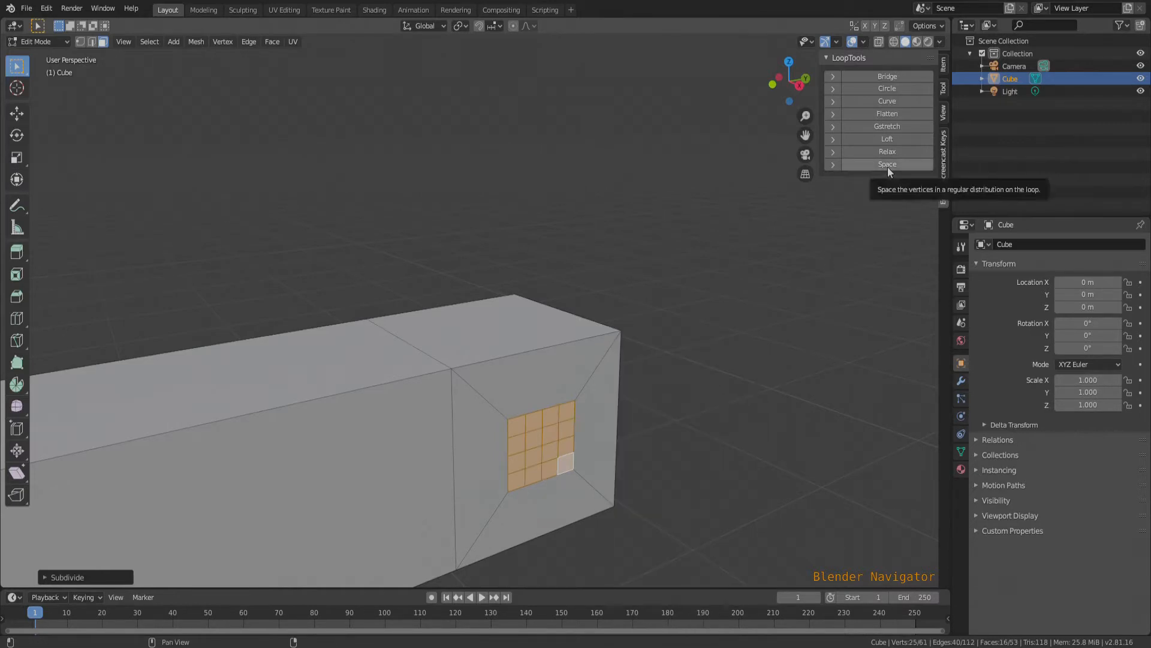
Step: Round the subdivided faces with LoopTools Circle and merge them into a single face
left_click(889, 88)
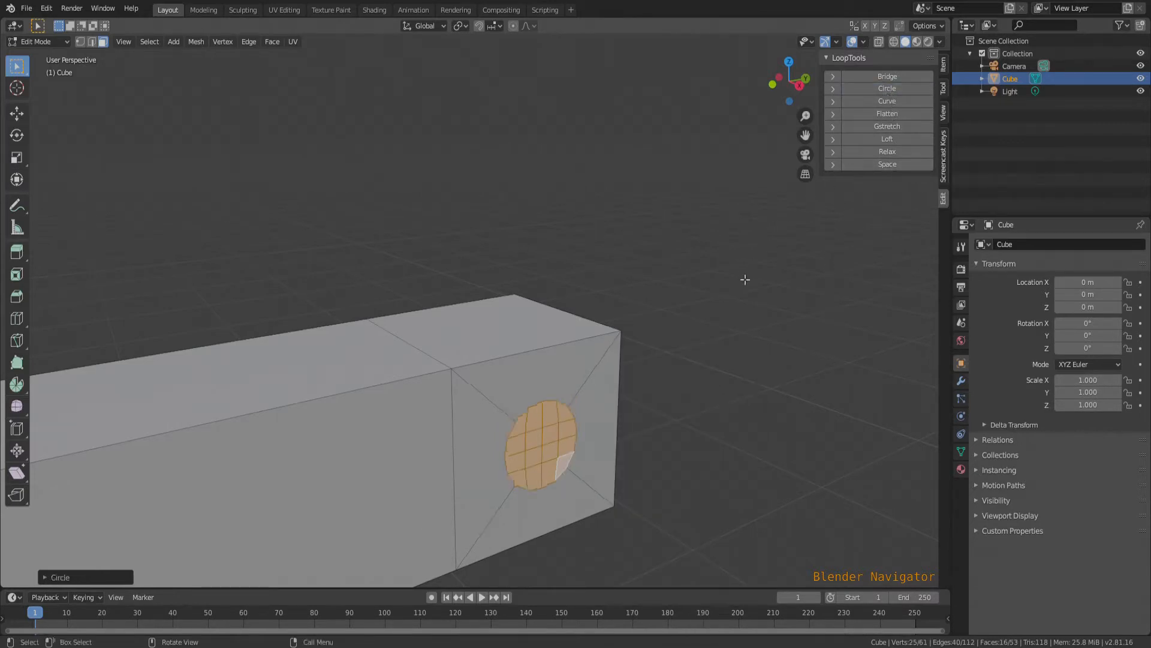
key("f")
Step: Extrude the round face on the tail's side outward about 0.32 m to form a cylindrical shaft
scroll(533, 237, "down", 5)
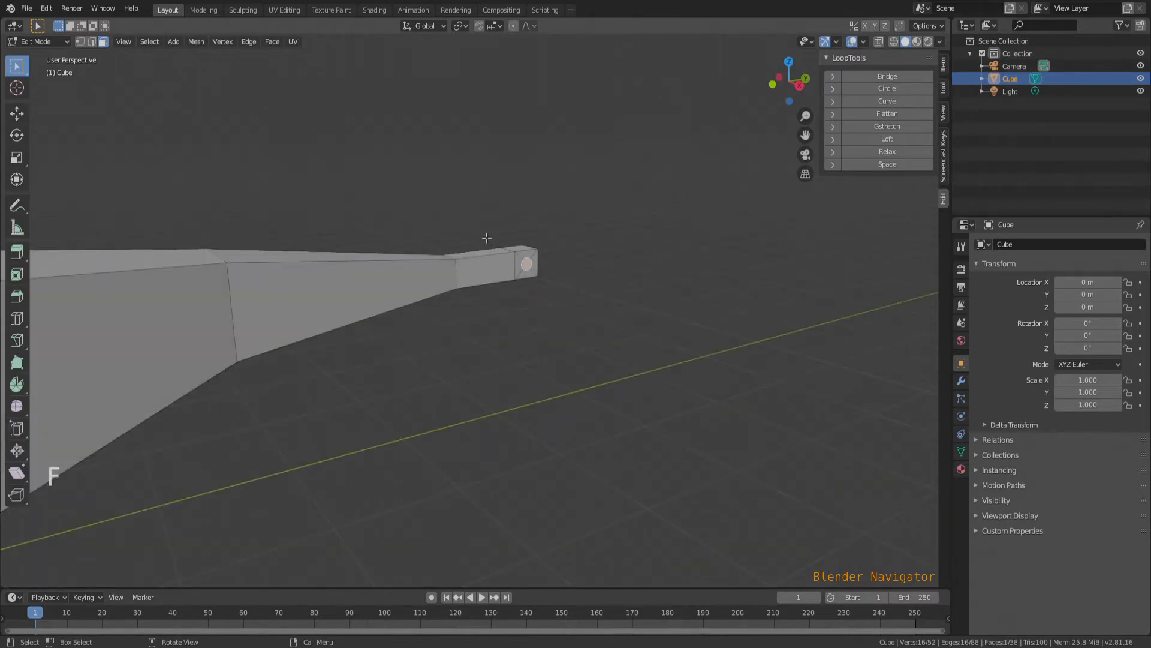
middle_click_drag(486, 240, 579, 267)
key("e")
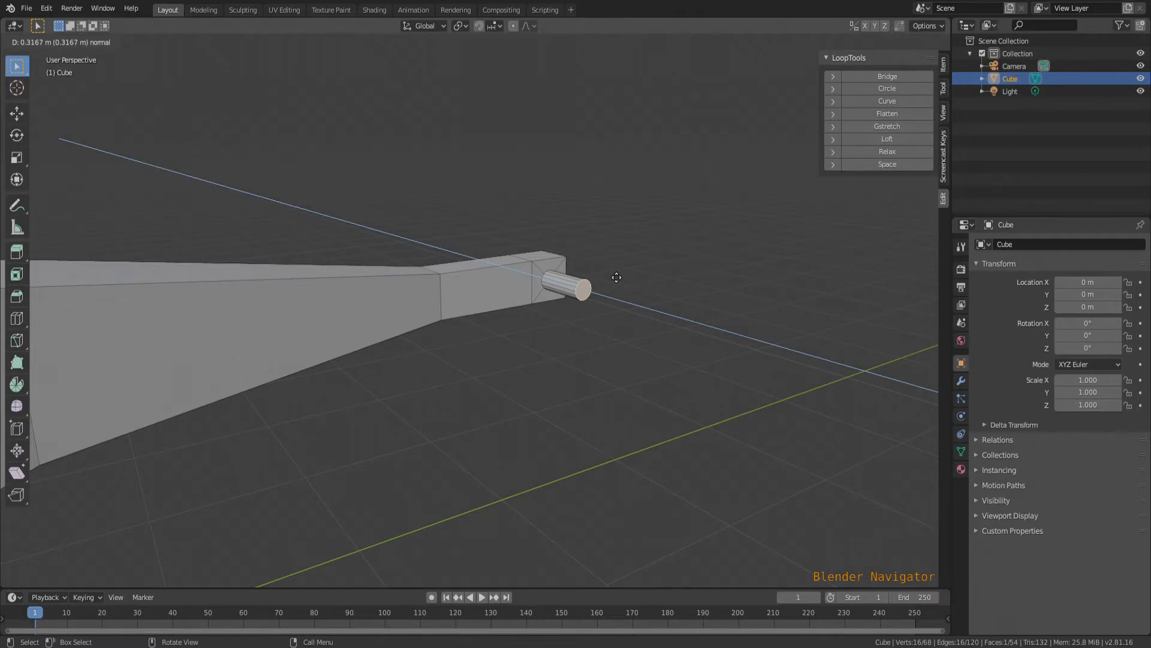
left_click(617, 278)
scroll(720, 274, "down", 4)
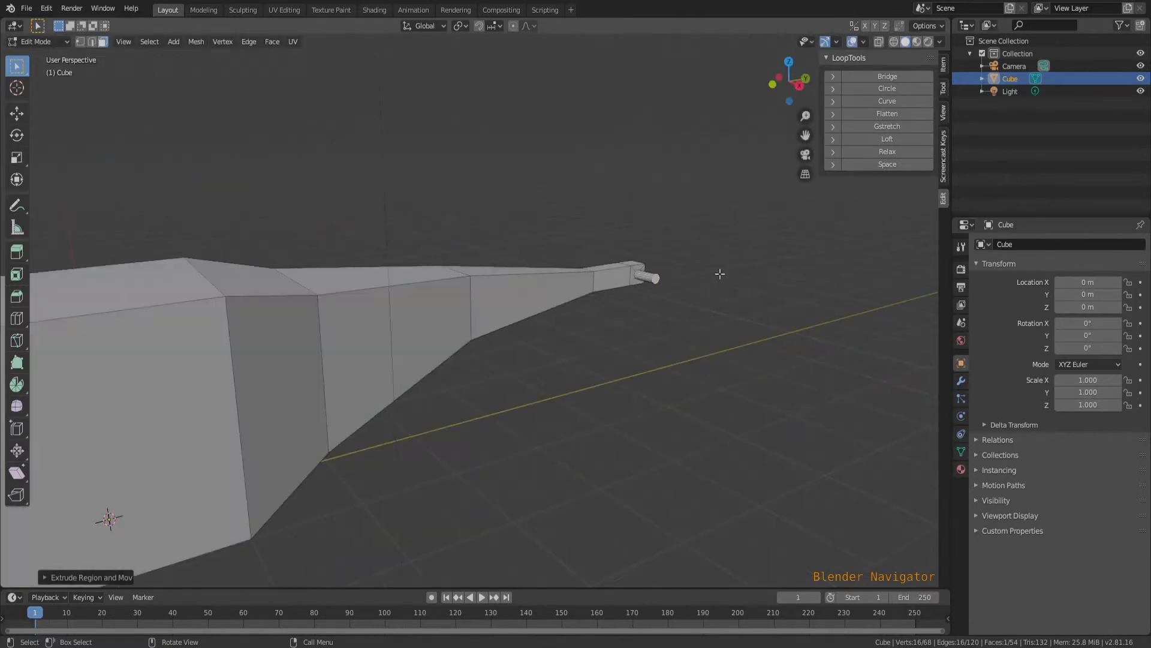
scroll(720, 274, "down", 3)
scroll(645, 288, "up", 8)
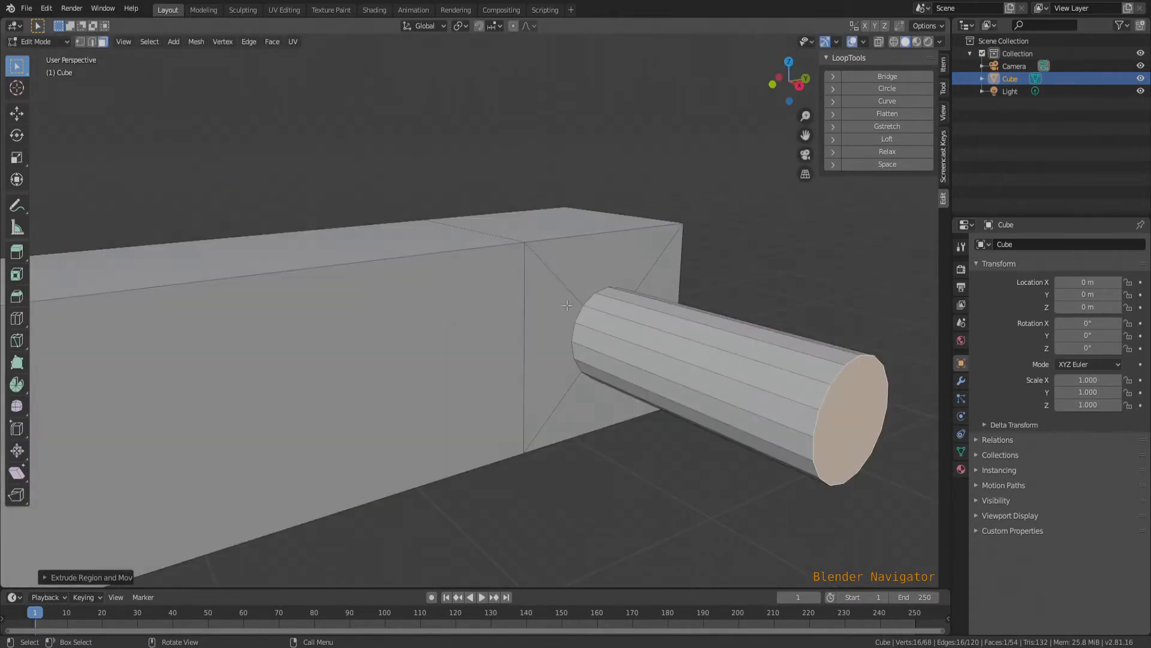
Step: Duplicate the four faces around the shaft's base about 0.15 m outward along X and extrude the copy about 0.02 m into a plate
left_click(559, 314)
left_click(603, 246, "shift")
left_click(660, 304, "shift")
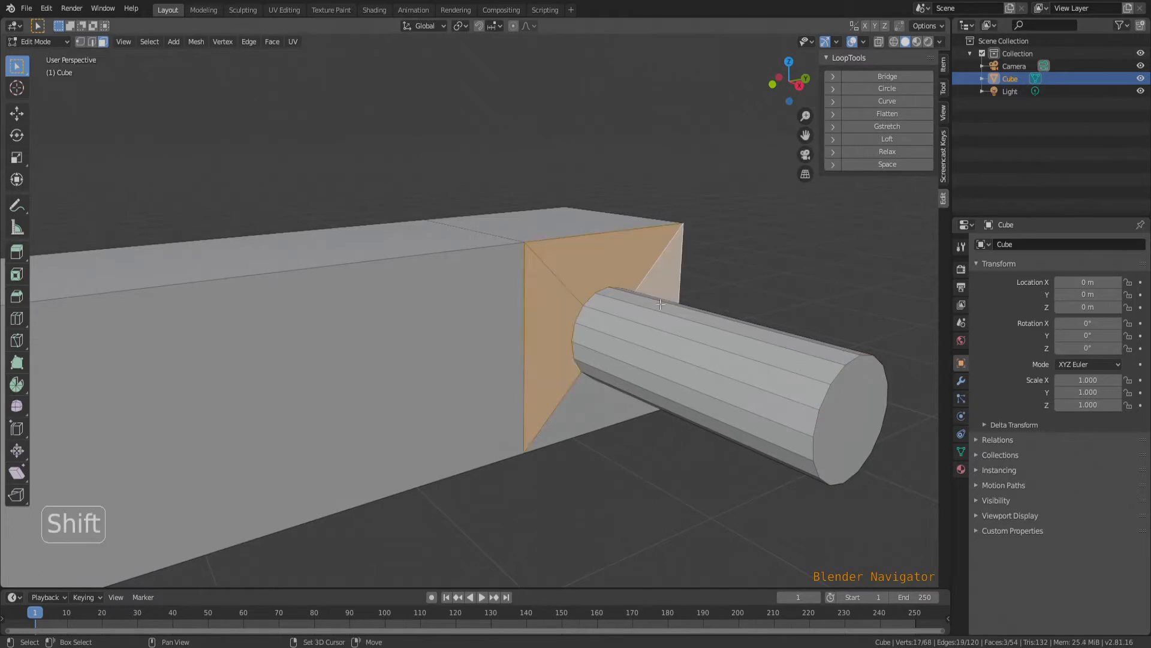
left_click(605, 398, "shift")
scroll(654, 364, "down", 5)
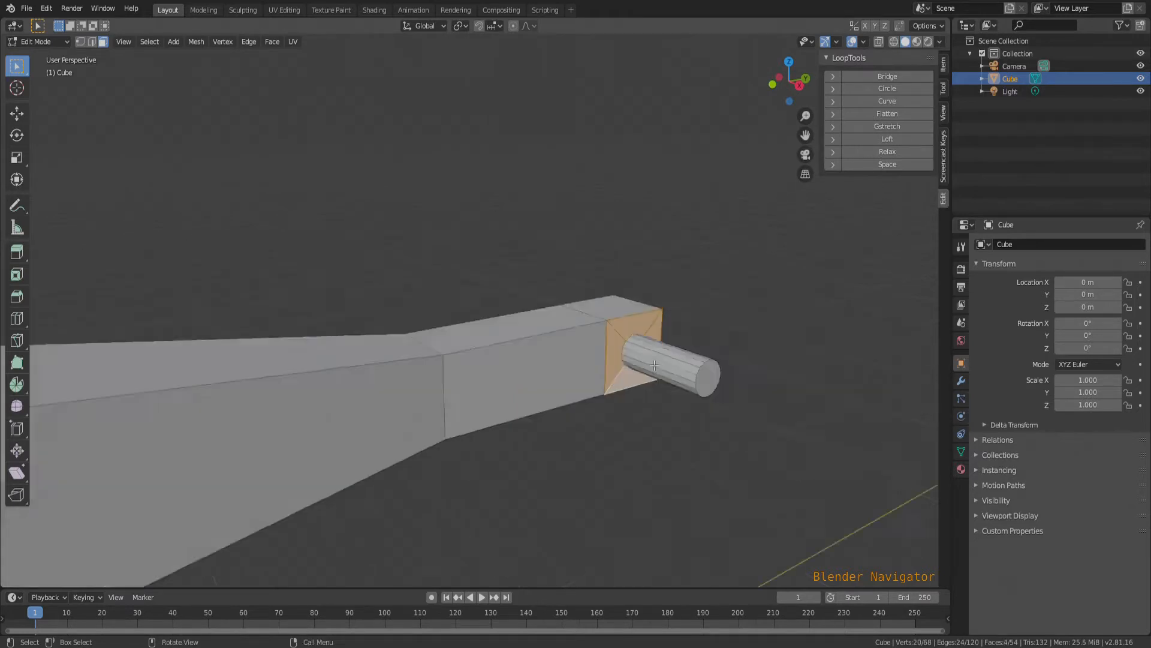
scroll(653, 364, "down", 3)
scroll(645, 375, "up", 8)
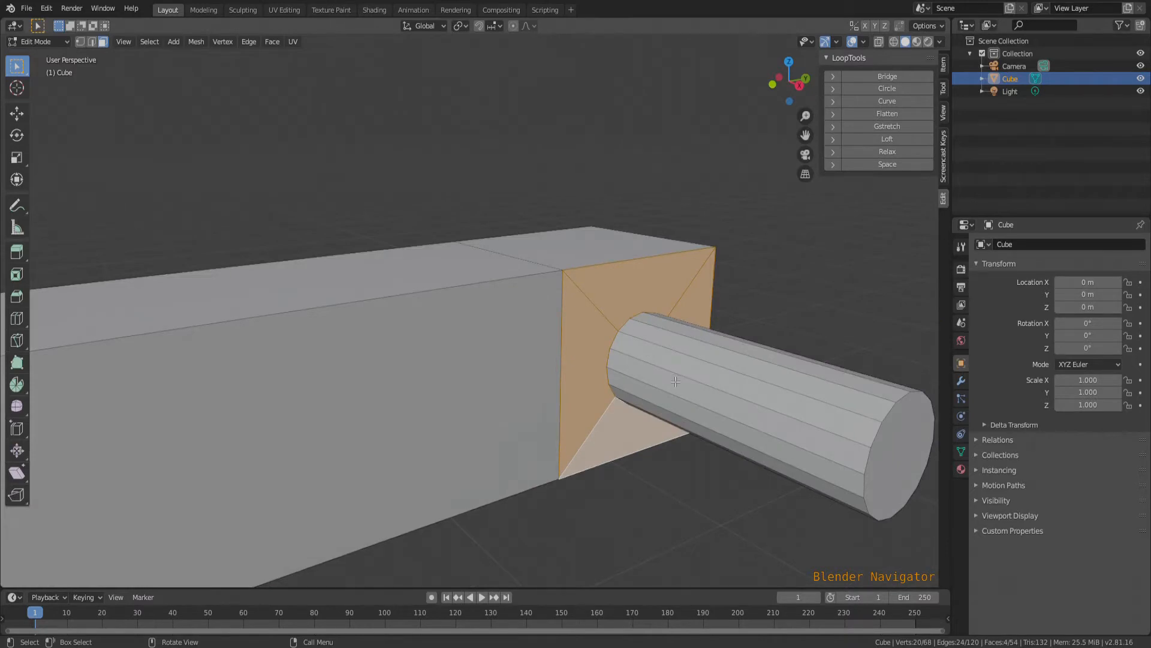
key("shift+d")
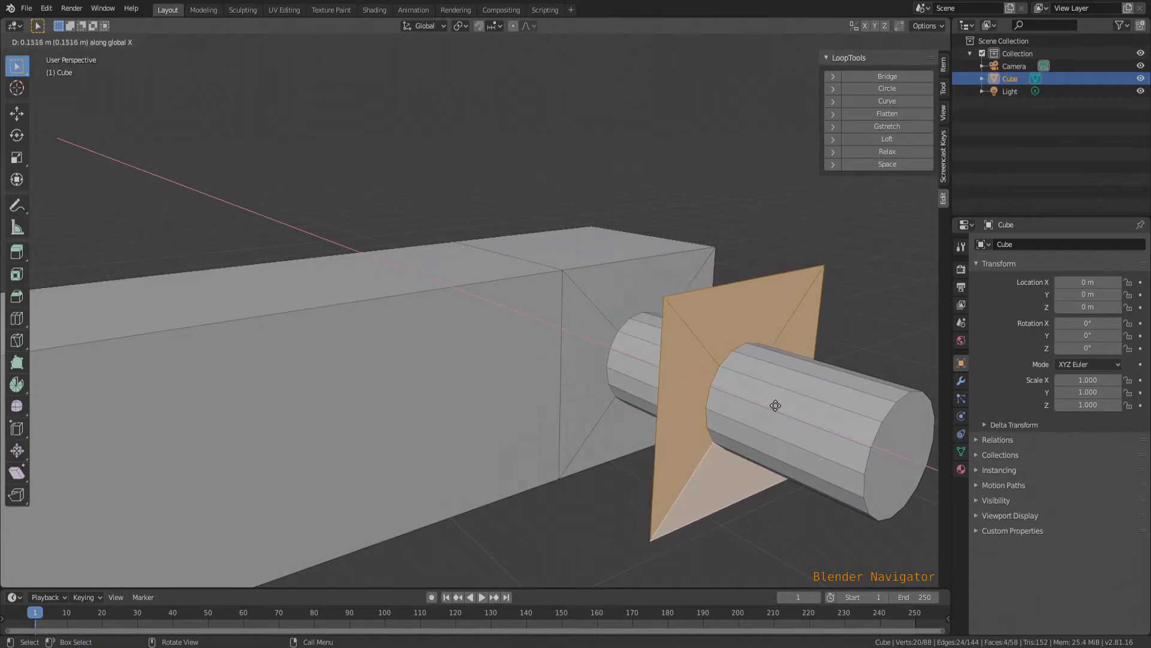
left_click(786, 396)
key("e")
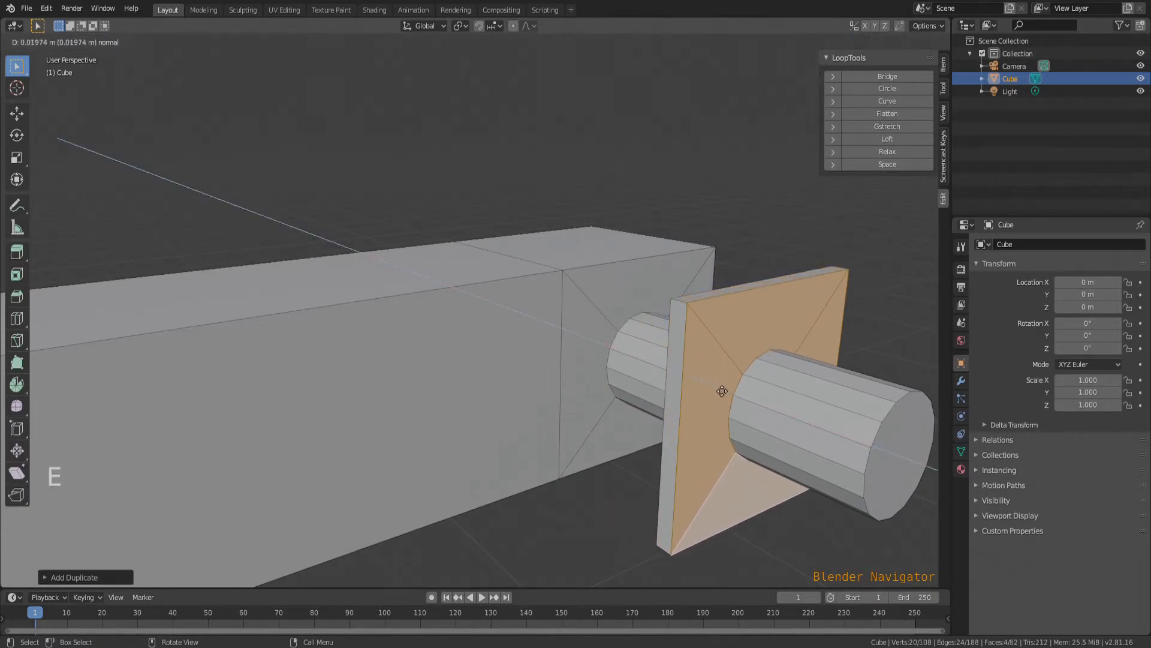
left_click(726, 393)
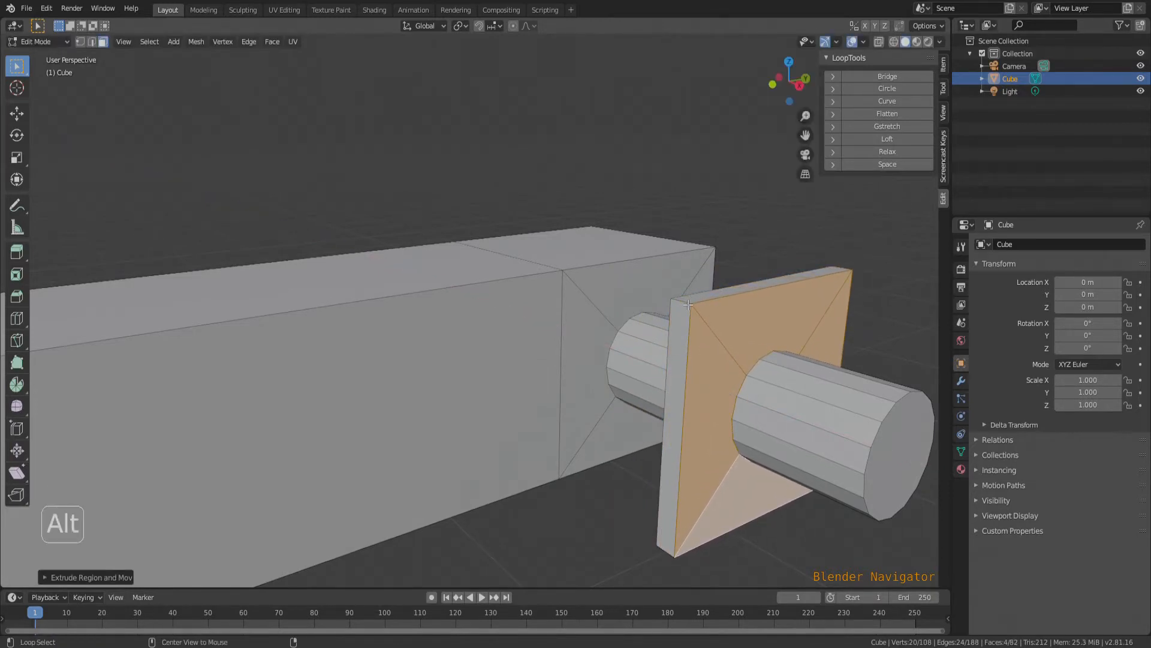
Step: Extrude the plate's four rim faces individually by about 0.13 m and scale them down to form an octagonal rotor hub
left_click(710, 405, "alt")
key("alt+e")
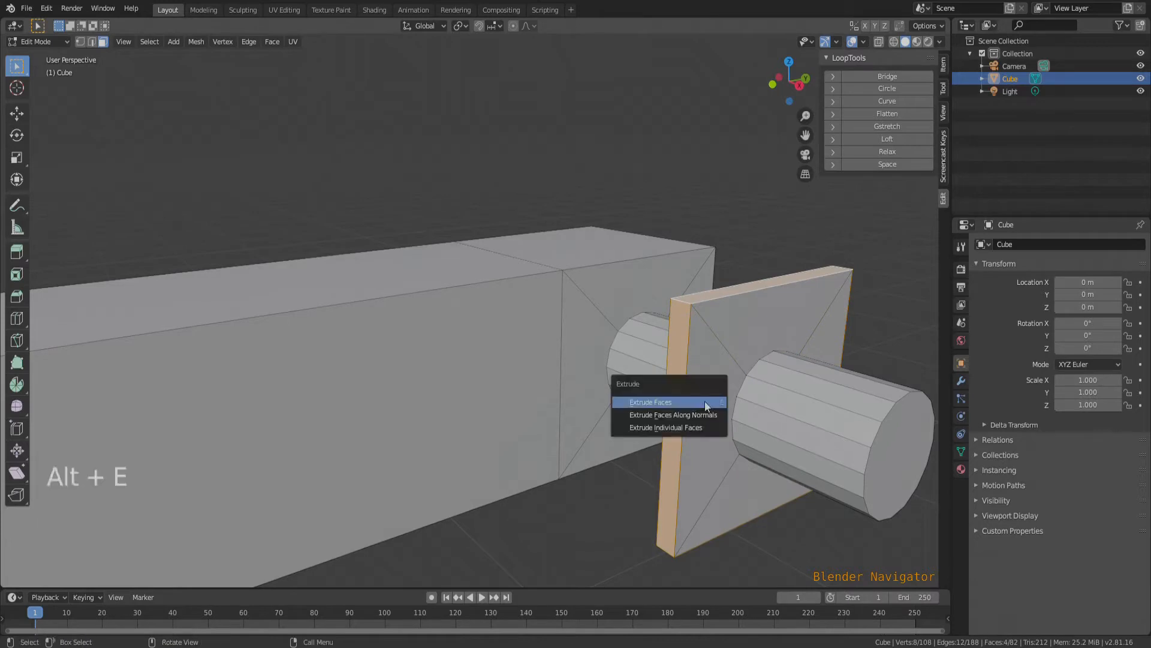
left_click(696, 426)
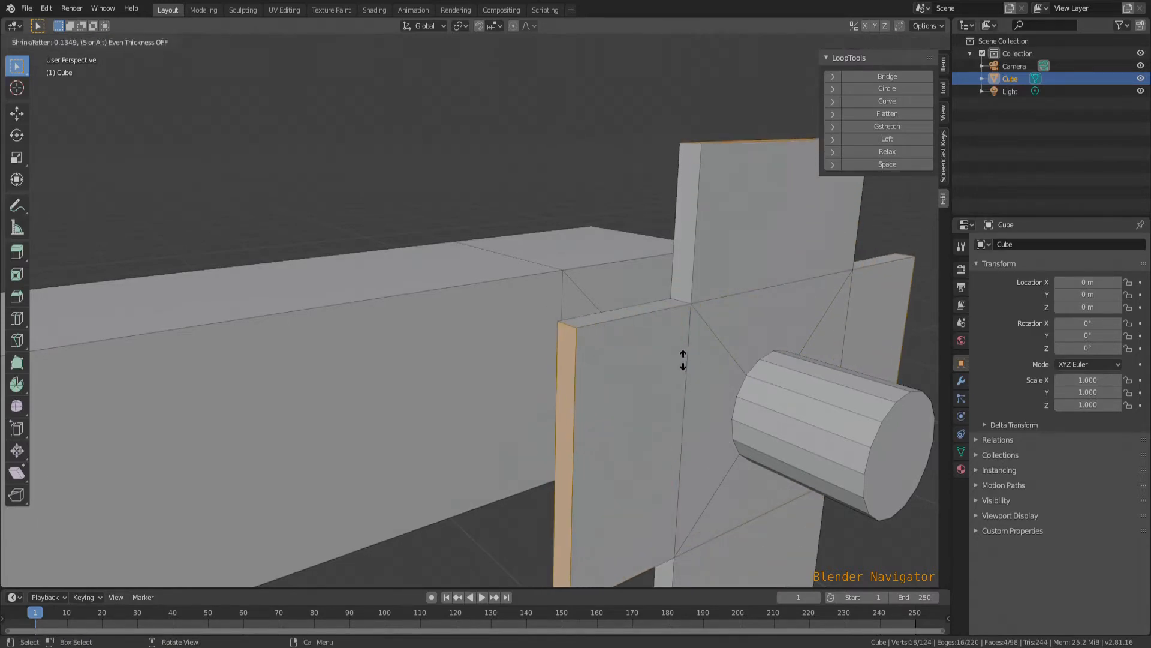
left_click(684, 360)
key("s")
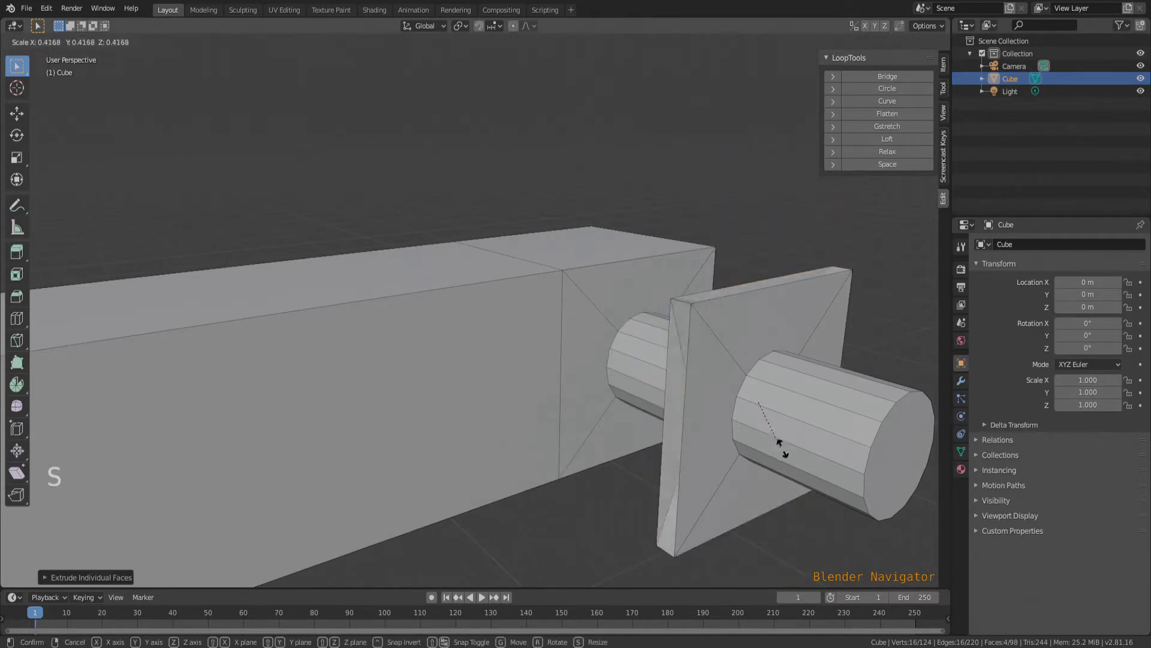
left_click(805, 462)
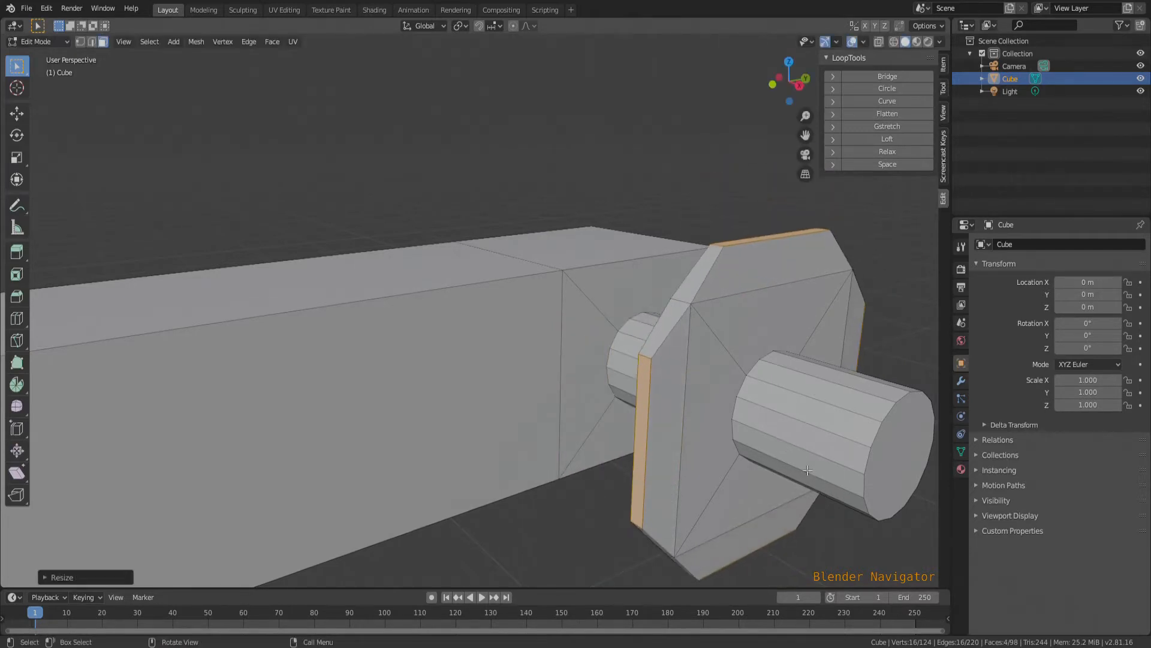
Step: Extrude the hub's four selected rim faces individually into long rotor blades and scale the blade tips up about 1.2 times
scroll(804, 462, "down", 5)
middle_click_drag(804, 462, 720, 314)
scroll(698, 312, "up", 1)
scroll(698, 312, "up", 5)
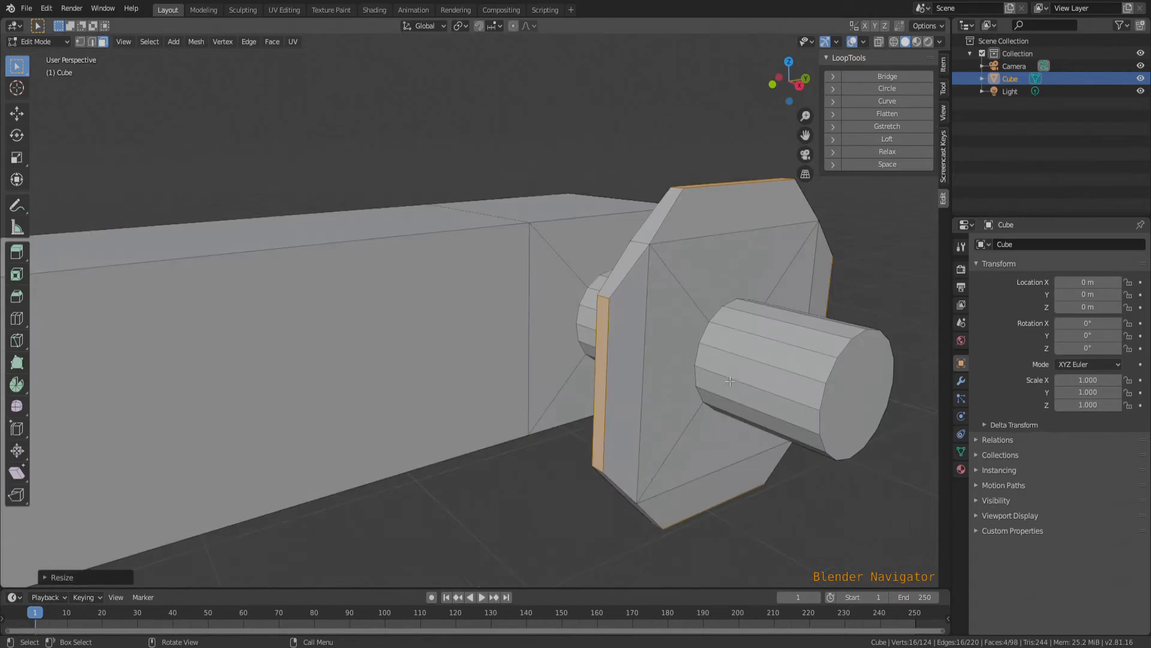
scroll(719, 386, "down", 5)
key("alt+e")
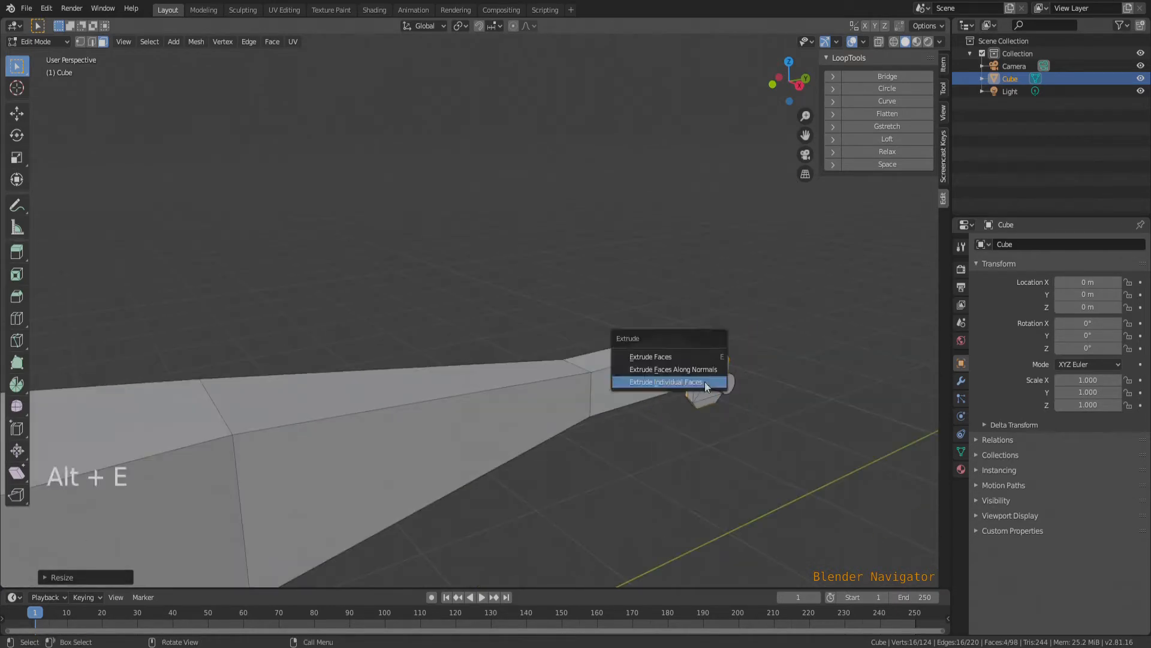
left_click(704, 382)
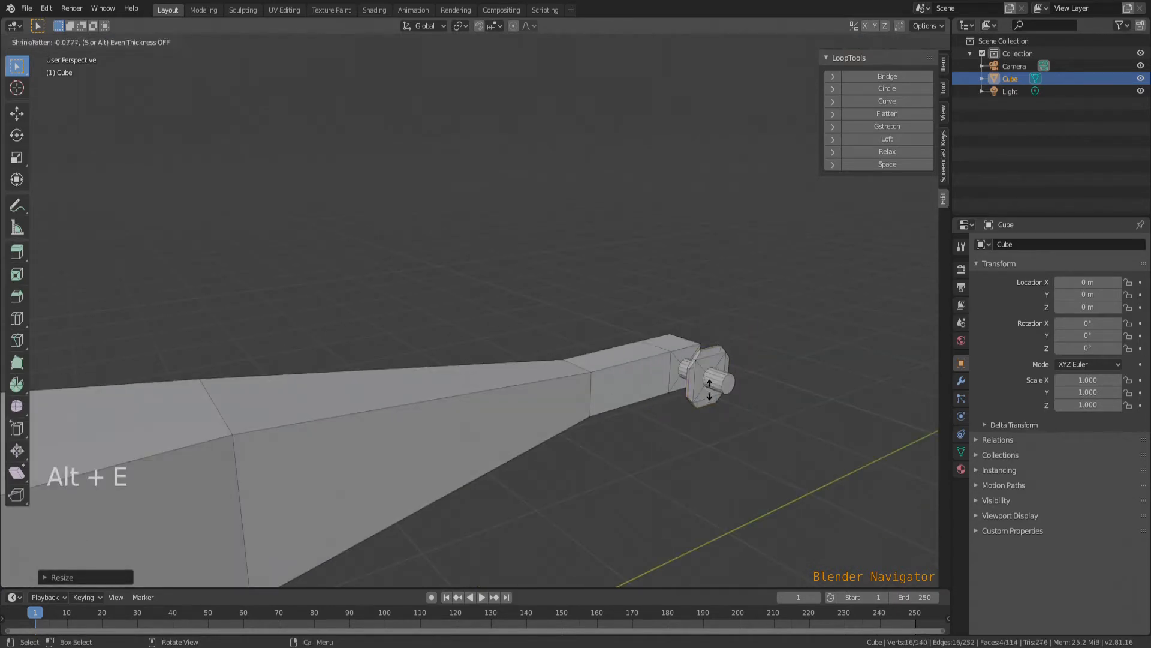
left_click(742, 307)
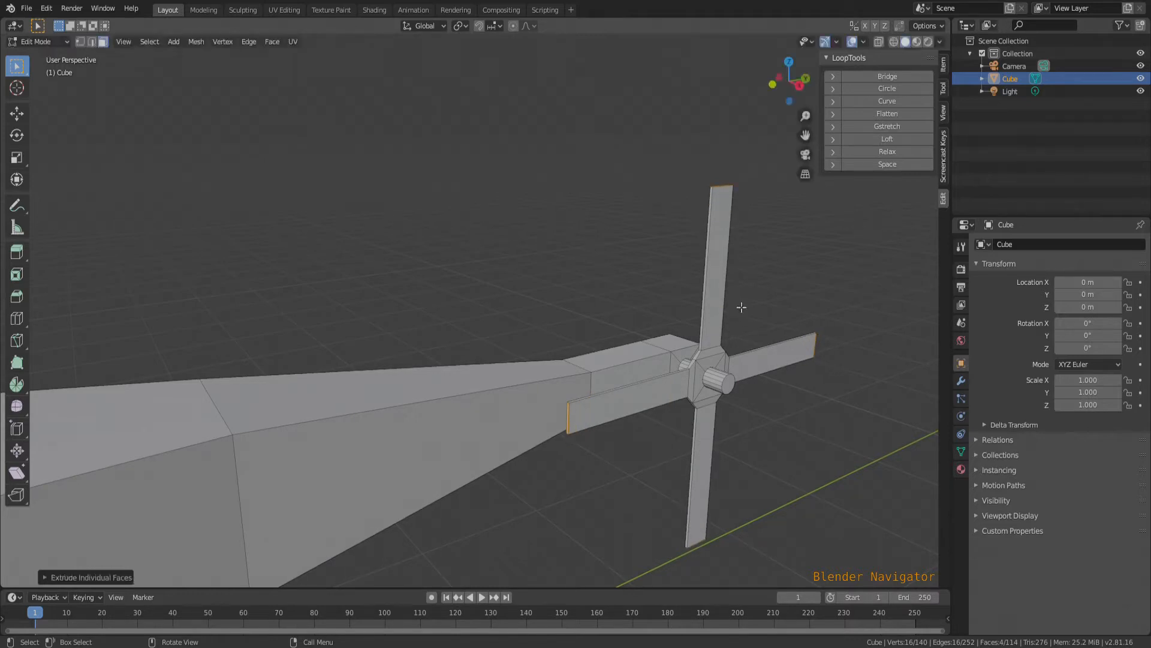
key("s")
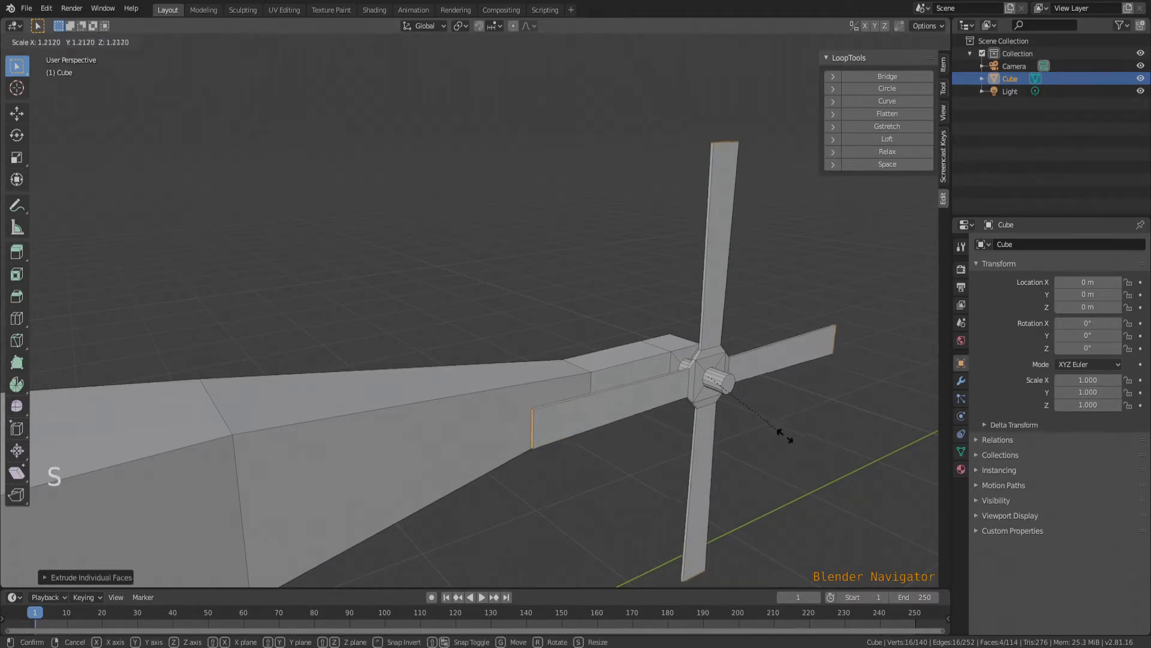
left_click(790, 441)
Step: Select the entire linked tail rotor mesh, separate it from the helicopter body as its own object, and return to Object Mode
middle_click_drag(789, 440, 742, 261)
scroll(747, 273, "down", 3)
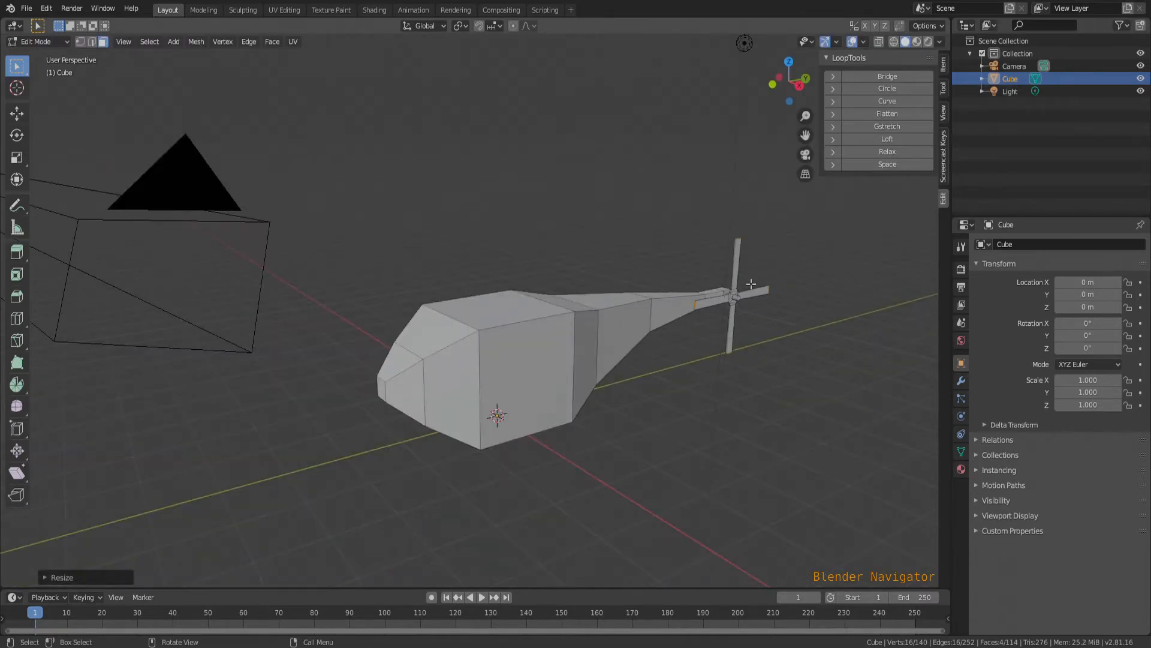
scroll(747, 287, "up", 2)
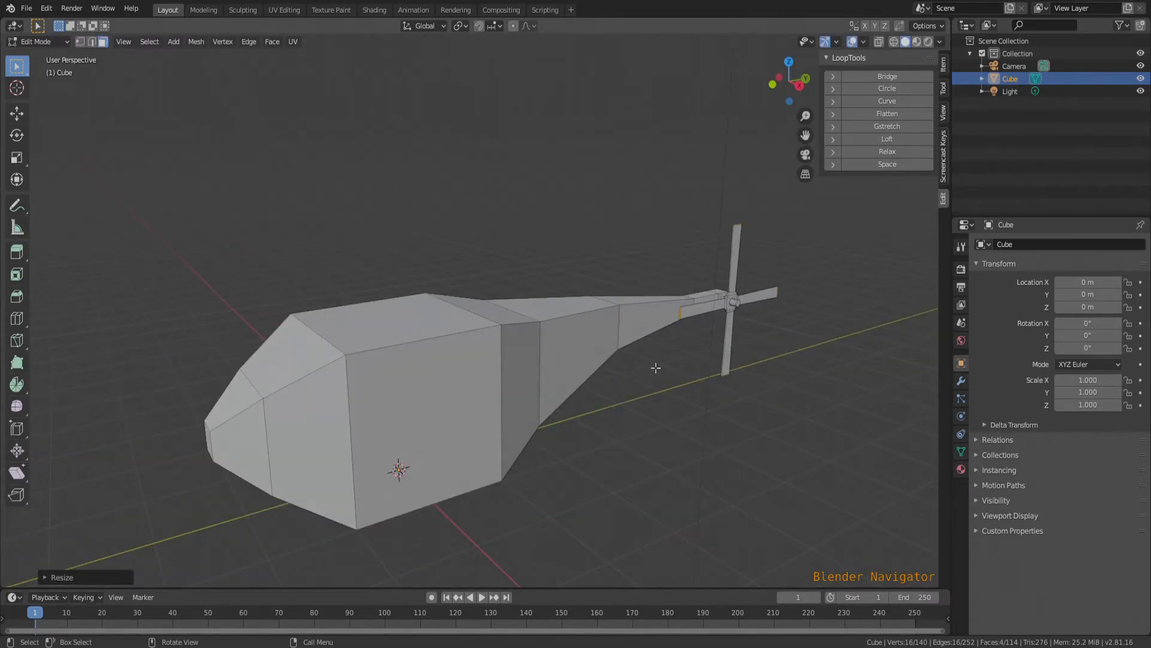
middle_click_drag(533, 331, 737, 378)
key("Tab")
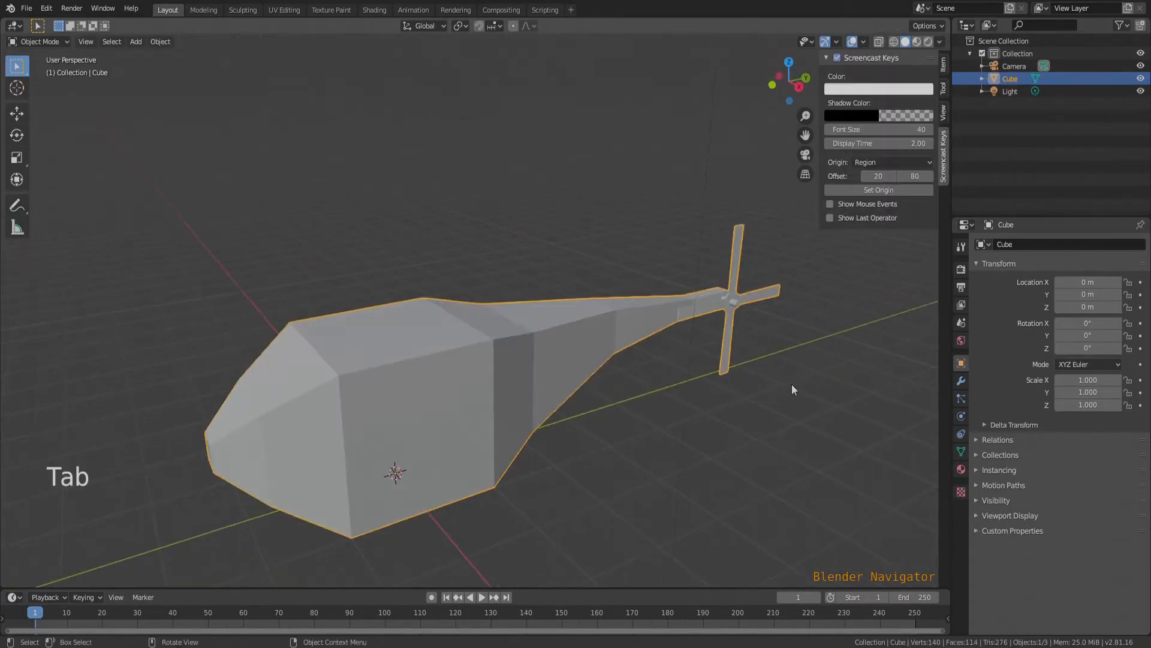
key("Tab")
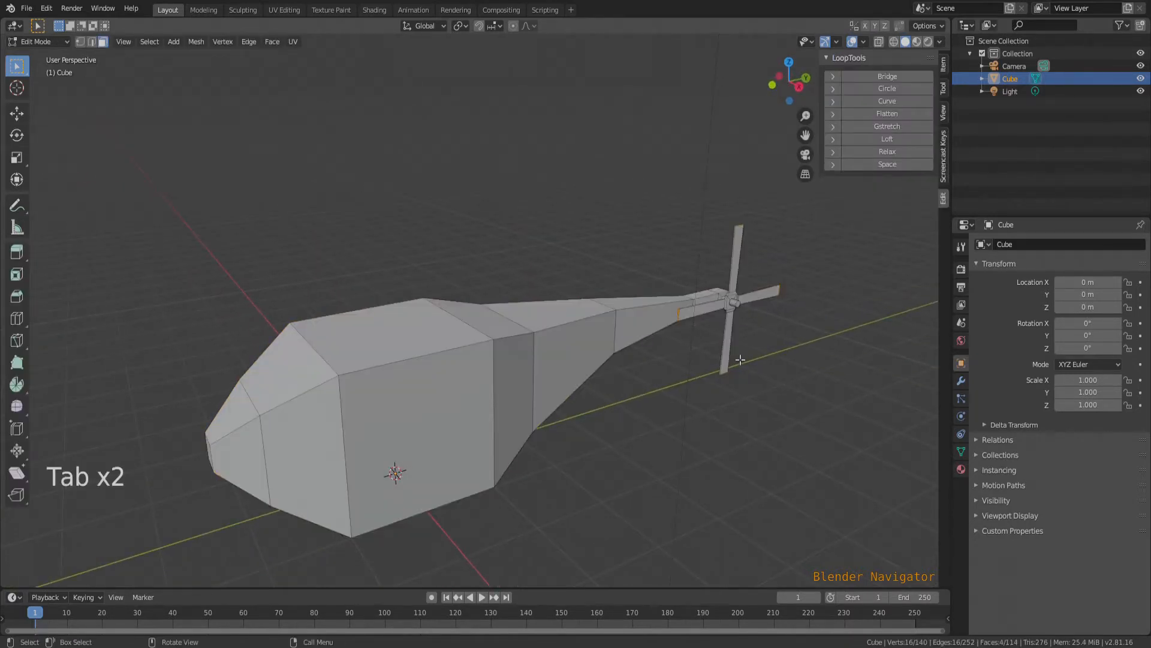
key("ctrl+l")
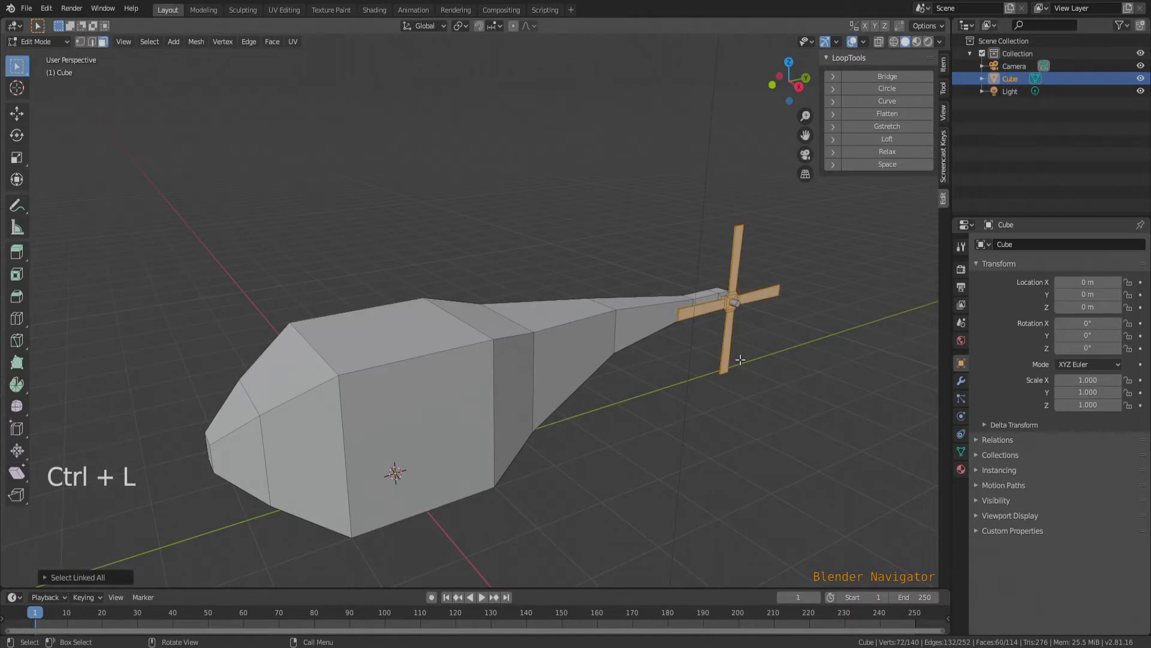
scroll(736, 303, "up", 2)
key("p")
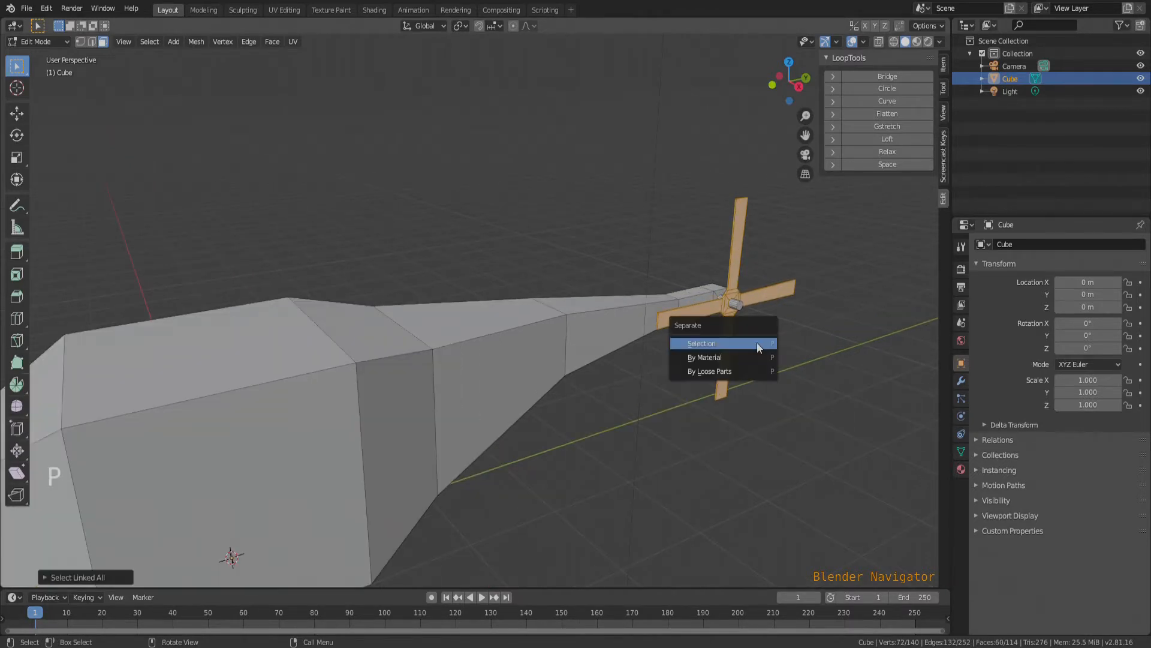
left_click(757, 343)
key("Tab")
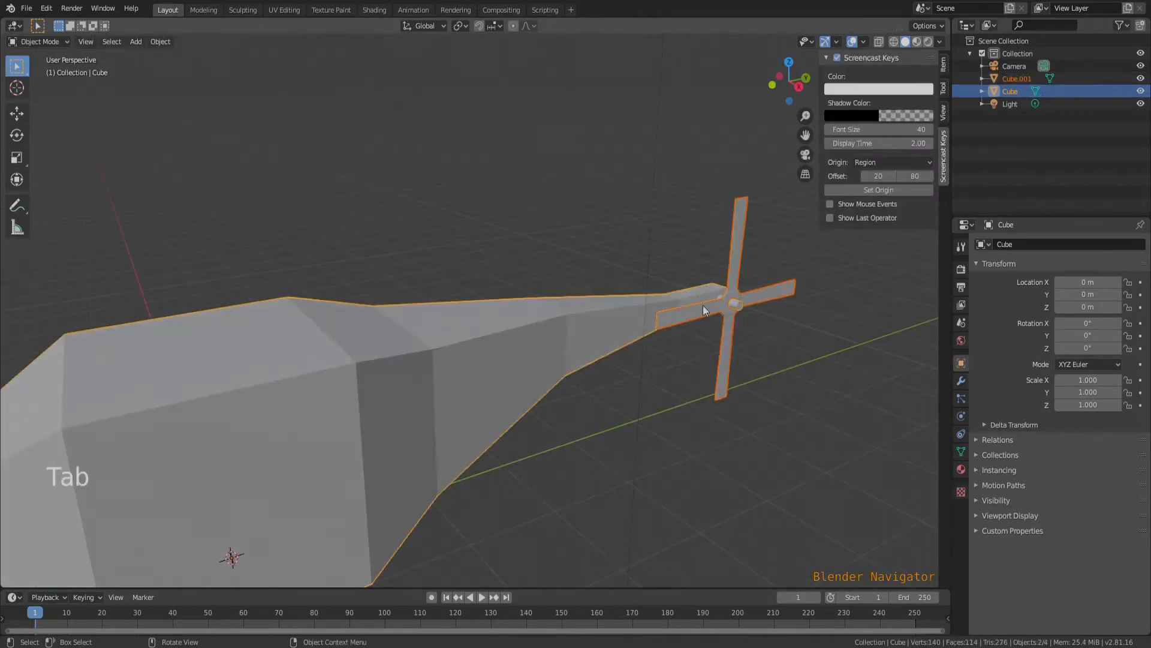
Step: Select only the tail rotor object and set its origin to its geometry
left_click(732, 321)
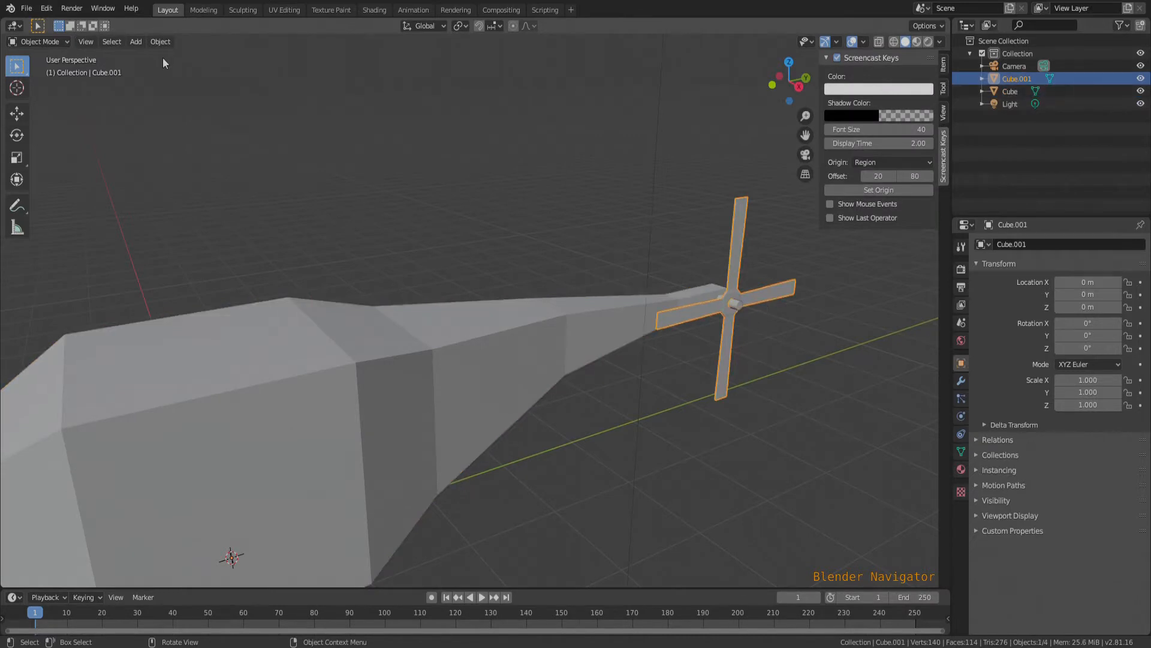
left_click(164, 41)
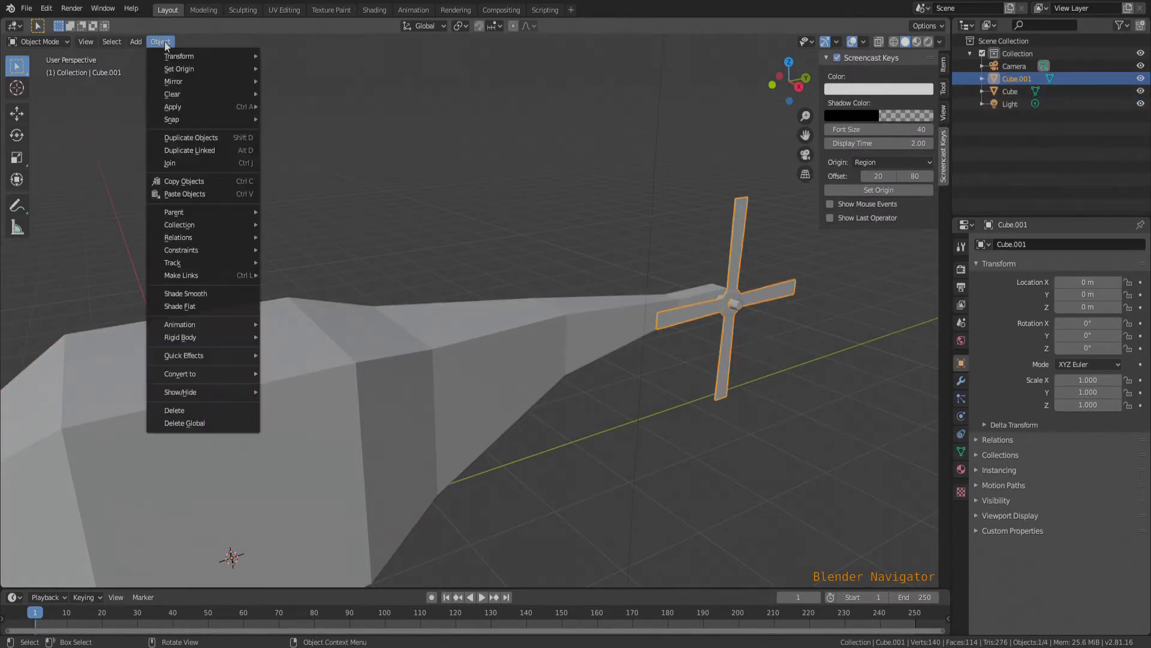
mouse_move(192, 124)
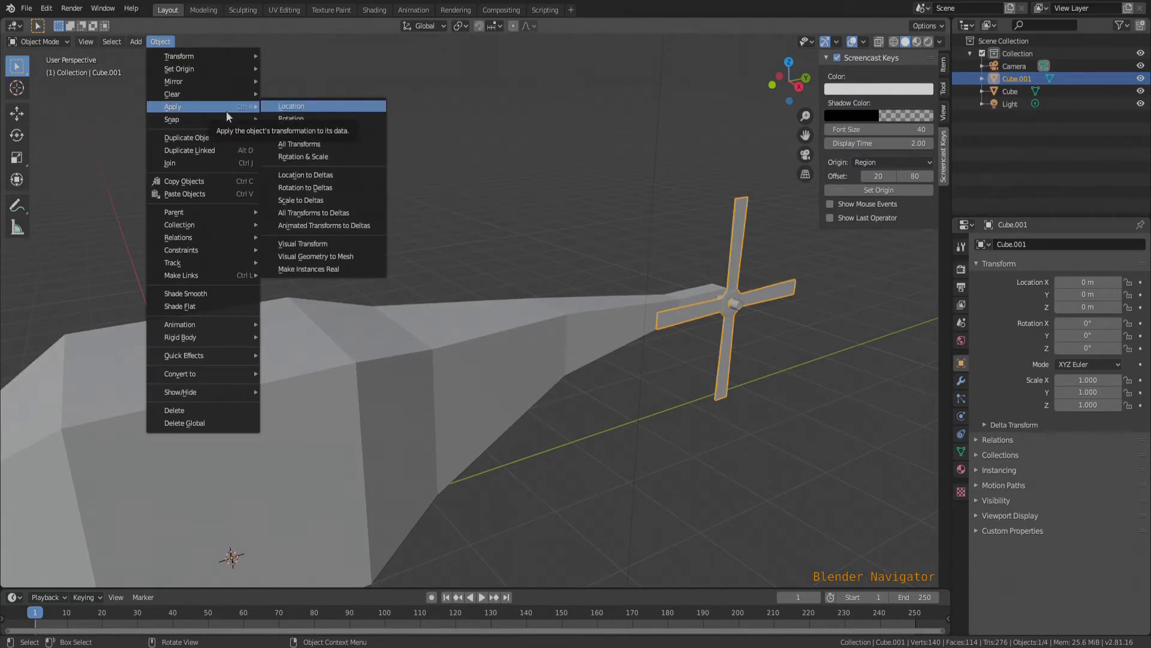
mouse_move(224, 69)
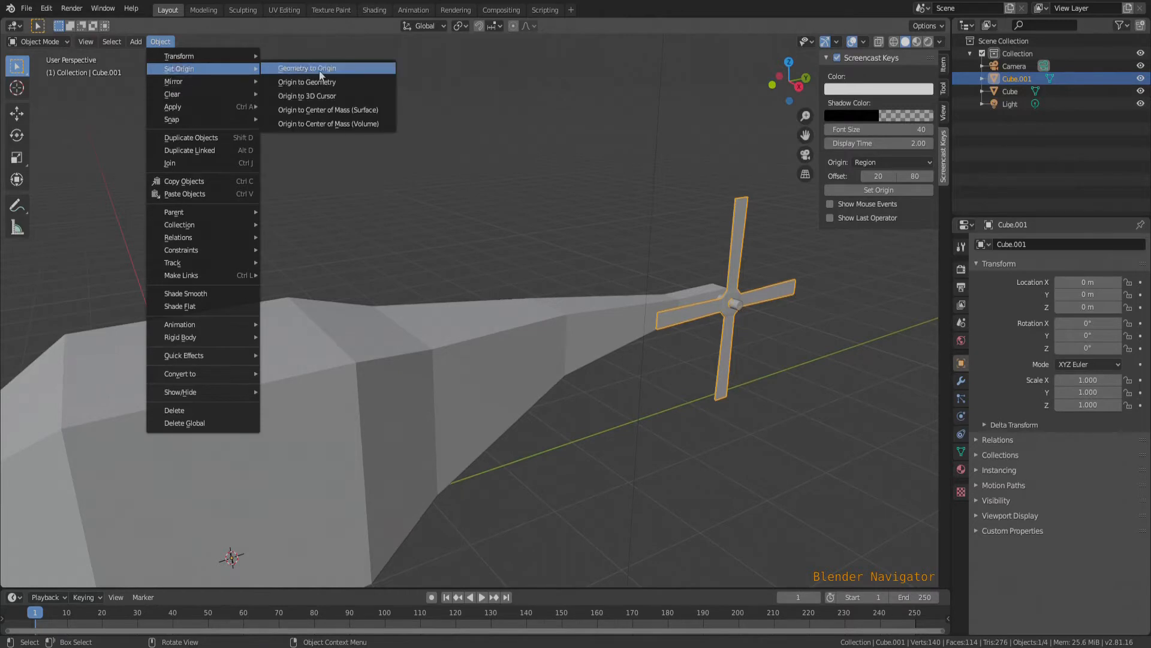
left_click(344, 83)
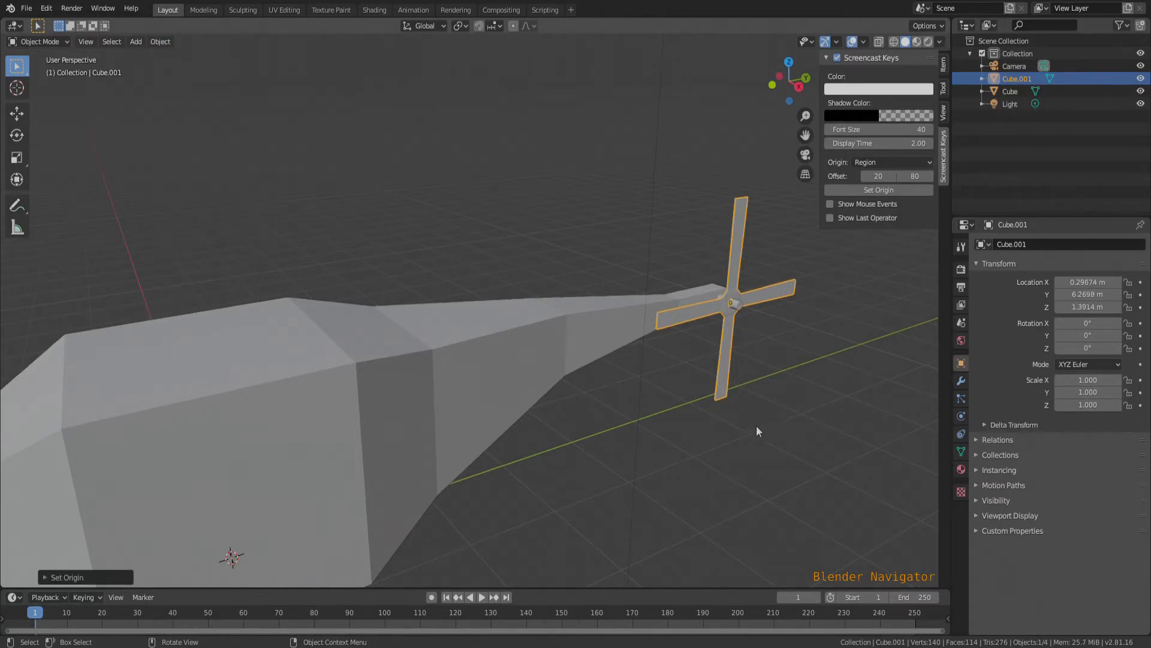
Step: Rotate the tail rotor about -32.5° around the global X axis and apply all its transforms
key("r")
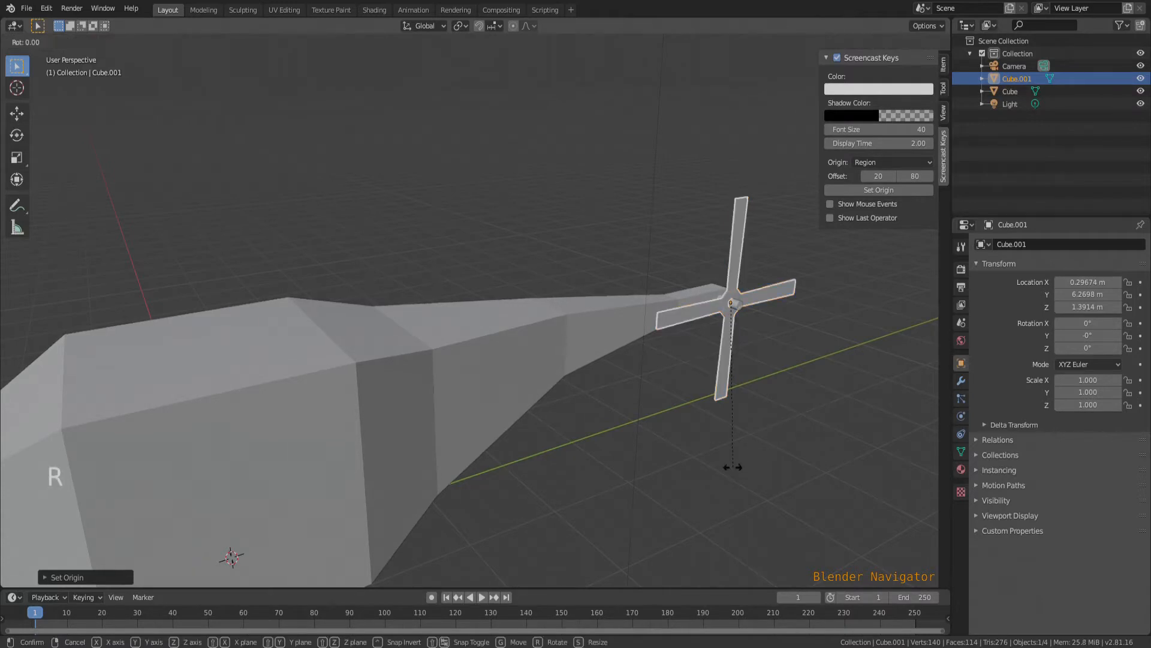
key("x")
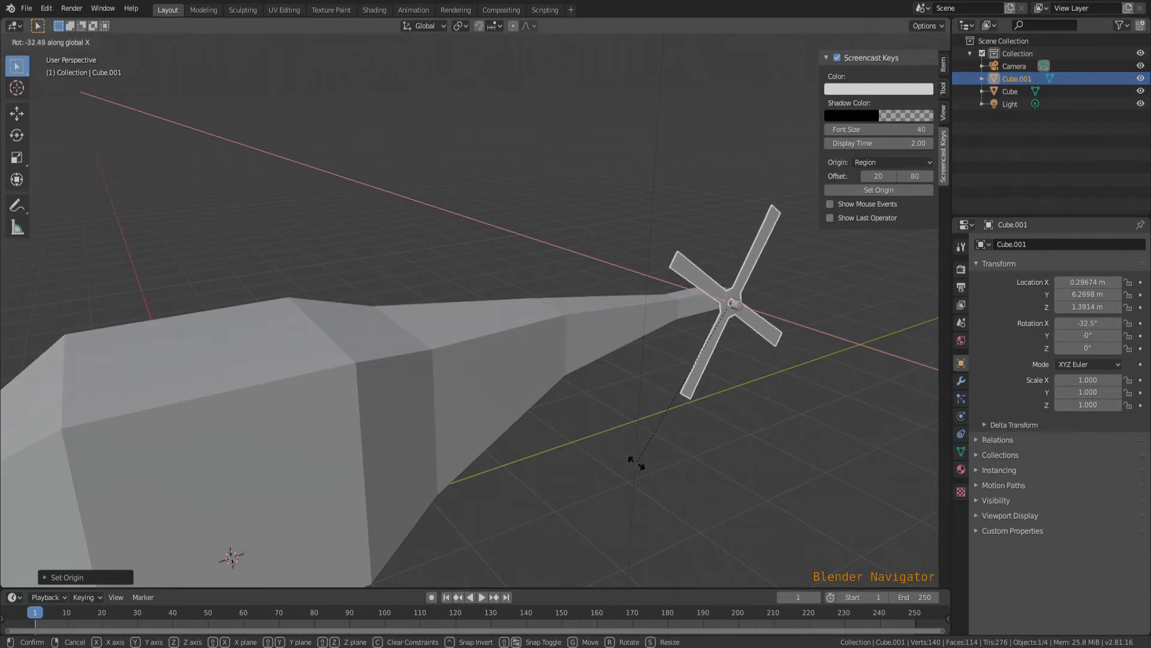
left_click(636, 462)
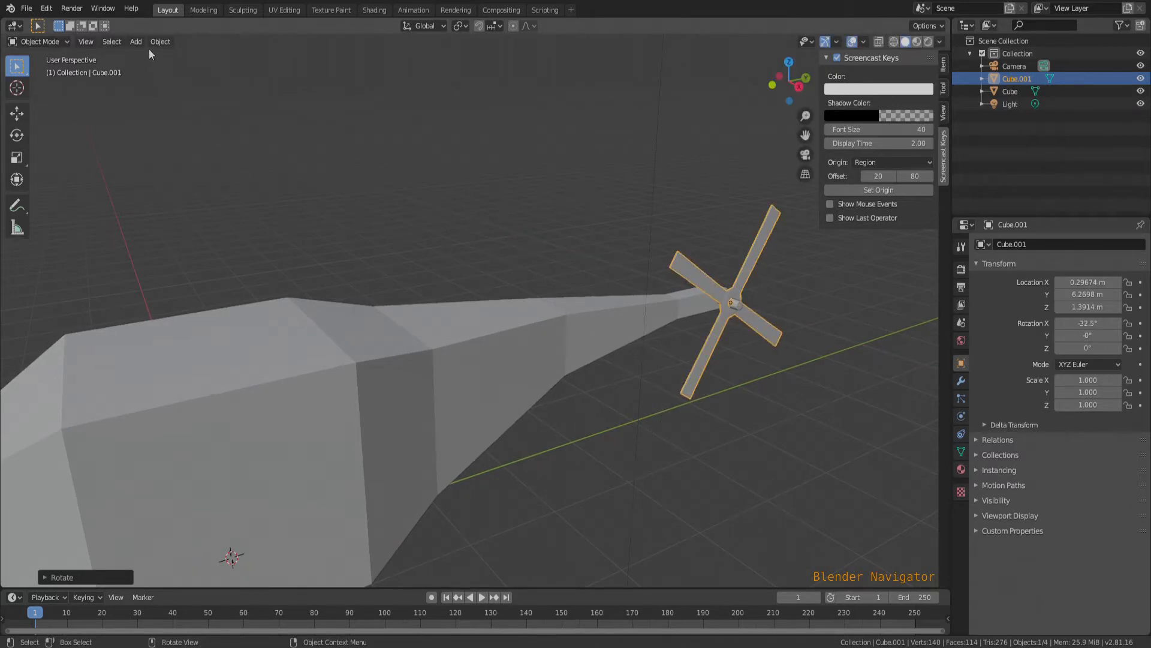
key("shift+a")
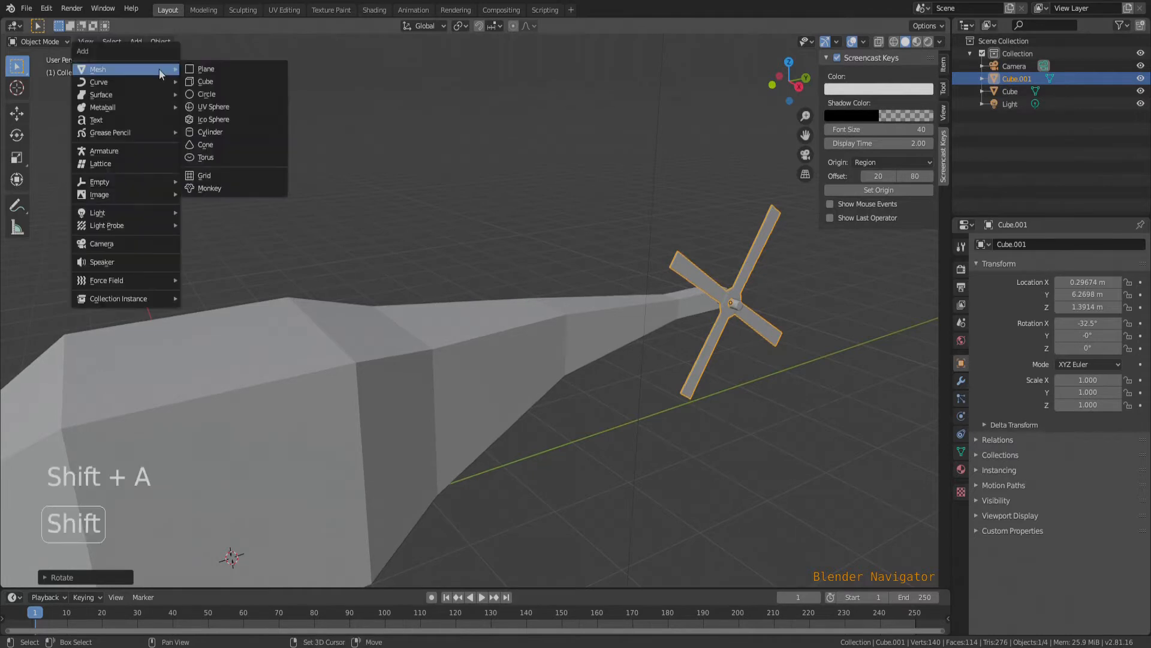
key("ctrl+a")
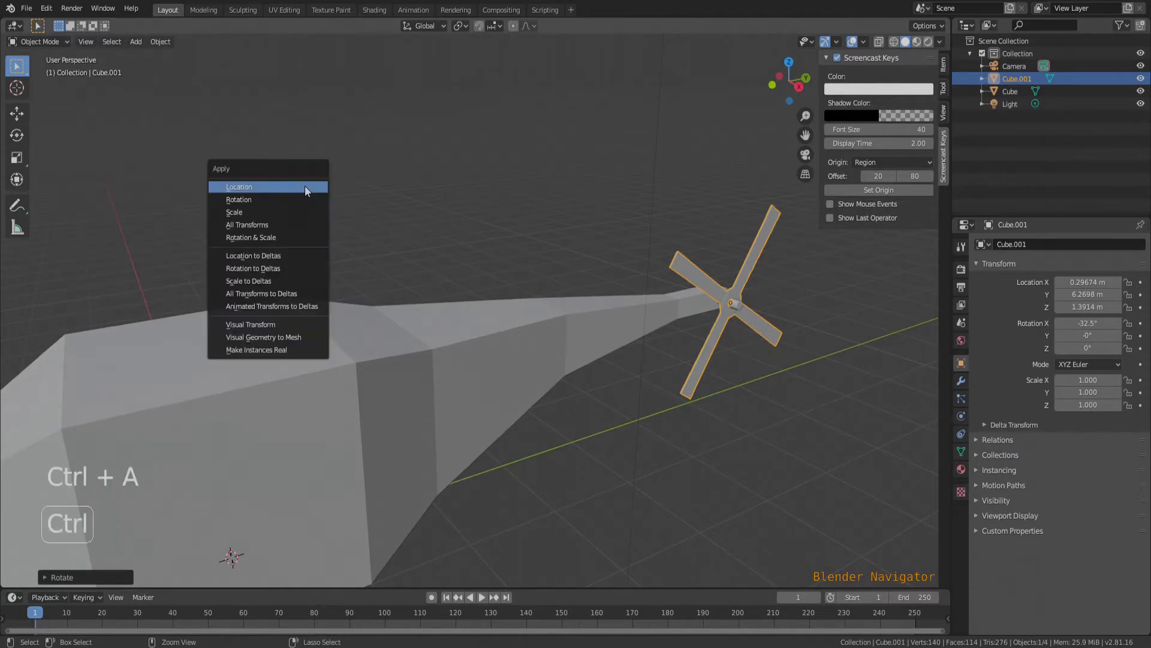
left_click(283, 225)
left_click(733, 438)
Step: In Edit Mode of the helicopter body, move the lower cross edge midway along the tail boom down about 0.12 m in Z
scroll(627, 246, "down", 5)
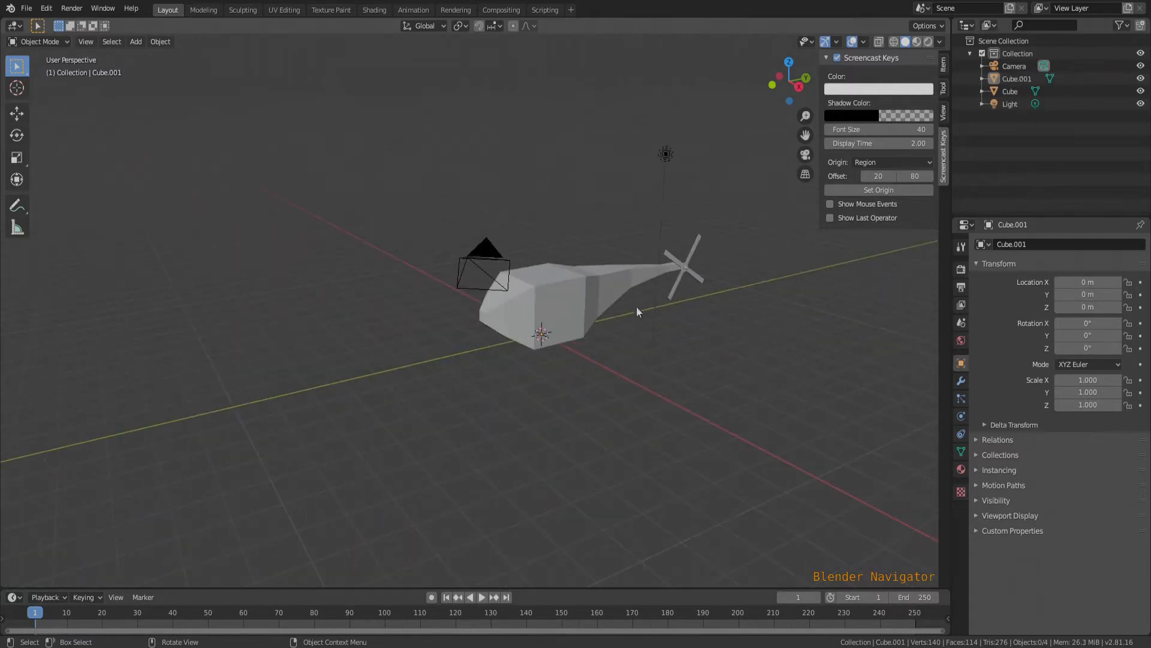
scroll(650, 281, "up", 3)
middle_click_drag(620, 283, 646, 314)
scroll(586, 313, "up", 5)
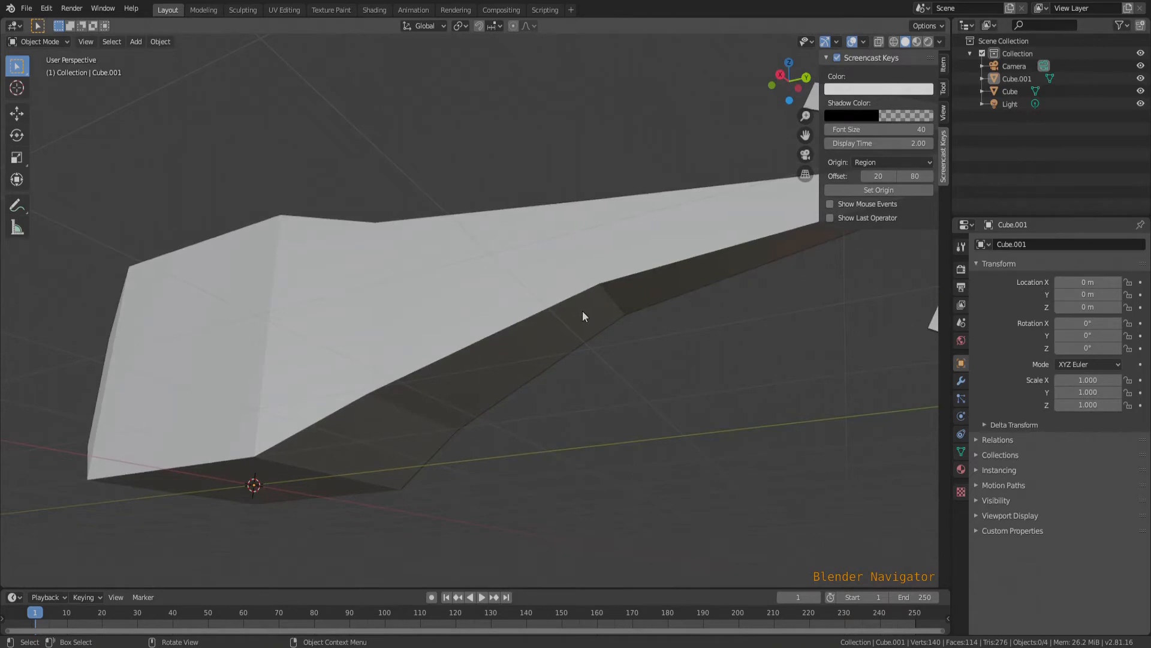
left_click(618, 317)
key("Tab")
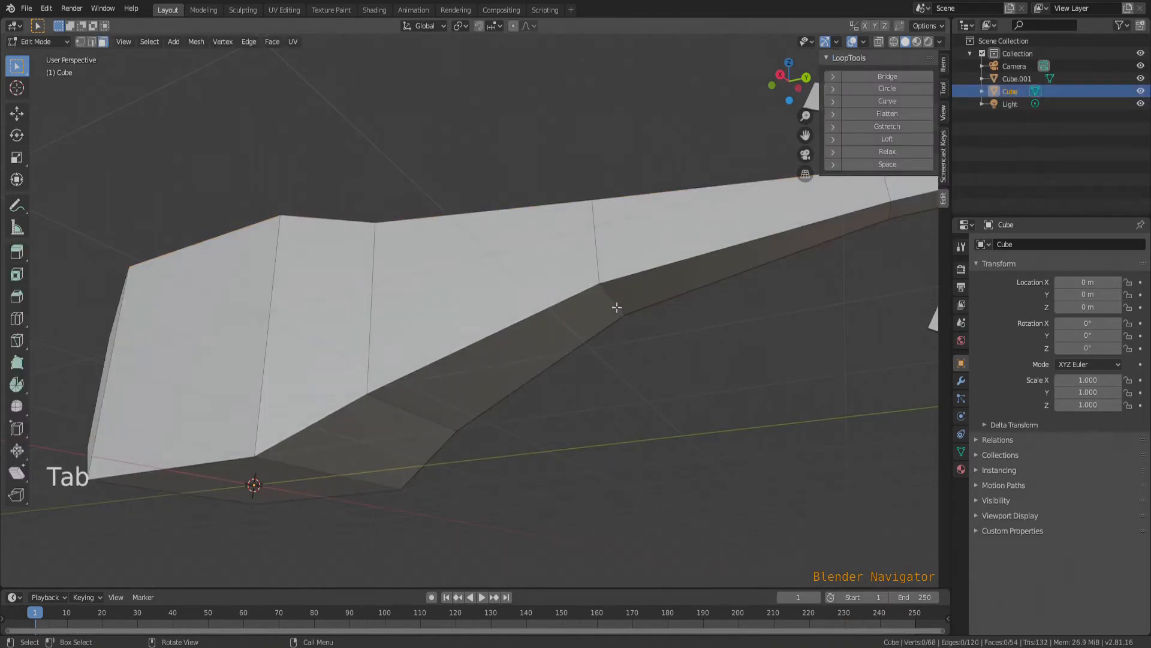
key("2")
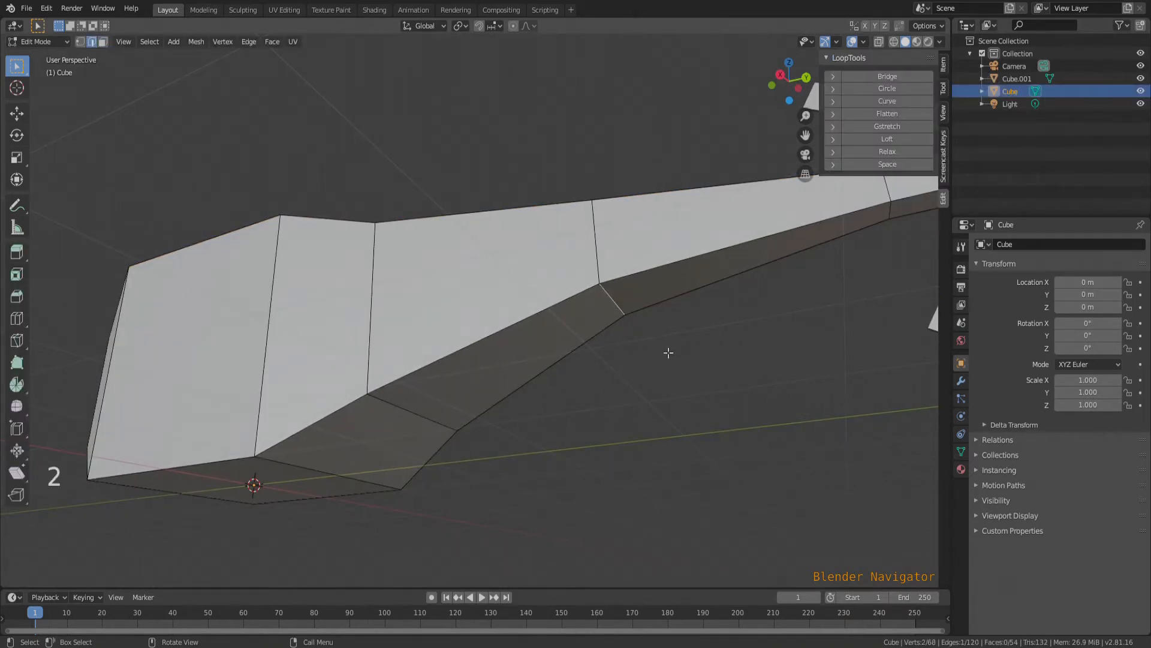
key("g")
key("z")
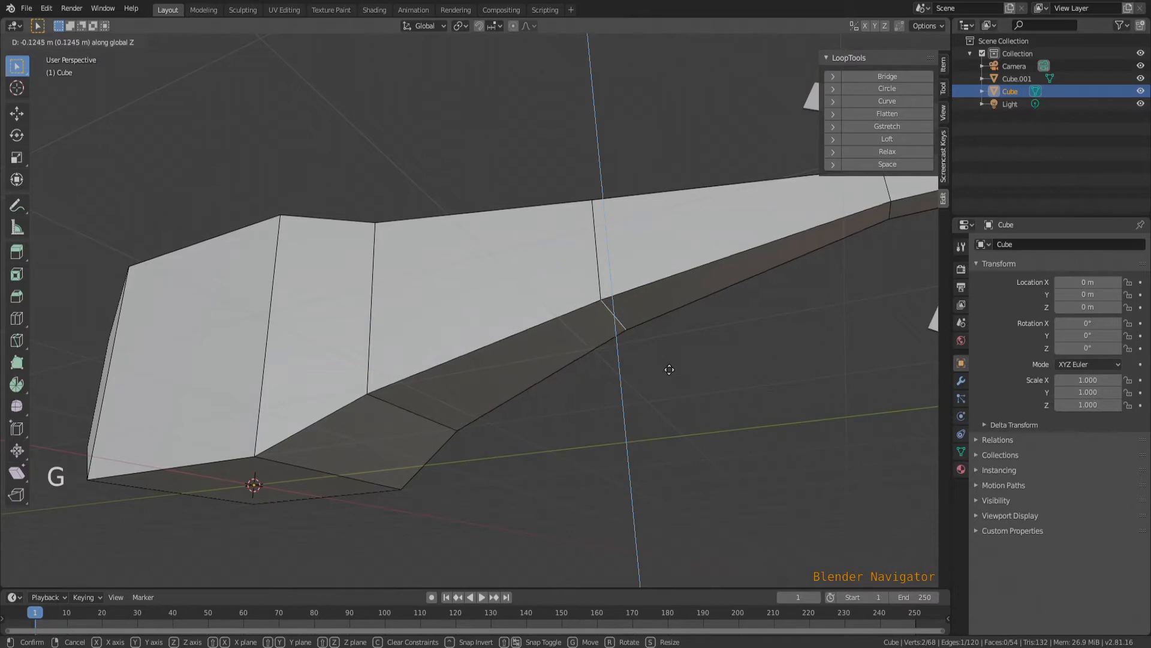
left_click(670, 370)
Step: Move the matching upper cross edge of the tail boom down about 0.11 m in Z and return to Object Mode
scroll(600, 360, "down", 4)
middle_click_drag(600, 360, 663, 391)
scroll(614, 304, "up", 5)
left_click(609, 309)
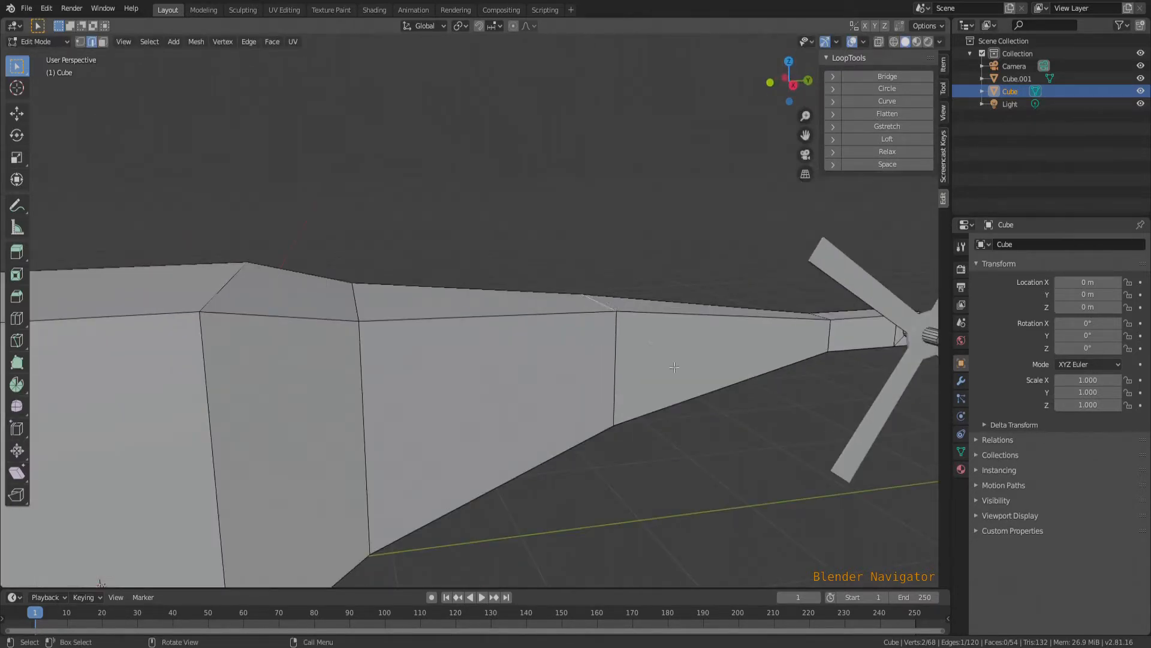
key("g")
key("z")
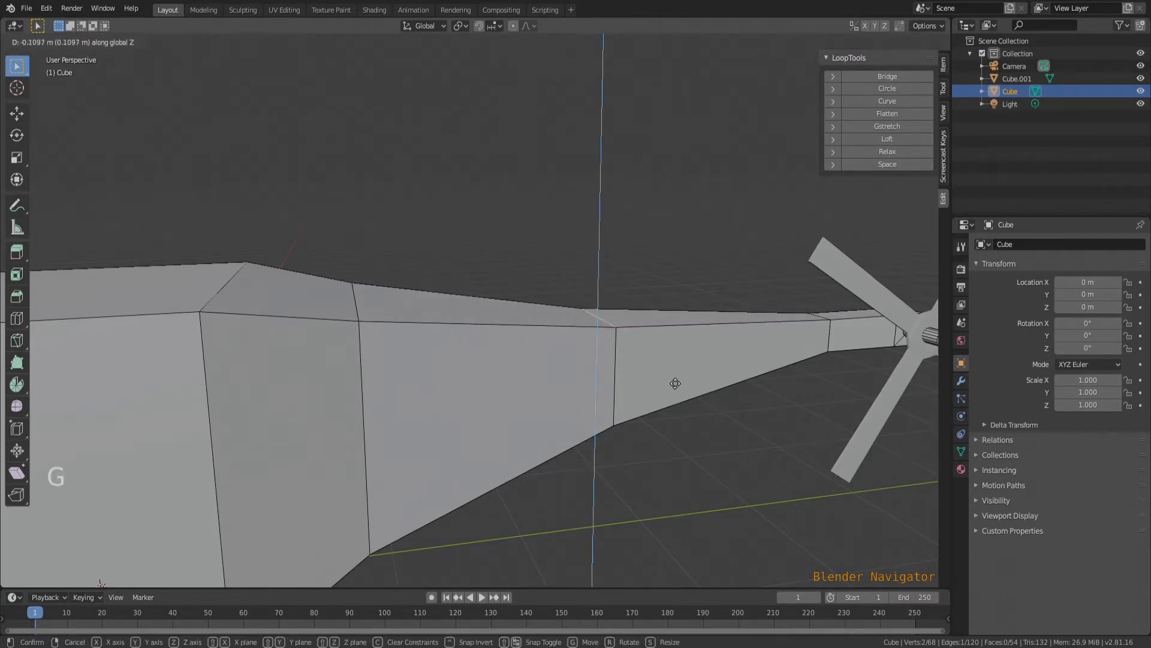
left_click(675, 386)
scroll(574, 274, "down", 6)
middle_click_drag(531, 345, 565, 351)
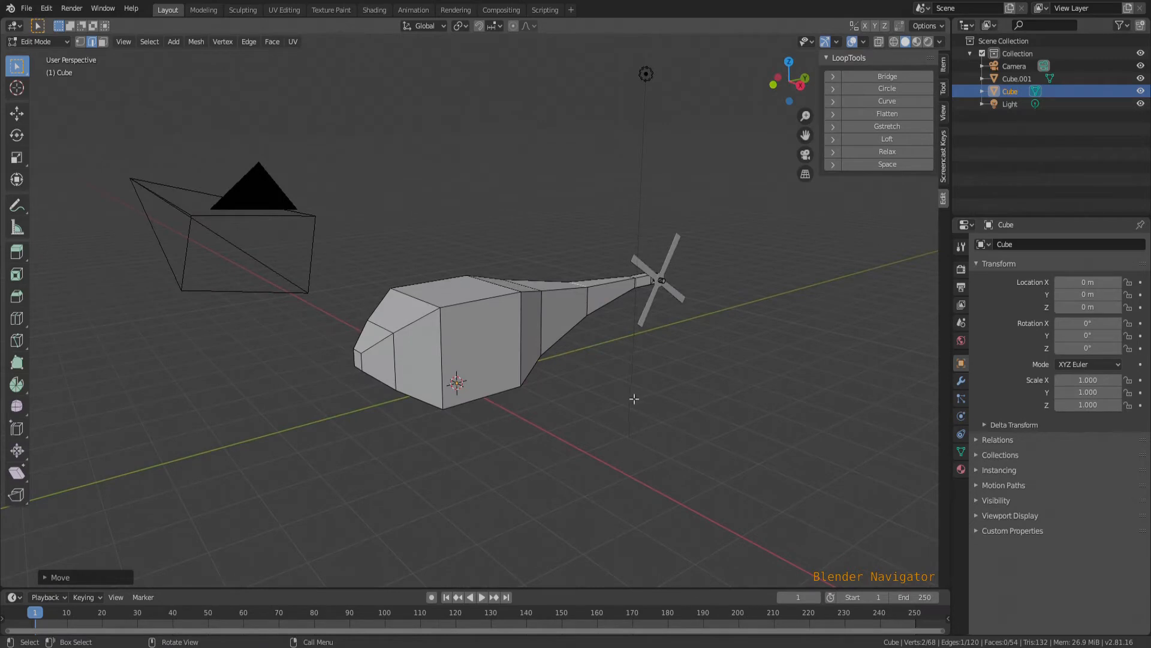
key("Tab")
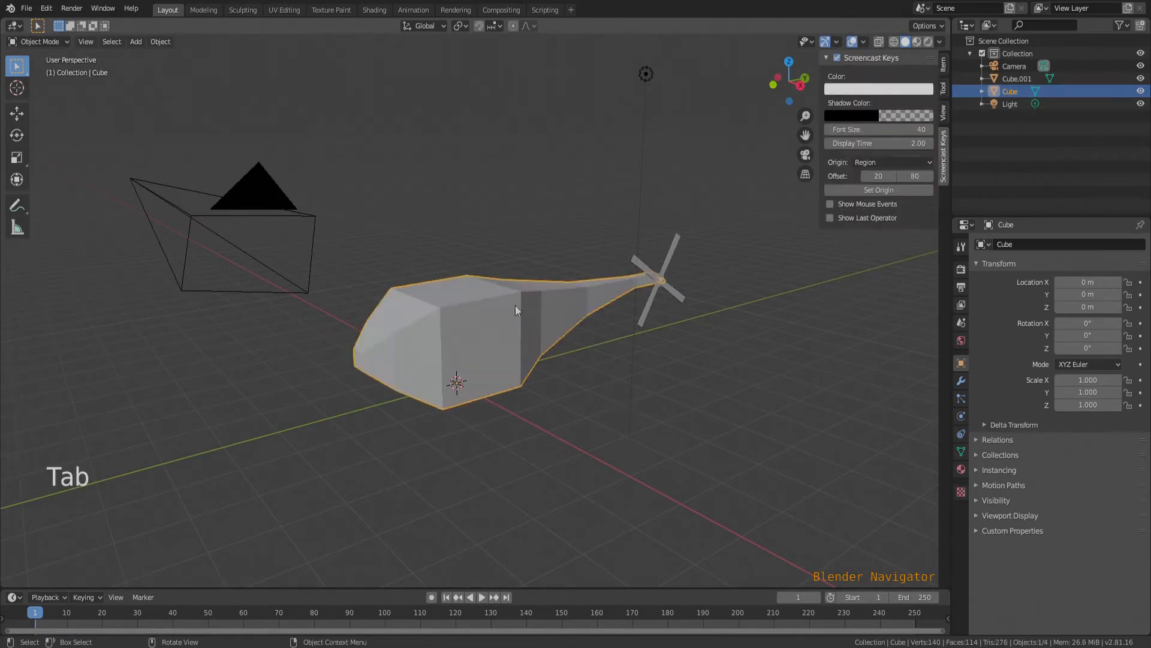
Step: Inset the flat roof face of the helicopter cabin by about 0.8 to leave a small central face
scroll(435, 288, "up", 2)
middle_click_drag(440, 283, 458, 308)
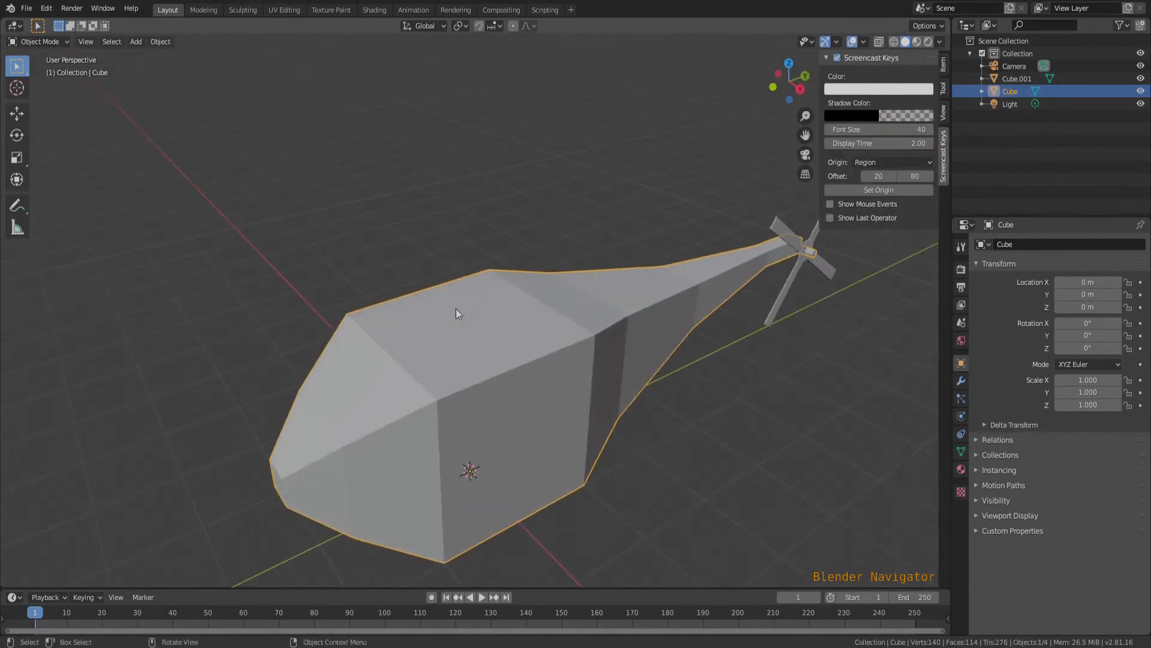
scroll(450, 311, "up", 3)
key("Tab")
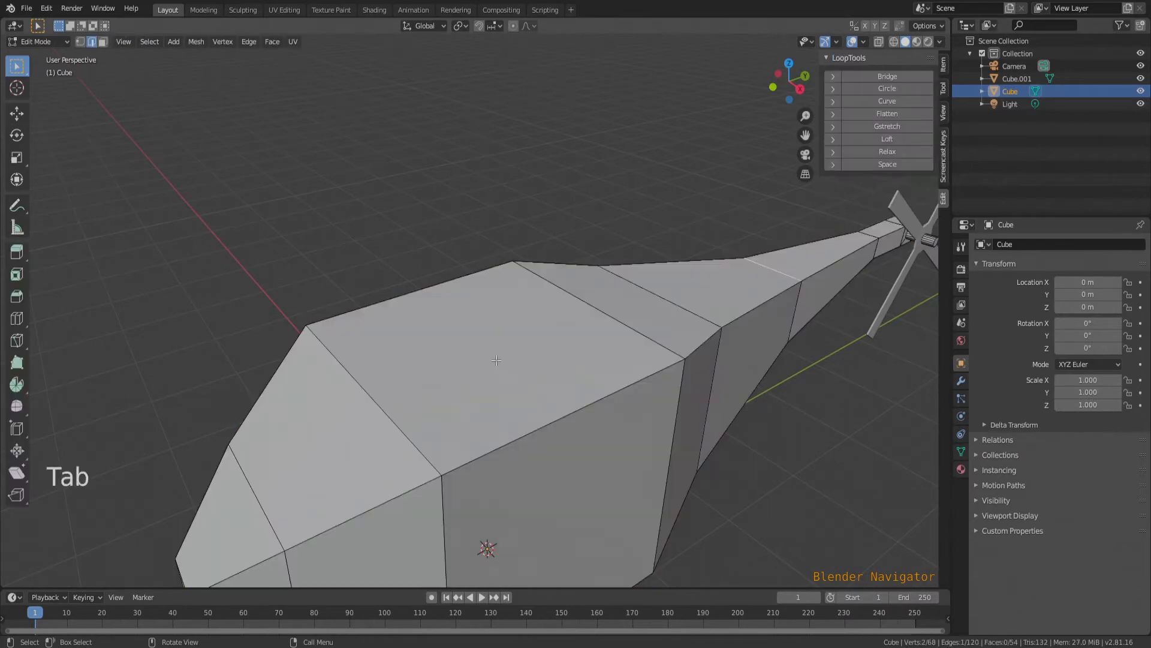
key("3")
left_click(497, 360)
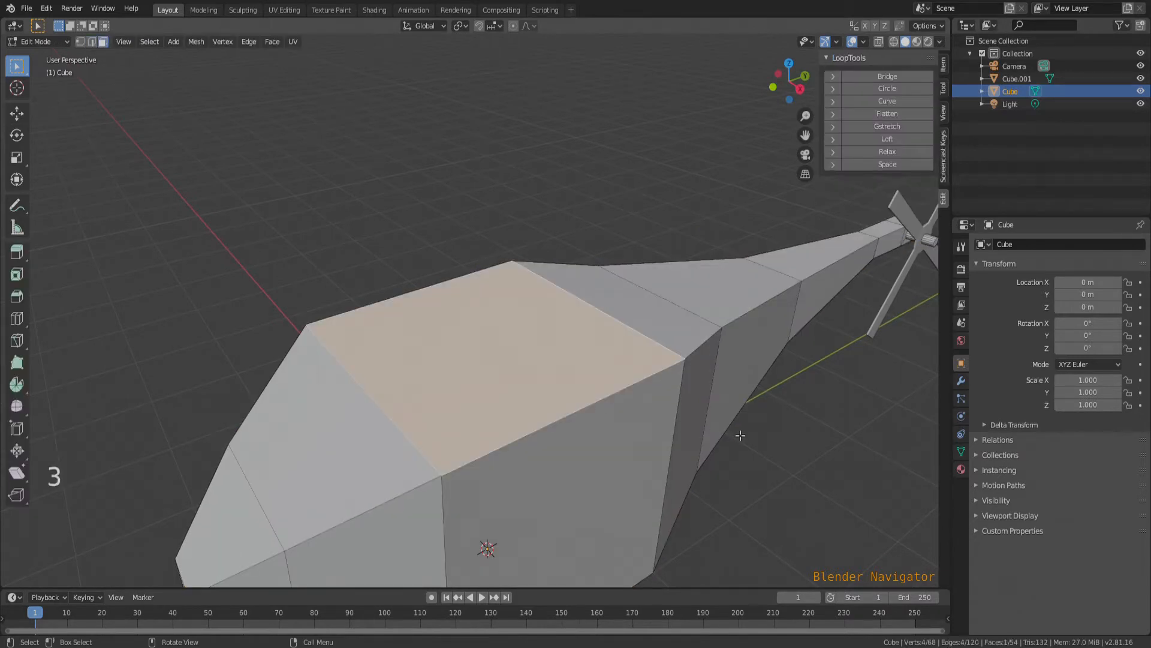
key("i")
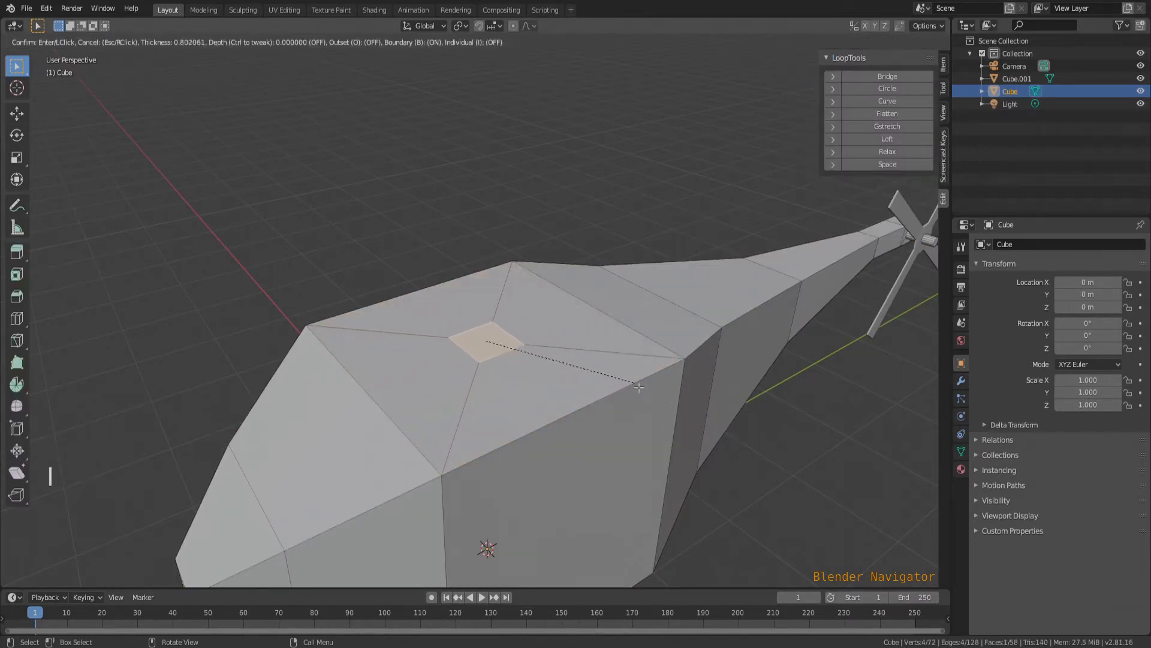
left_click(636, 385)
Step: Subdivide the small inset roof face twice and shape it into a circle with LoopTools
right_click(505, 347)
left_click(498, 343)
right_click(489, 344)
left_click(500, 342)
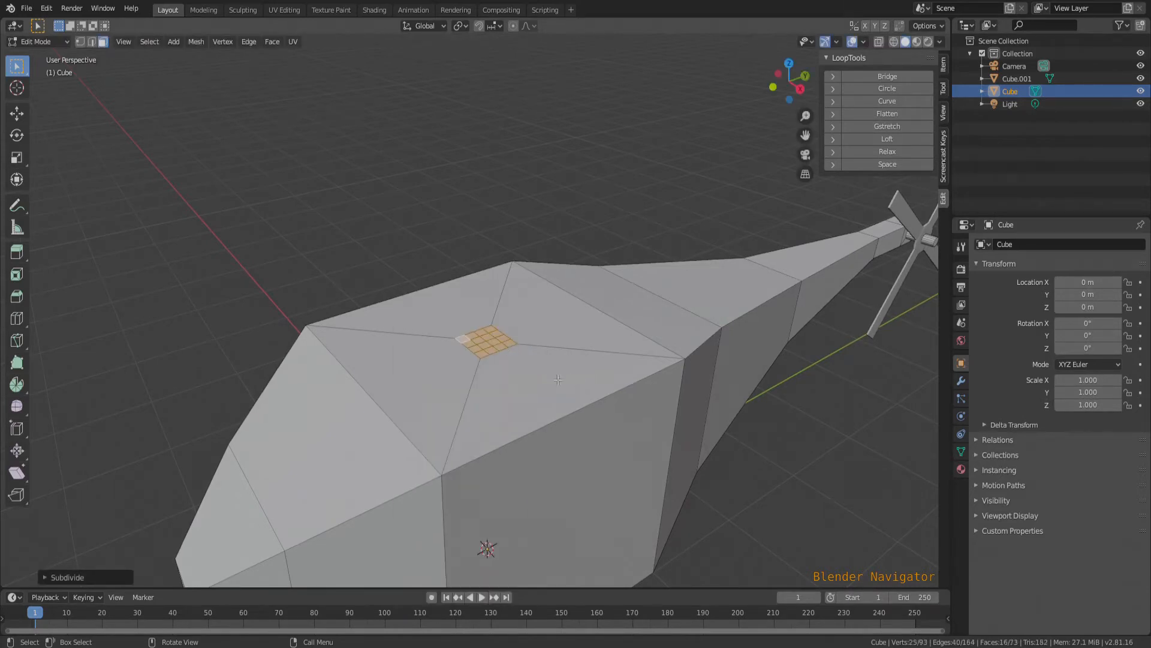
scroll(491, 332, "up", 5)
left_click(892, 88)
scroll(452, 352, "down", 8)
scroll(457, 364, "up", 2)
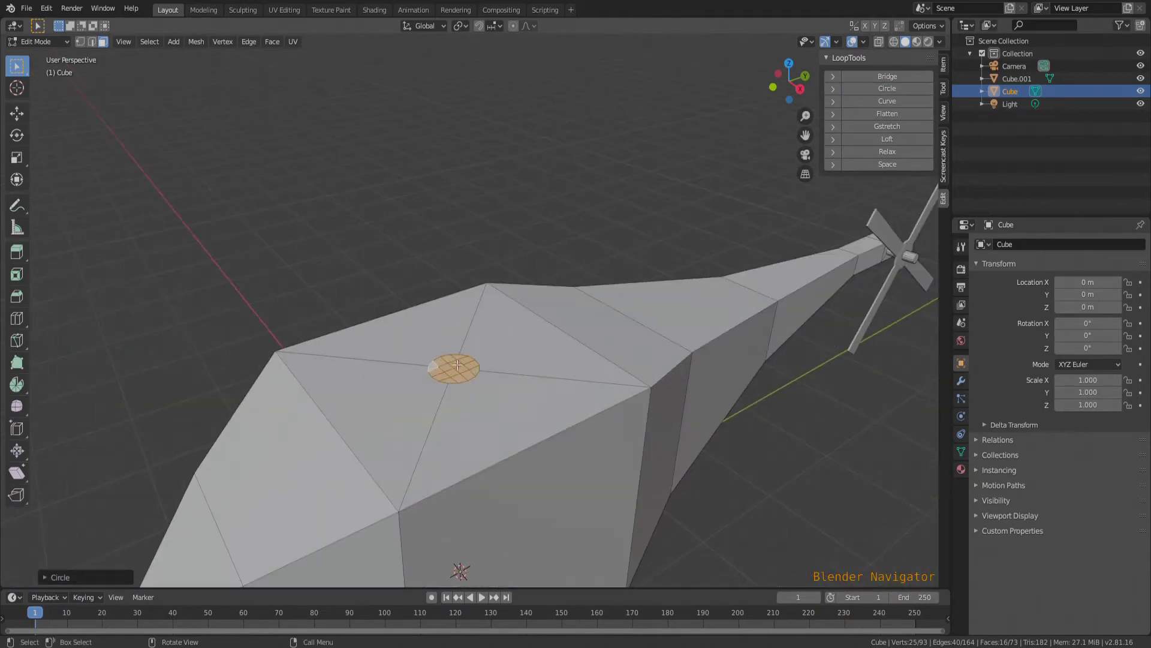
Step: Merge the circular patch into a single face and extrude it upward as the main rotor mast
key("f")
key("e")
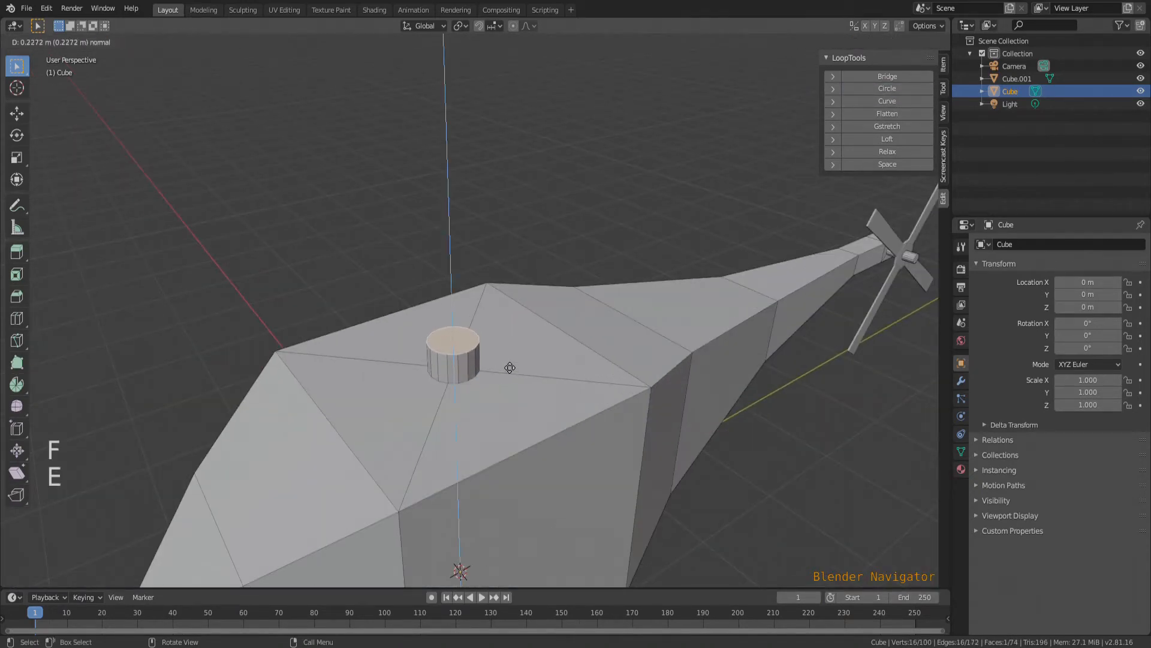
left_click(509, 308)
Step: Extrude the mast's top face in place and scale it outward into a wide disc
key("e")
left_click(483, 329)
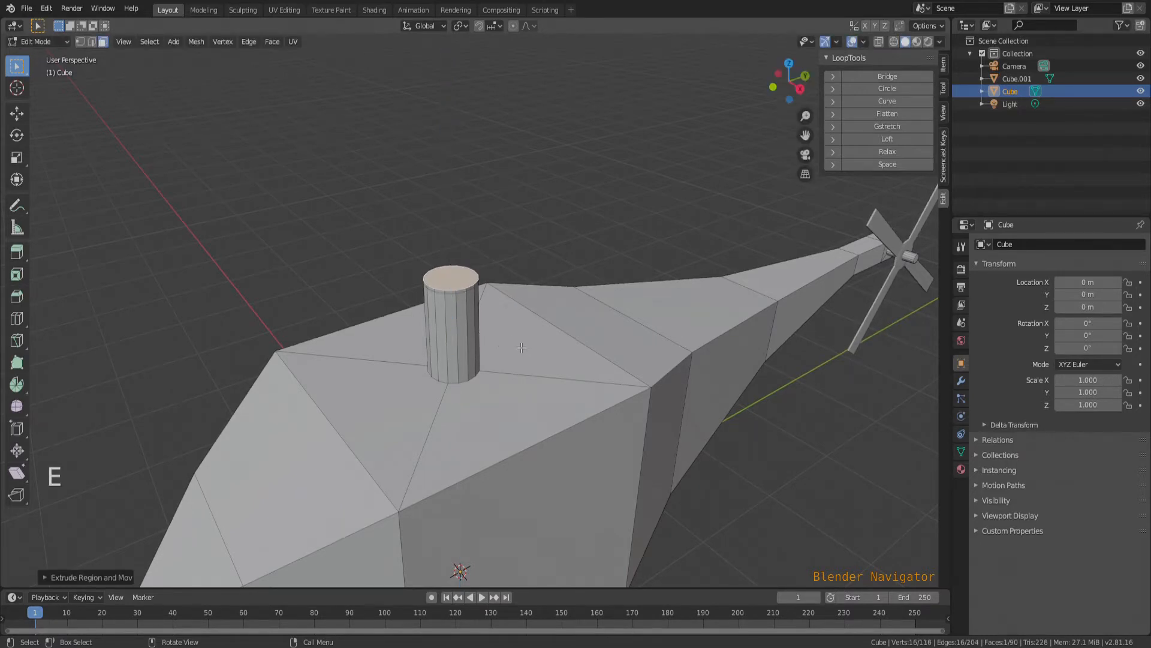
key("s")
left_click(633, 379)
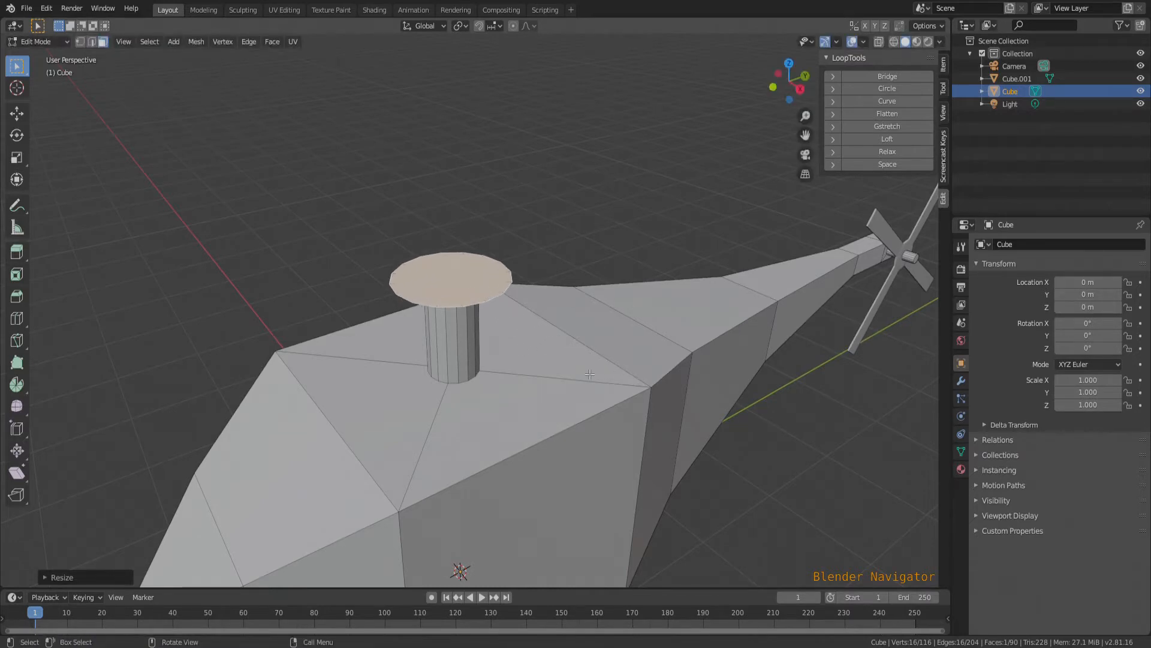
Step: Build the disc into a thick cap with three short upward extrusions, widening the first slightly and narrowing the last to about 0.93
key("e")
left_click(590, 370)
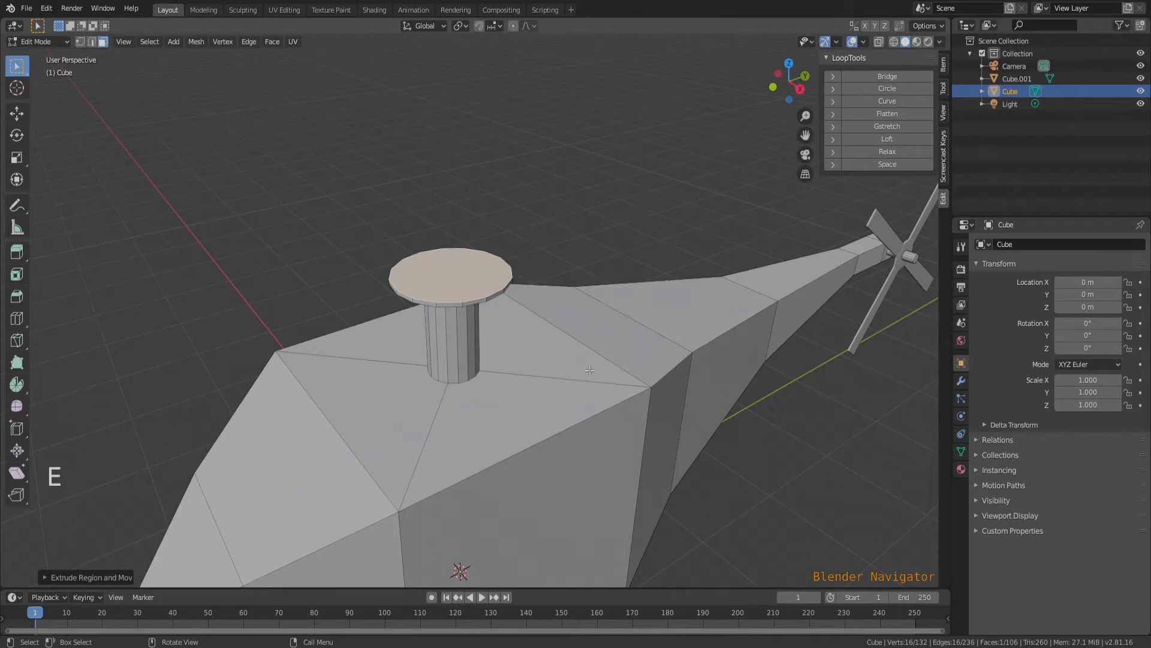
key("s")
left_click(597, 375)
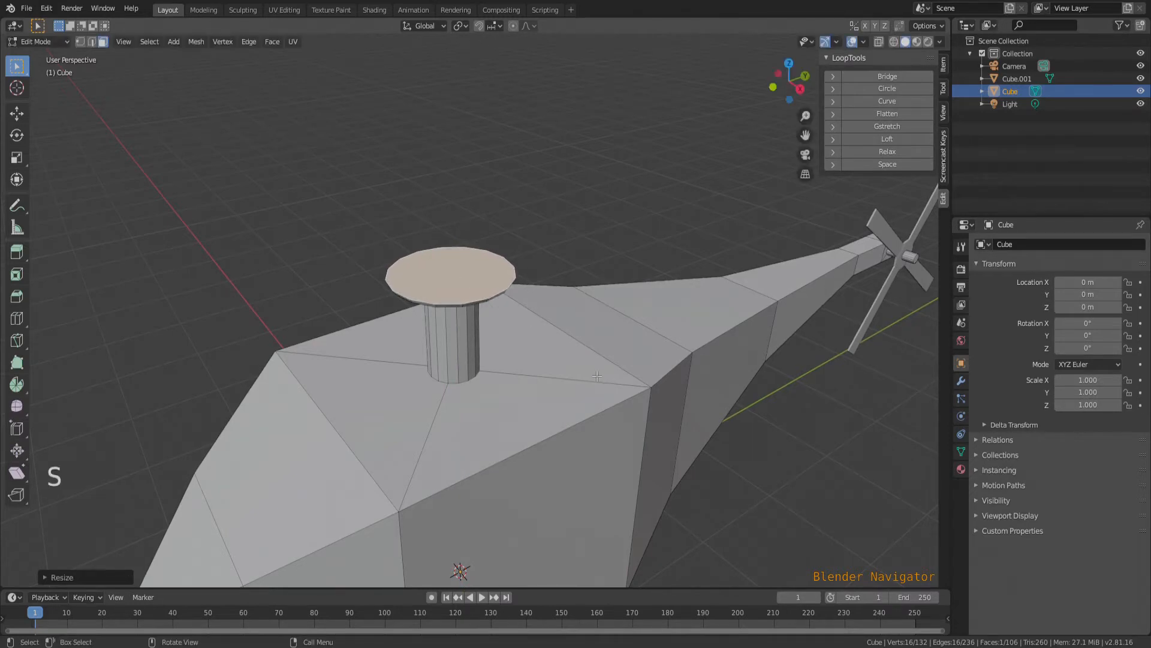
key("e")
left_click(597, 366)
key("e")
left_click(597, 364)
key("s")
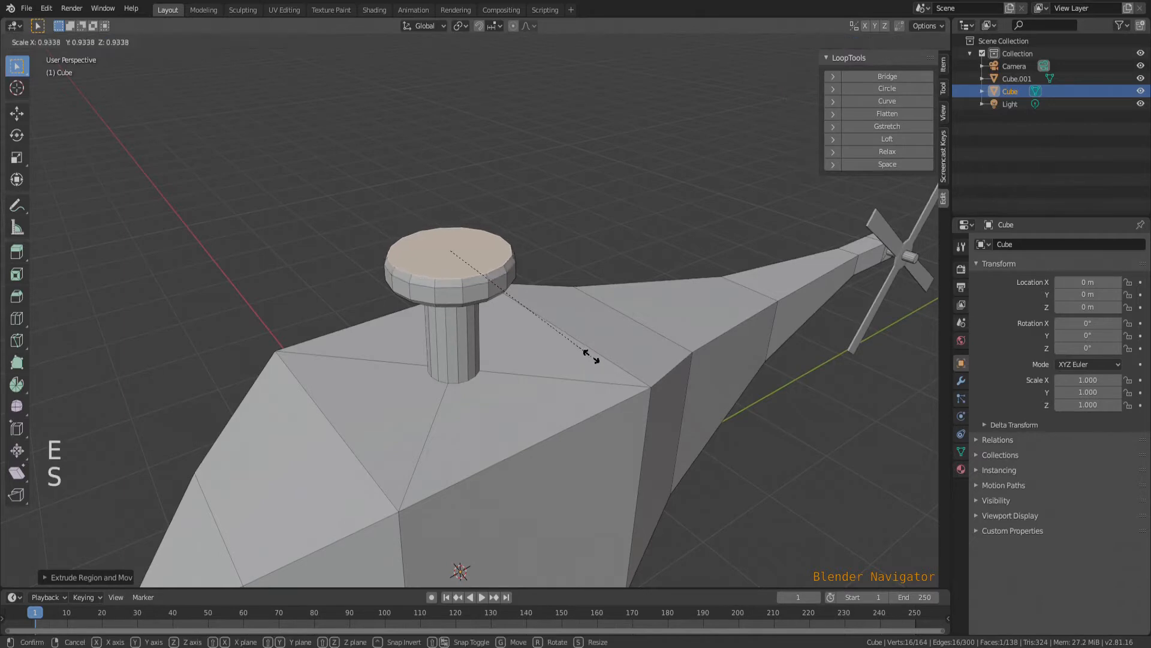
left_click(585, 353)
Step: Duplicate the four roof faces around the mast and raise the copy about 0.34 m along Z
scroll(609, 230, "down", 4)
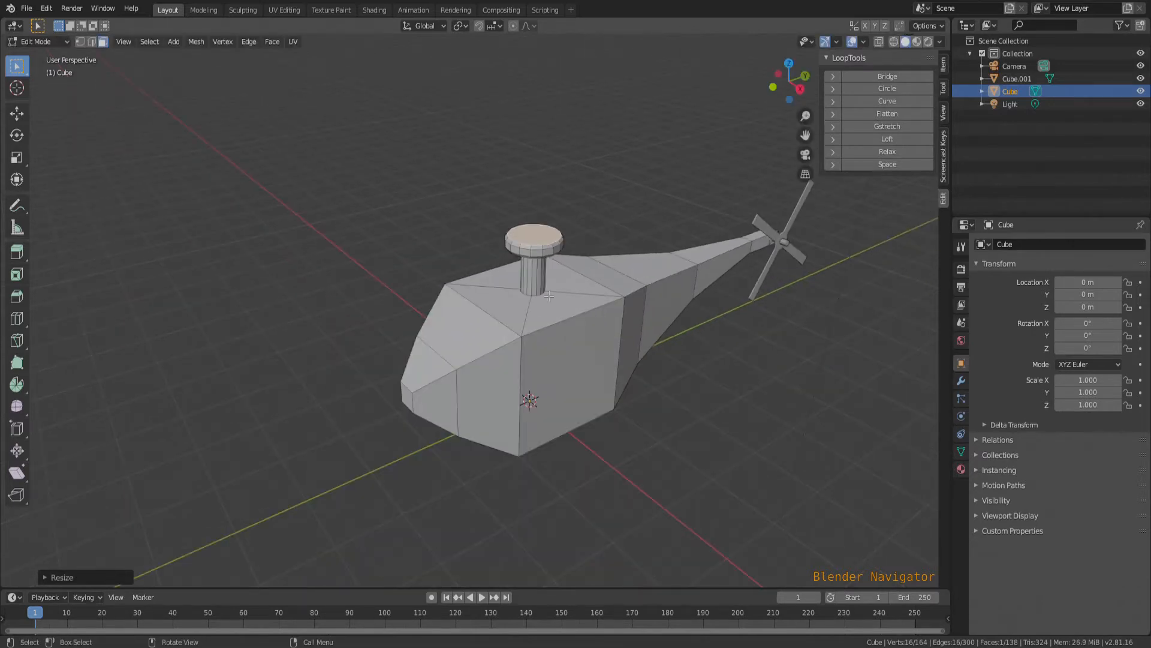
scroll(549, 295, "up", 4)
left_click(502, 326)
left_click(569, 319, "shift")
left_click(583, 273, "shift")
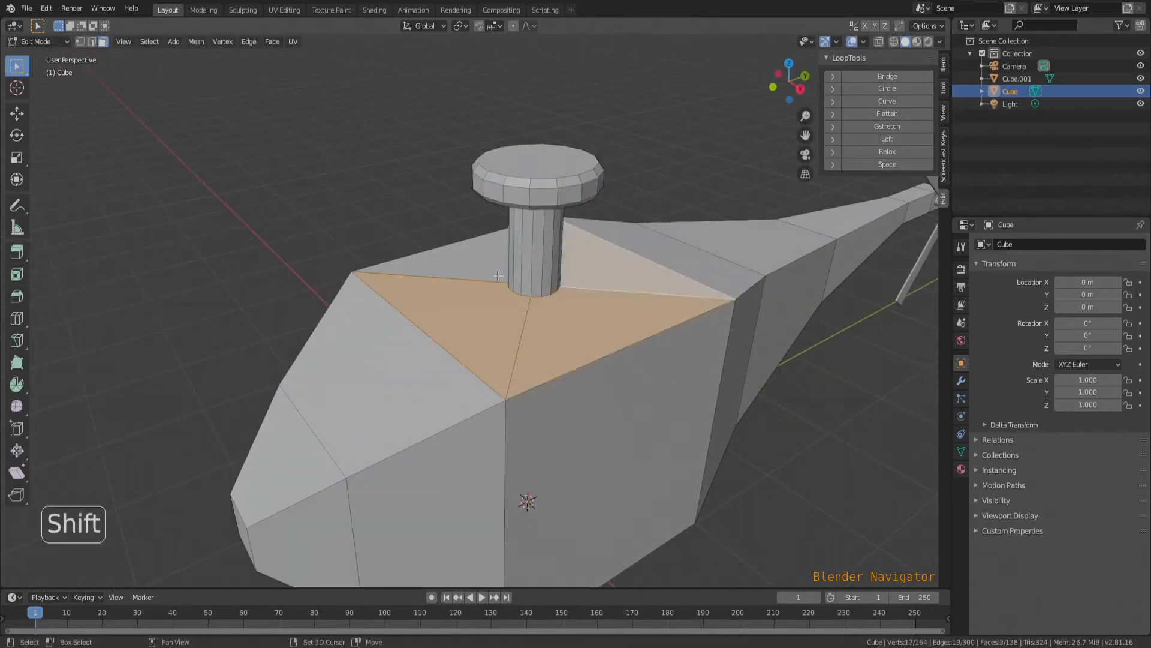
left_click(624, 264, "shift")
key("shift+d")
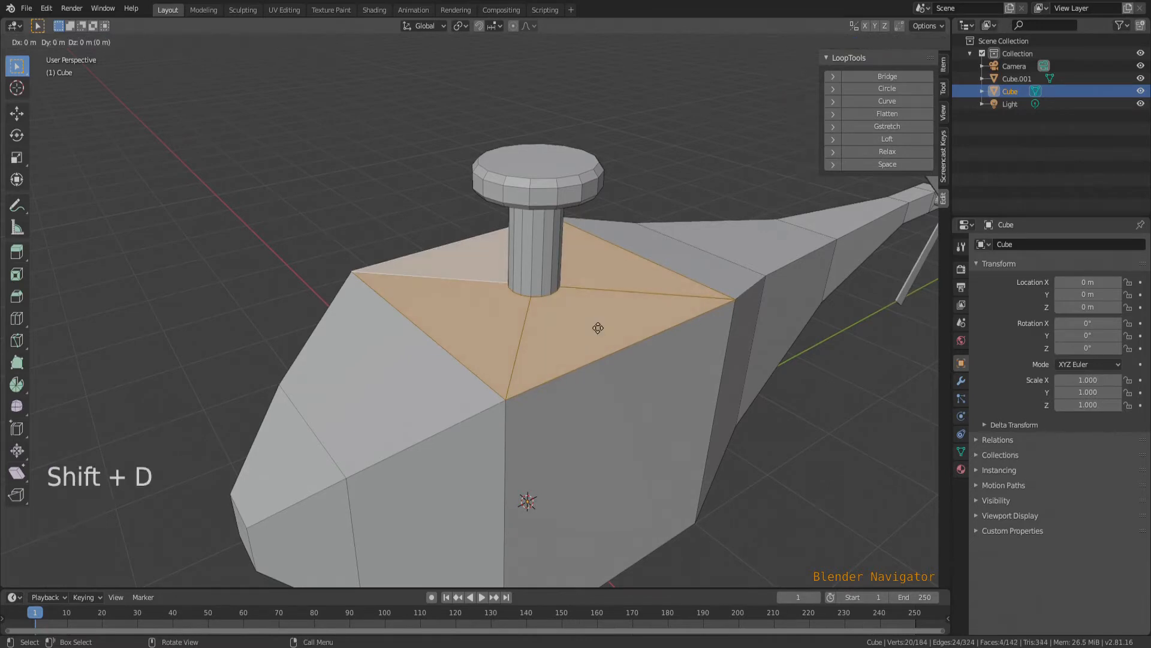
key("z")
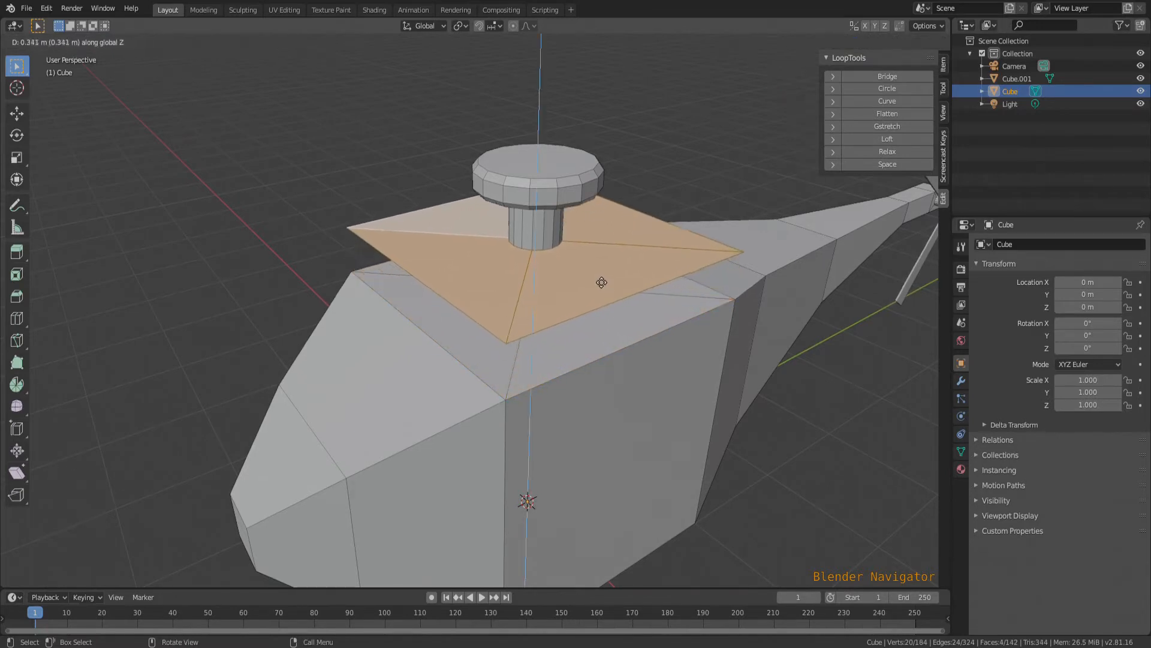
left_click(601, 281)
Step: Scale the duplicated faces to about 0.3 and extrude them upward about 0.05 m into a square collar around the mast
key("s")
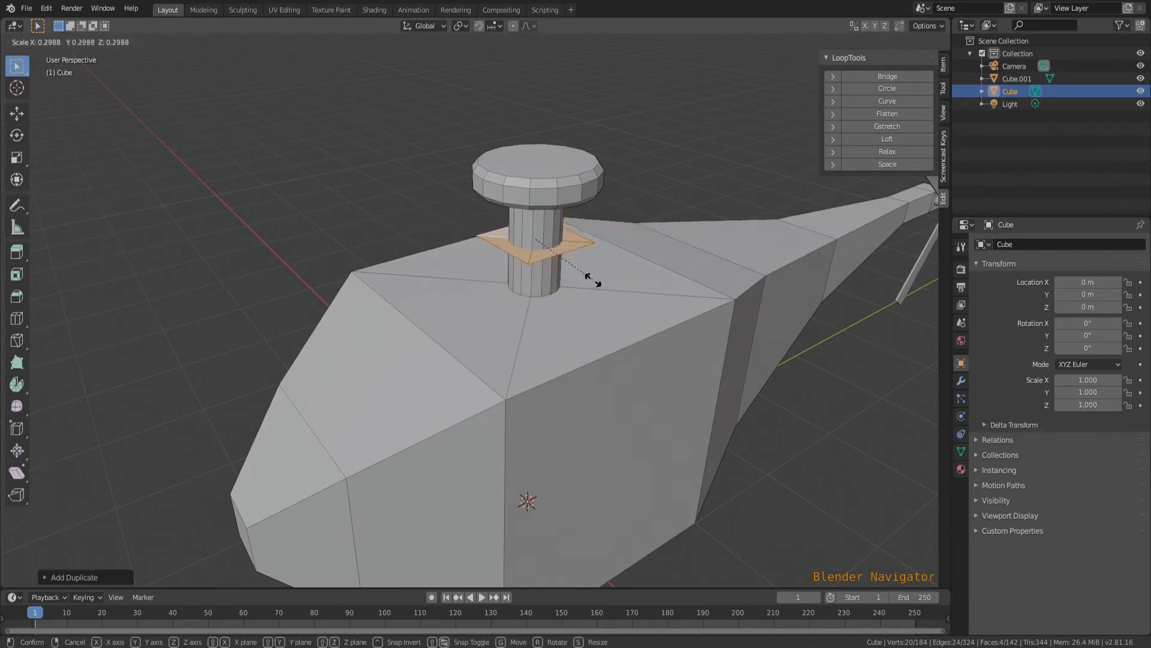
left_click(597, 284)
key("e")
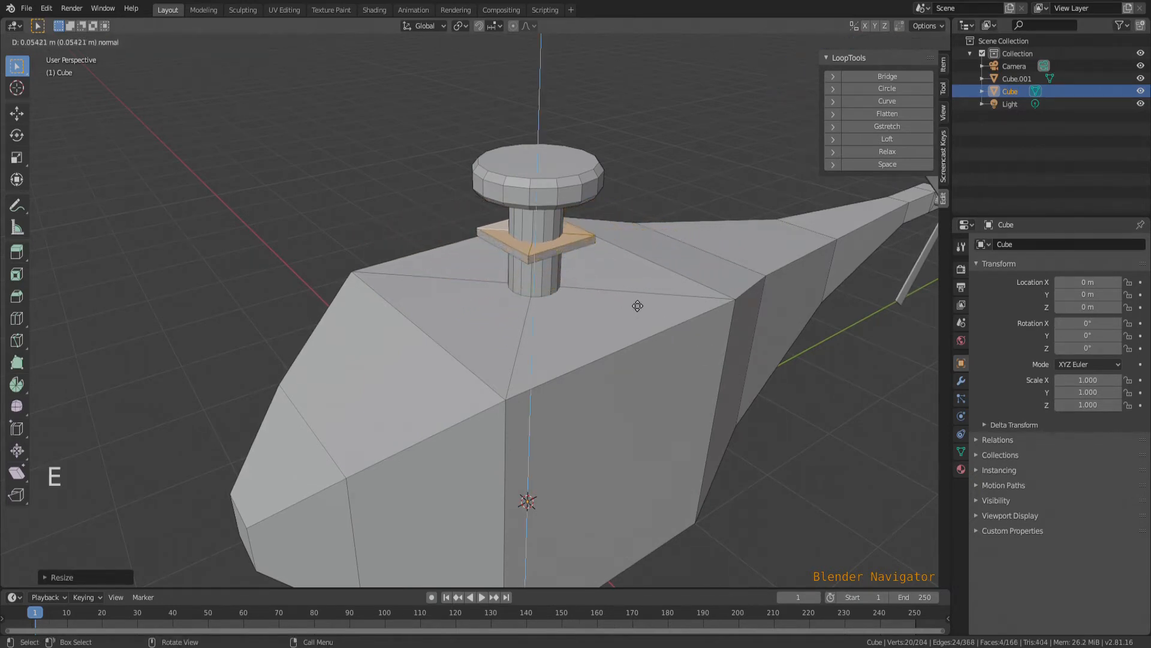
left_click(637, 305)
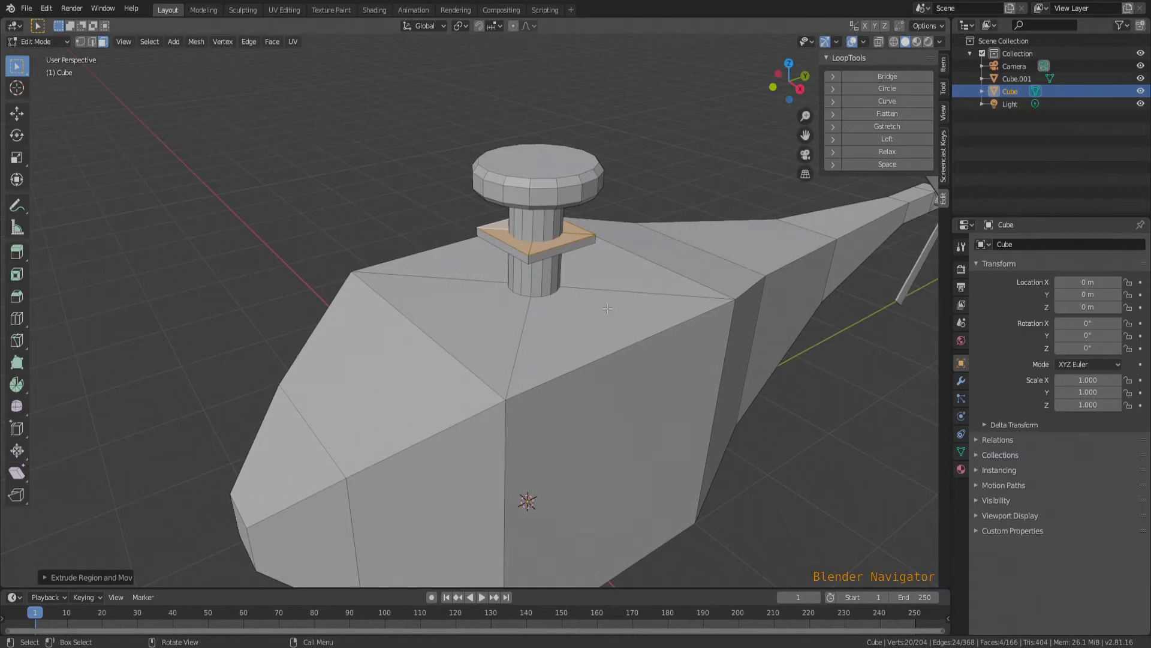
Step: Extrude the collar's four side faces individually outward by about 0.2 and scale the end faces together to about 0.7
left_click(564, 252, "alt")
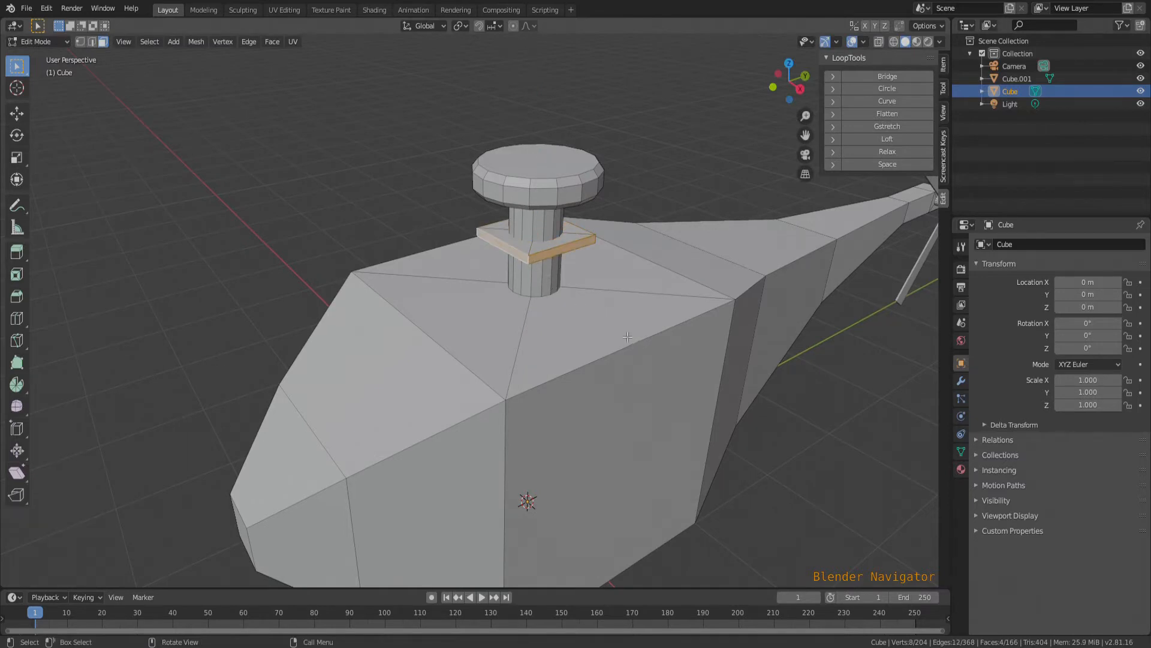
key("alt+e")
left_click(667, 327)
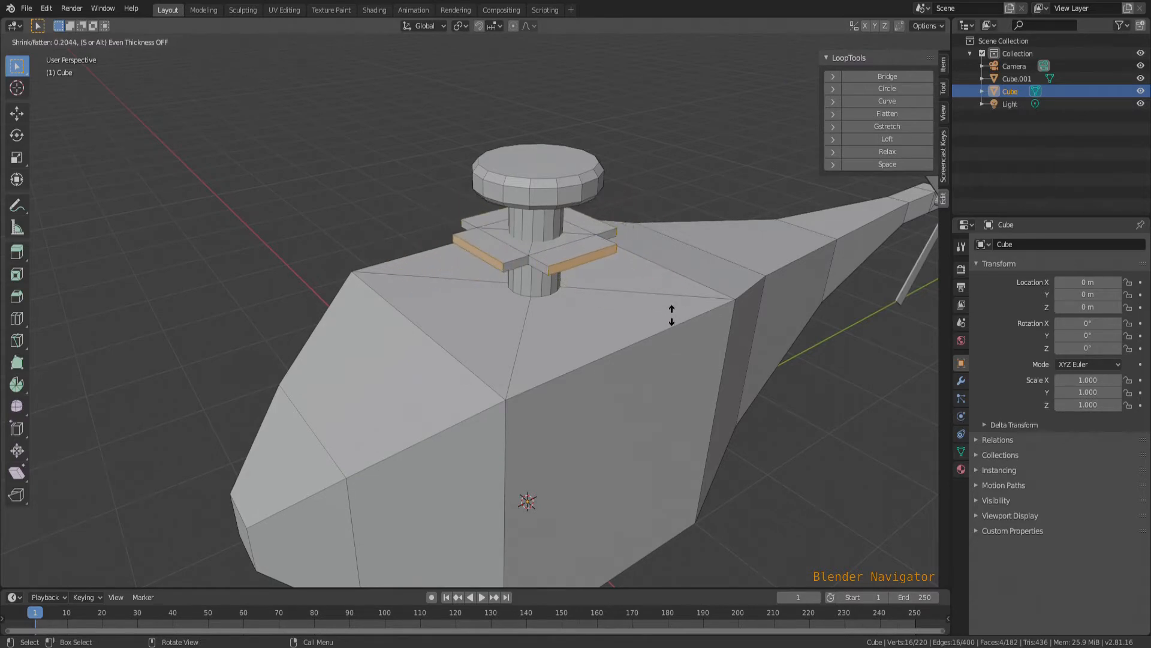
left_click(673, 314)
key("s")
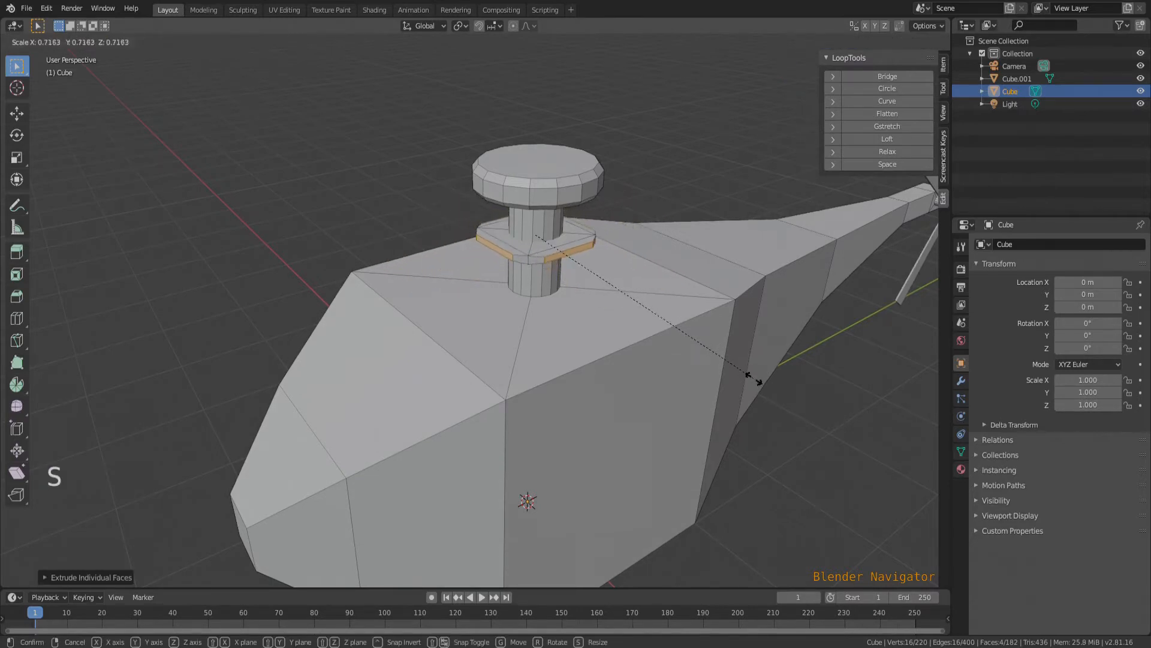
left_click(768, 386)
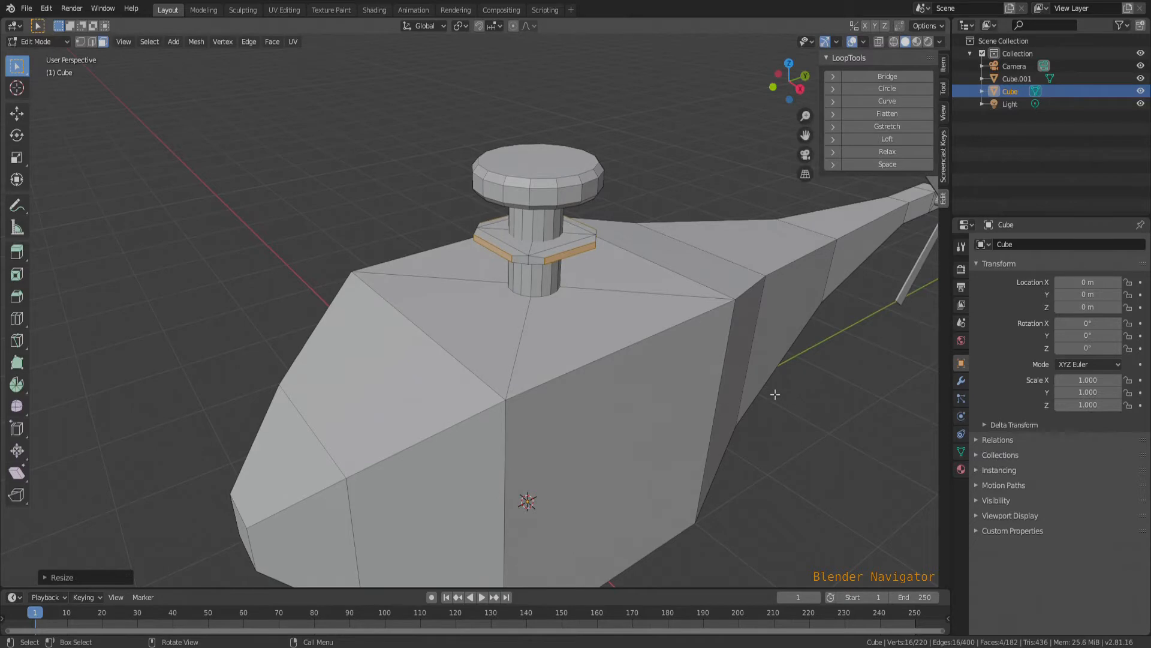
key("e")
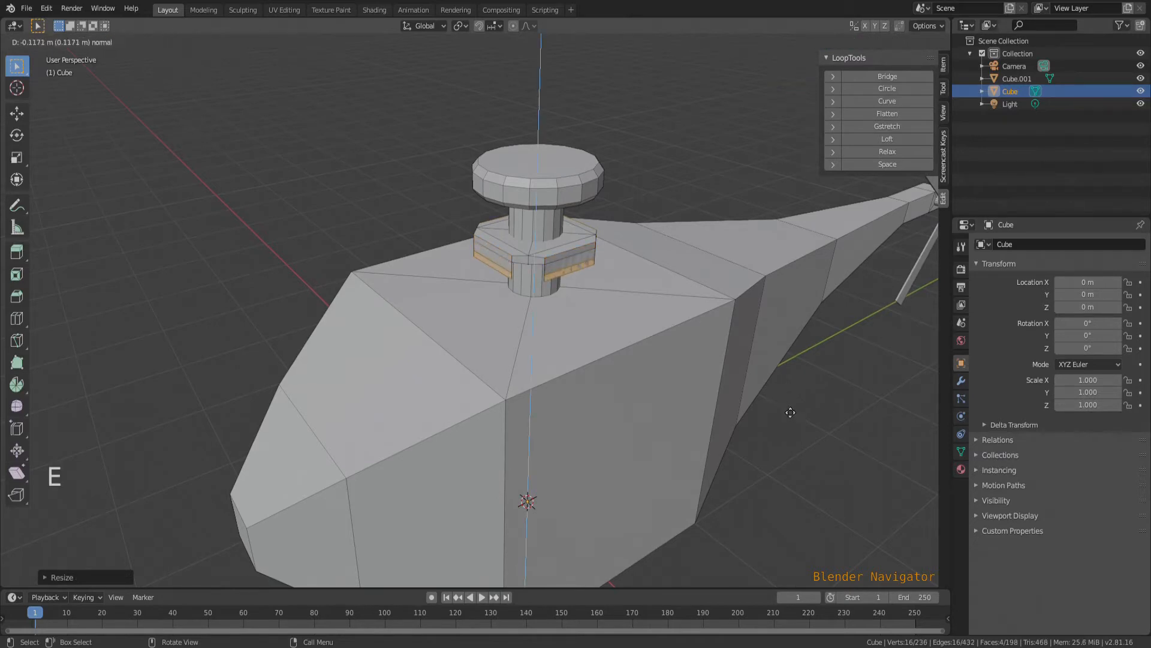
left_click(790, 412)
key("s")
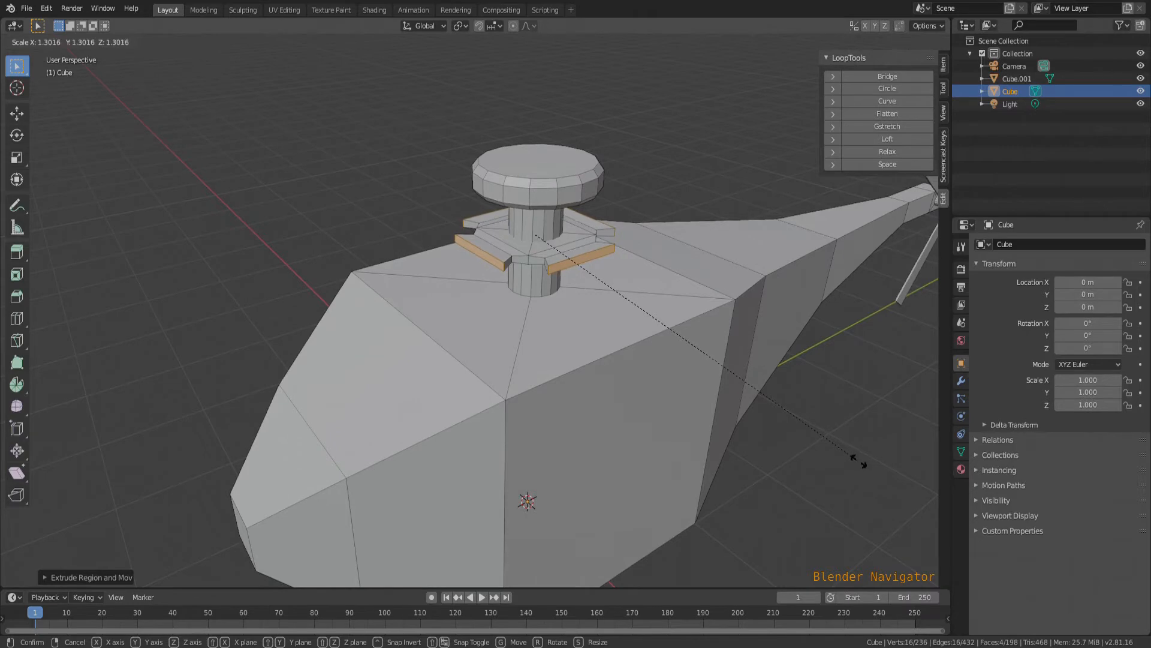
right_click(863, 466)
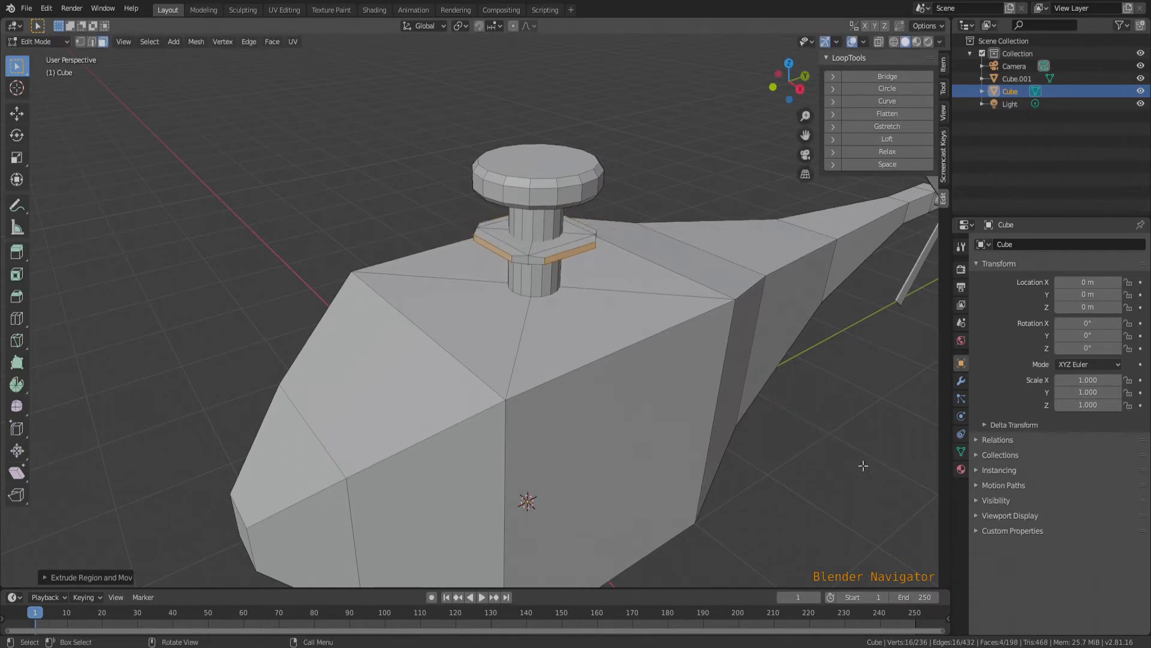
key("ctrl+z")
Step: Undo the last scaling of the collar's four end faces and rescale them together to about 0.8
key("ctrl+z")
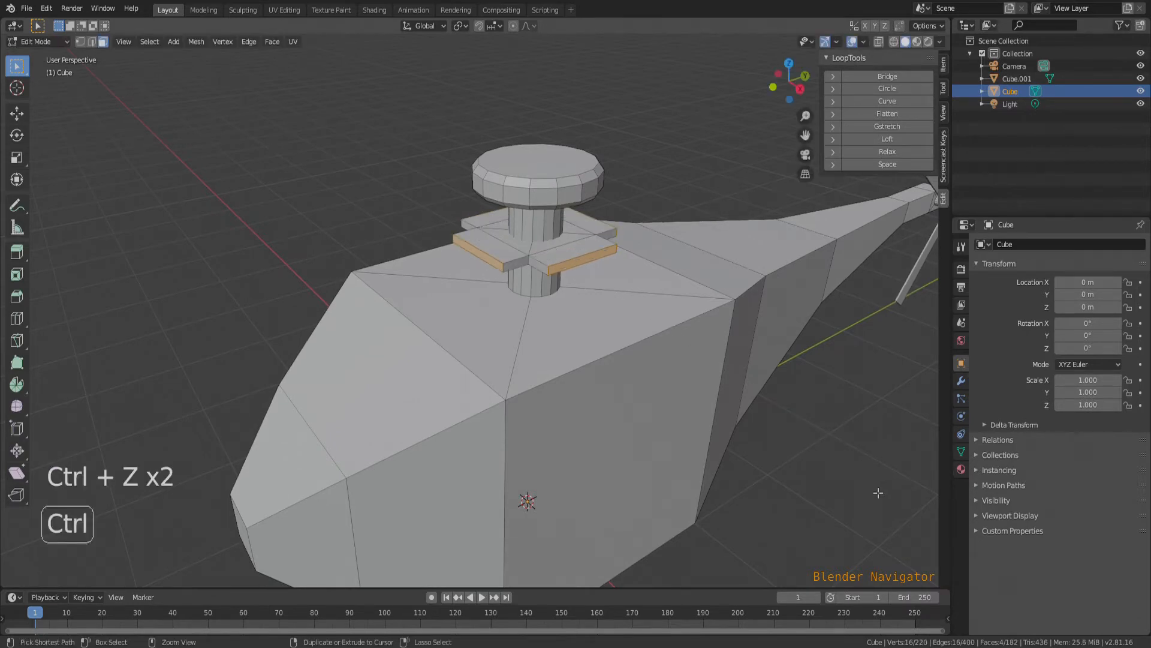
key("s")
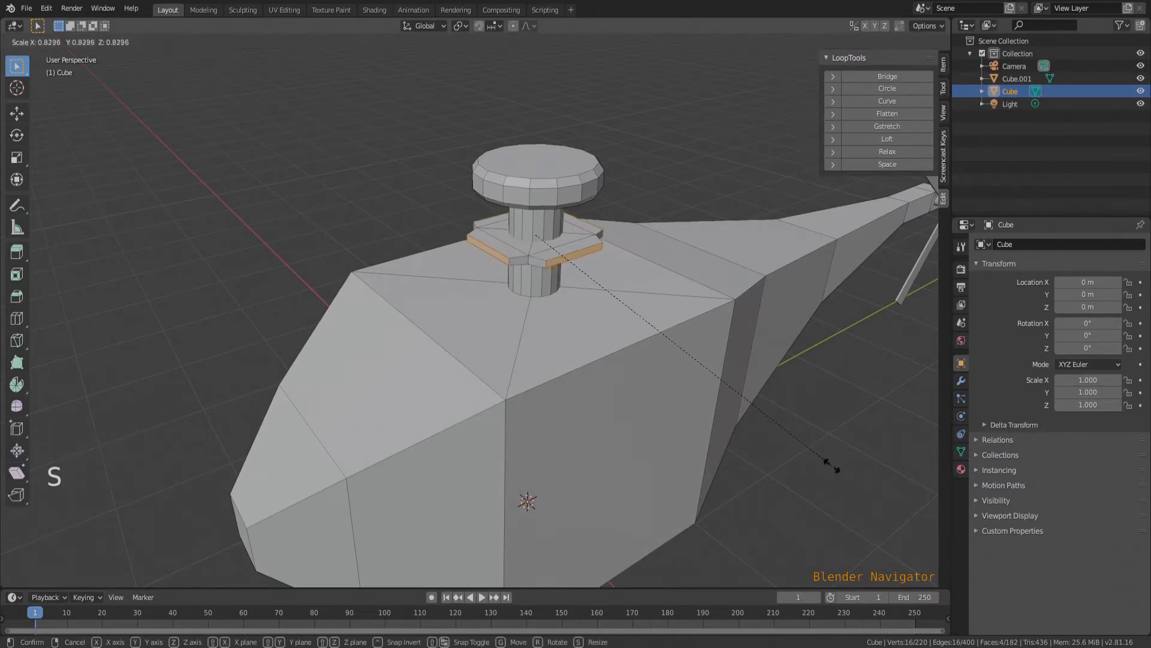
left_click(833, 466)
Step: Extrude the collar's four end faces individually outward by about 0.16 to form short blade roots
key("alt+e")
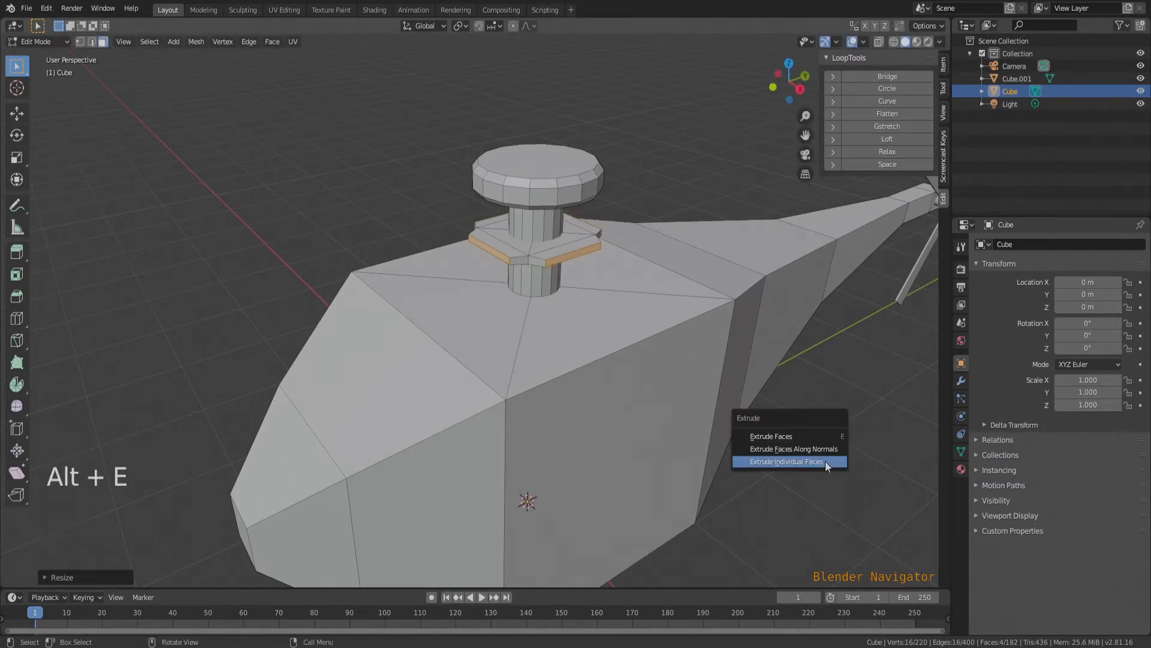
left_click(826, 460)
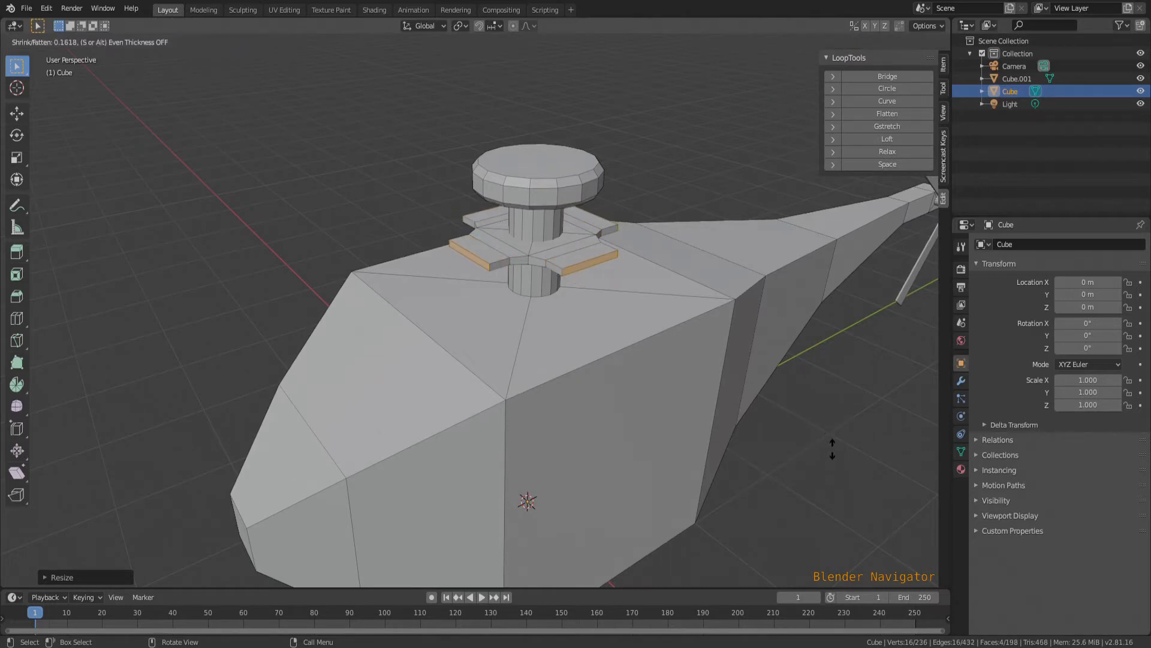
left_click(837, 452)
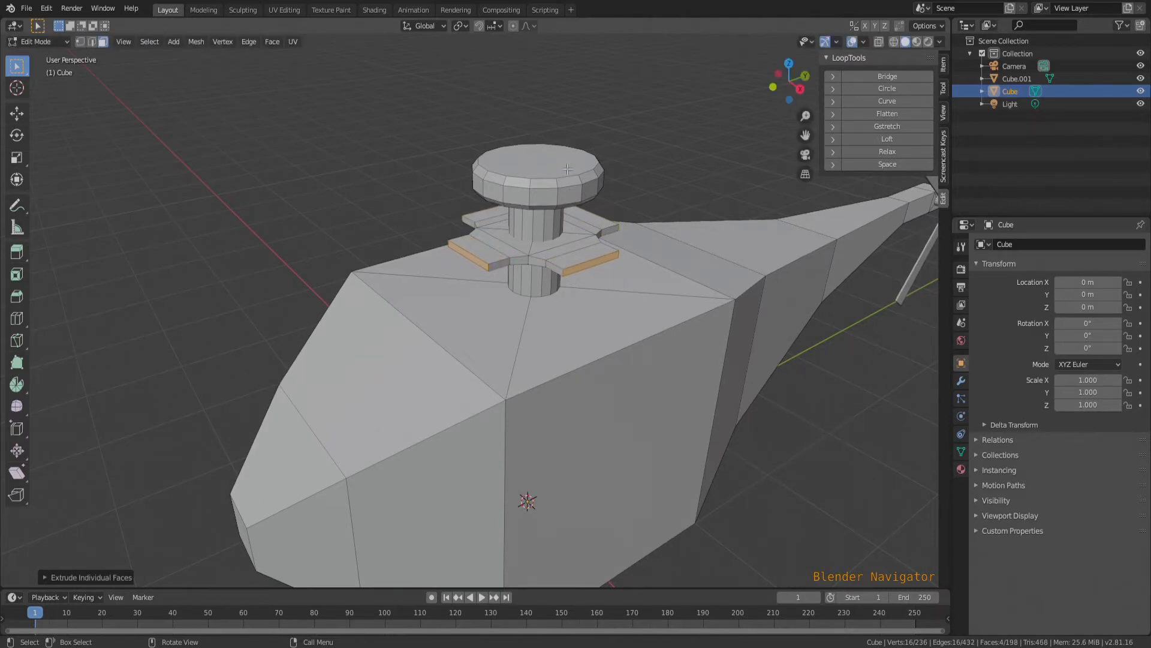
scroll(568, 170, "down", 4)
scroll(614, 236, "up", 3)
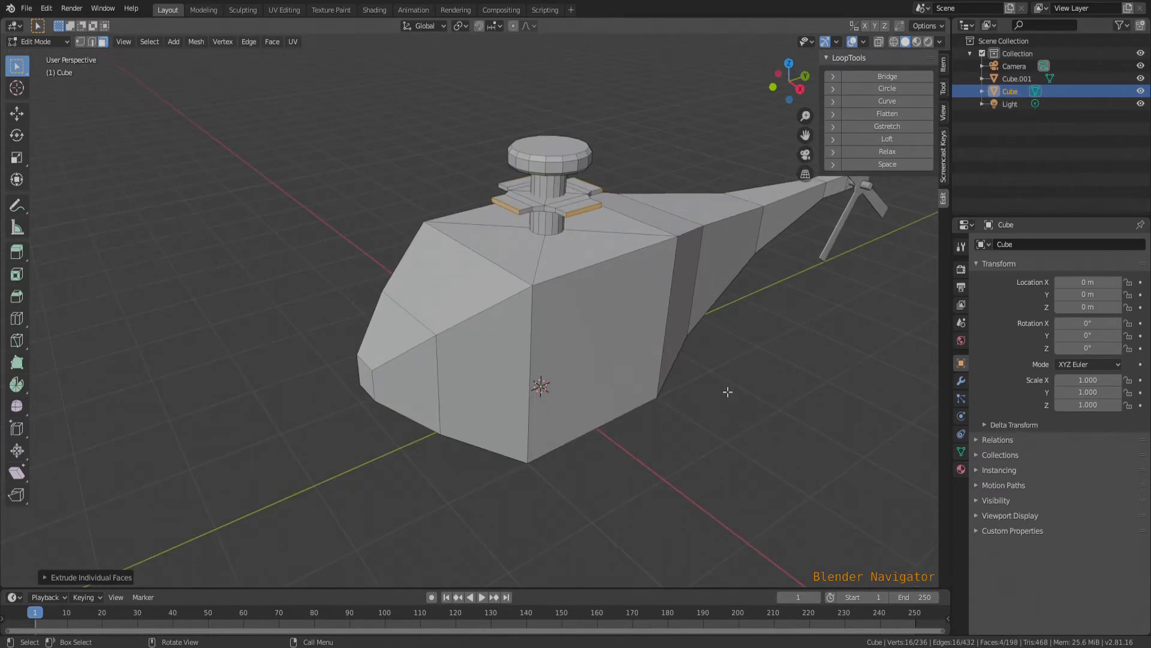
key("e")
right_click(719, 359)
key("ctrl+z")
Step: Extrude the four blade root end faces individually far outward into long main rotor blades
key("alt+e")
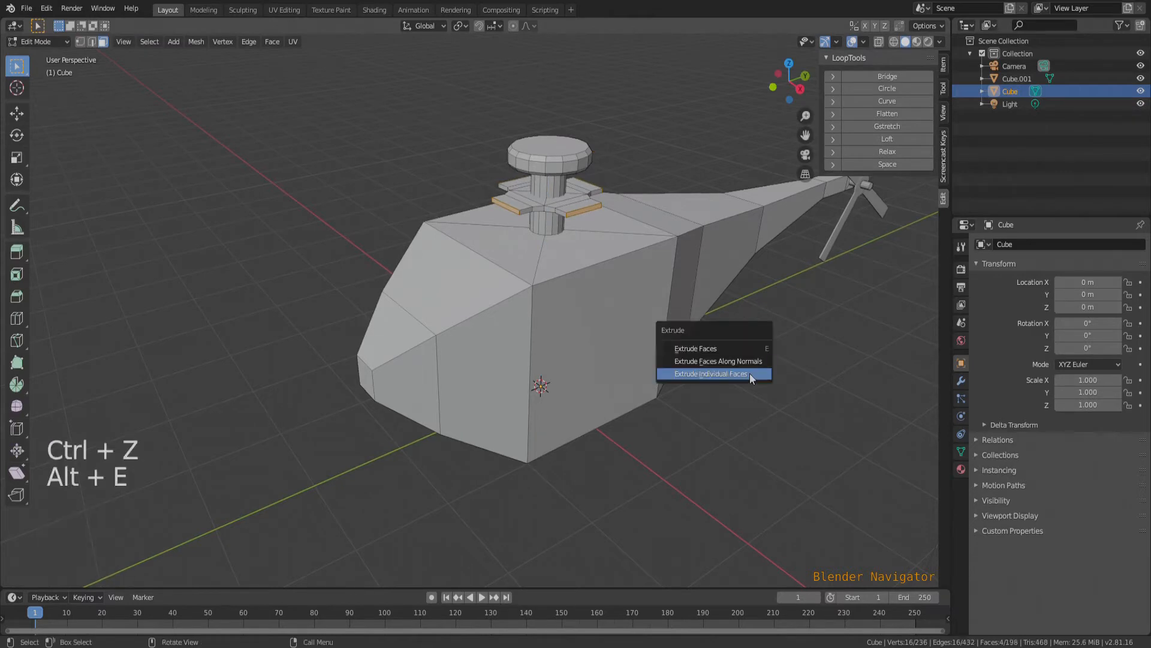
left_click(750, 373)
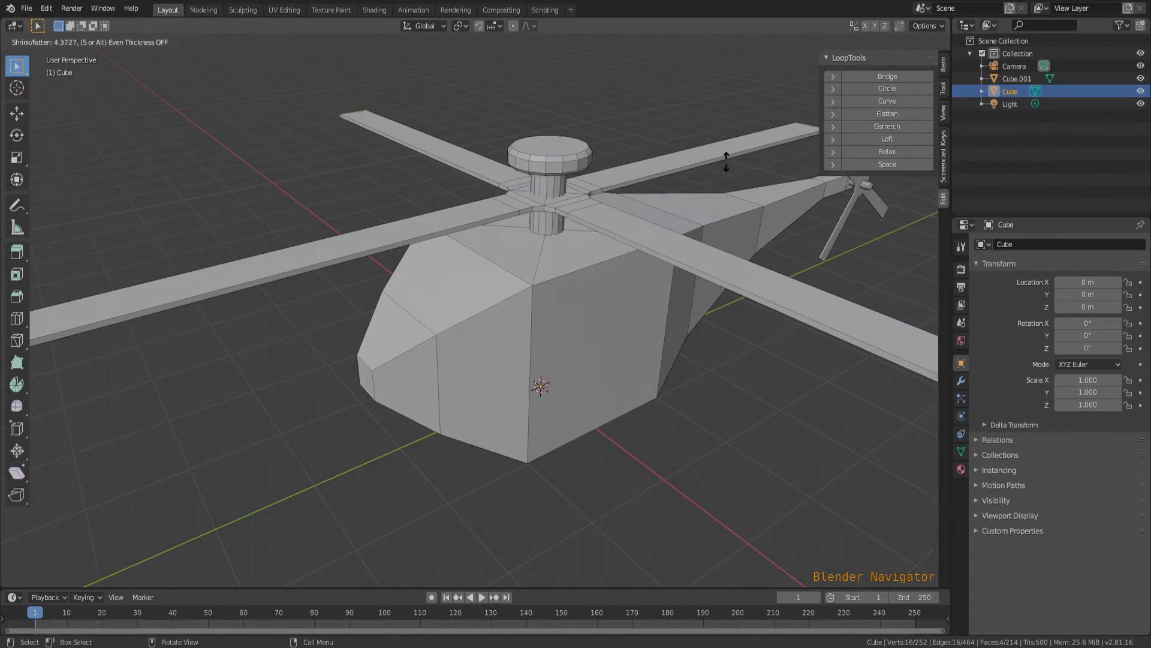
left_click(751, 215)
Step: Scale the four blade tip faces together to about 1.2, lengthening and widening the main rotor blades
scroll(582, 215, "down", 5)
middle_click_drag(682, 284, 623, 273)
middle_click_drag(694, 358, 709, 380)
key("s")
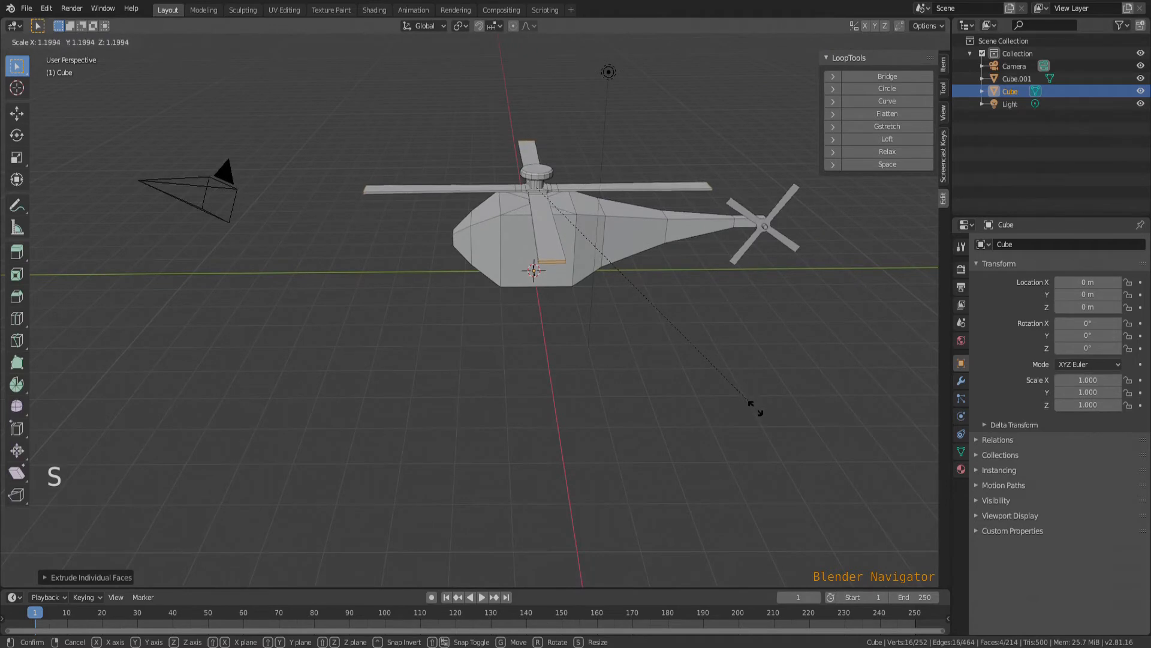
left_click(754, 408)
middle_click_drag(758, 411, 596, 360)
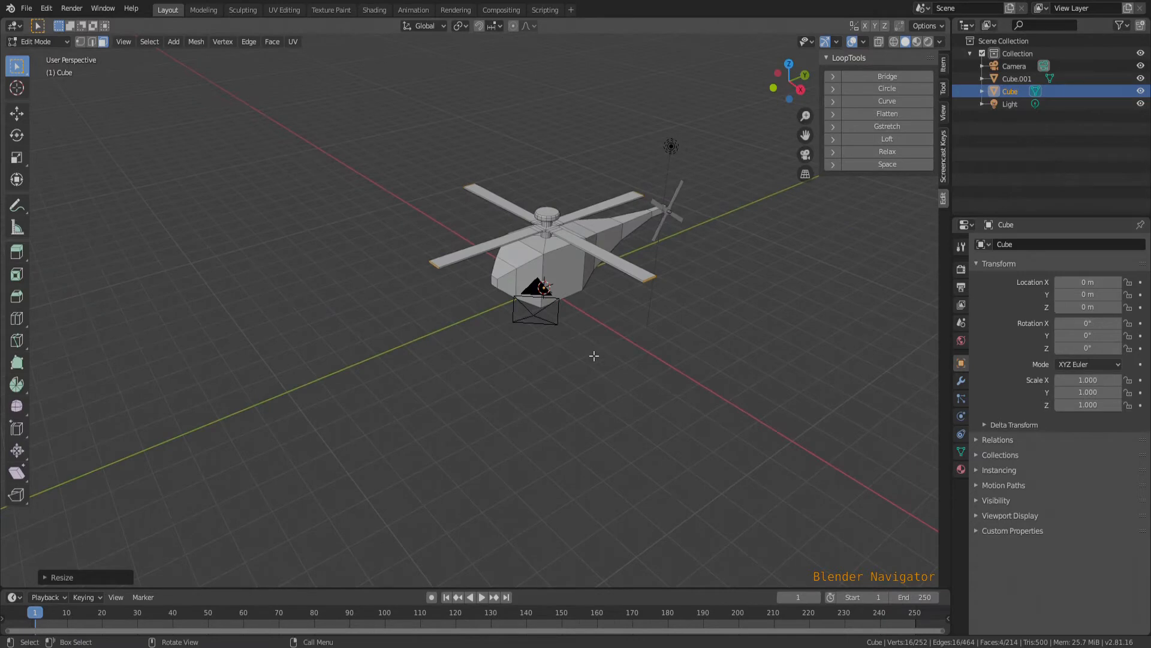
Step: Select all geometry linked to the main rotor blades and separate the selection into its own object
scroll(569, 239, "up", 3)
scroll(564, 271, "up", 2)
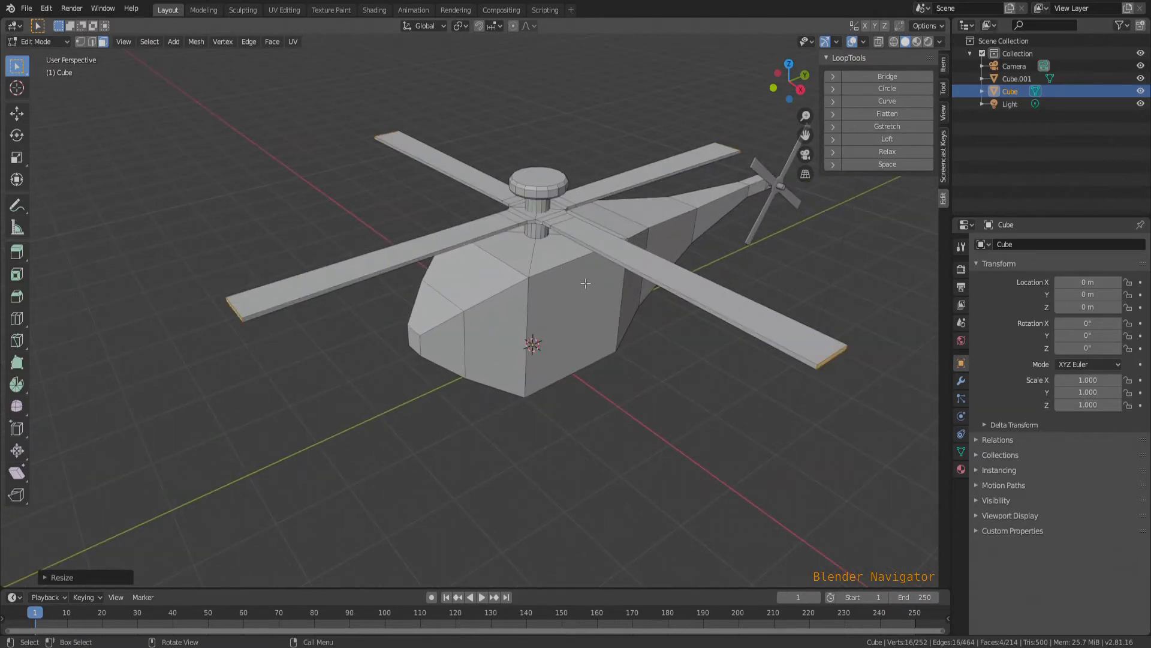
key("ctrl+l")
key("p")
left_click(606, 311)
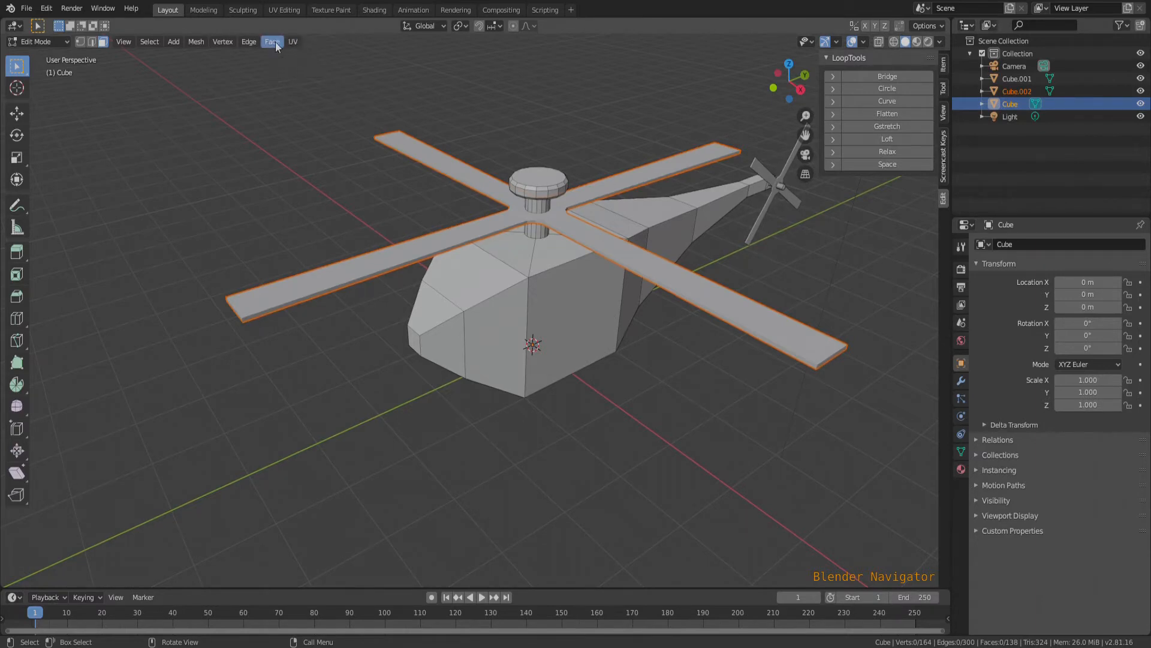
Step: Switch to Object Mode, select only the separated main rotor and set its origin to its geometry
key("Tab")
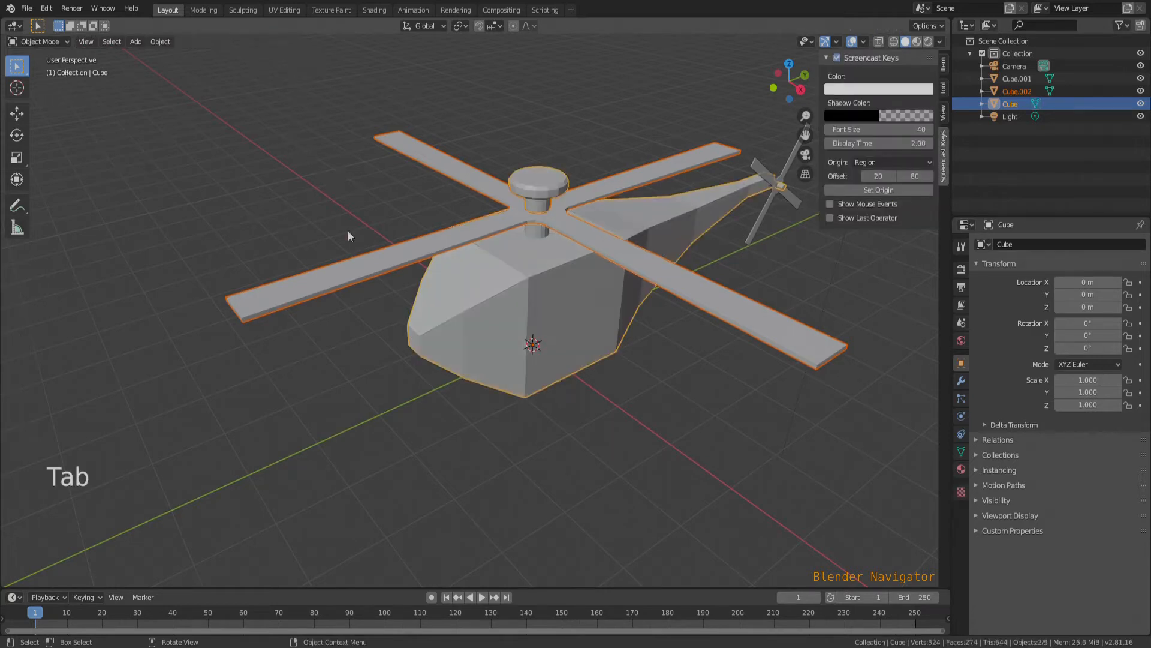
left_click(317, 292)
left_click(163, 41)
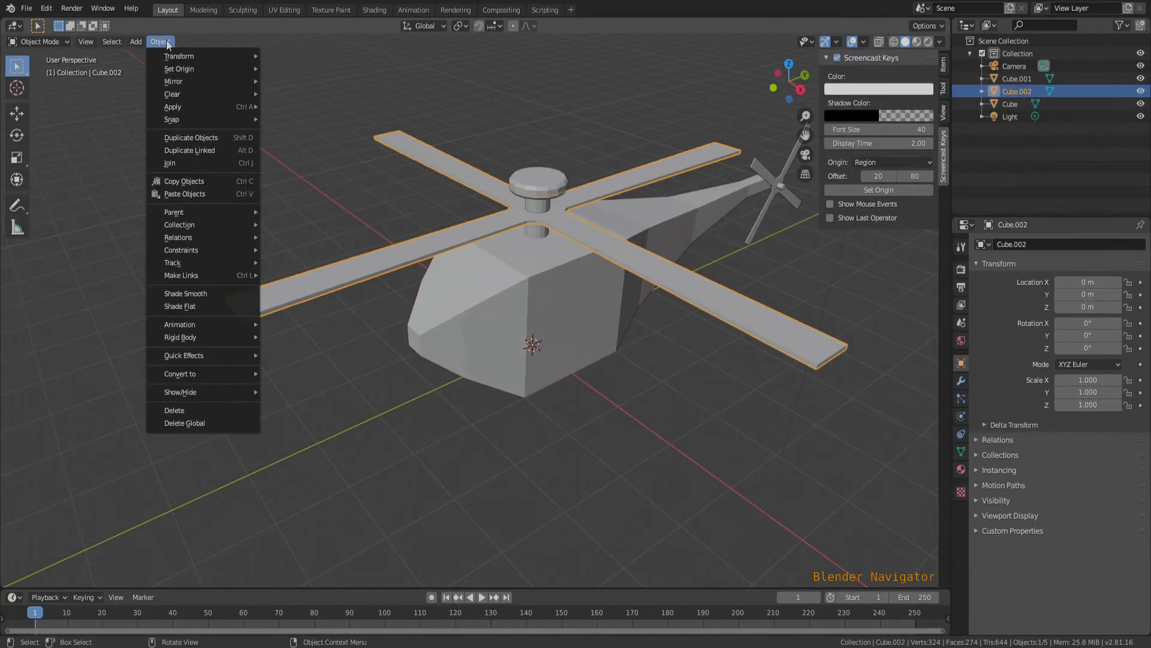
mouse_move(200, 85)
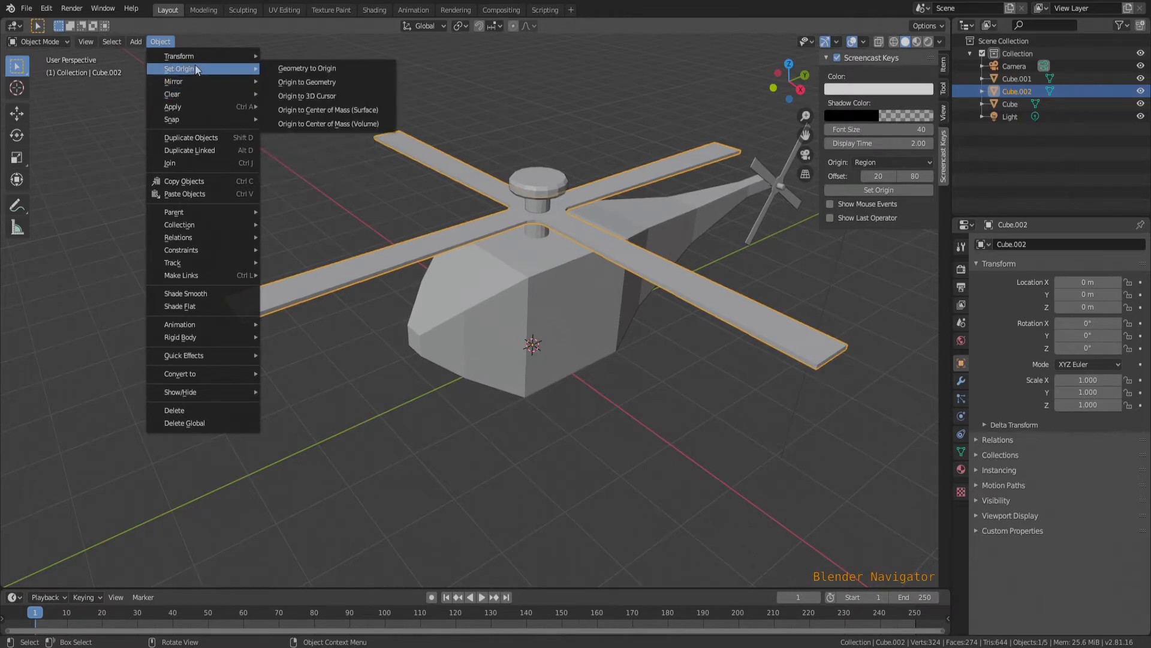
left_click(354, 84)
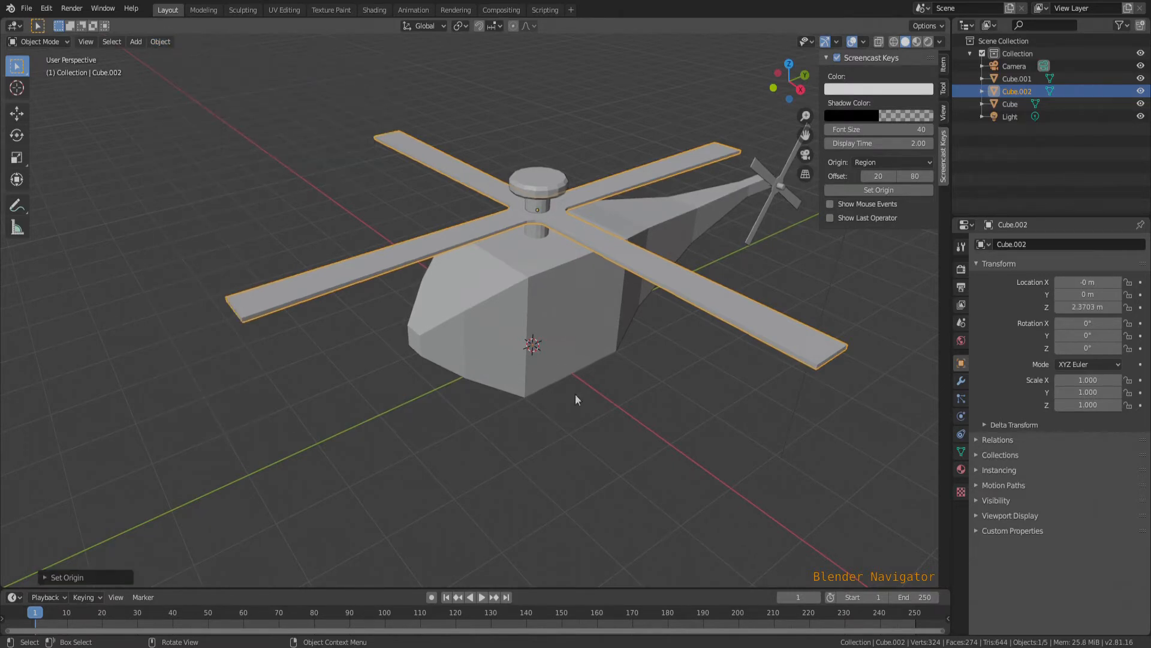
Step: Raise the main rotor along Z to about 2.52 m and rotate it about 33° around the Z axis
key("g")
key("z")
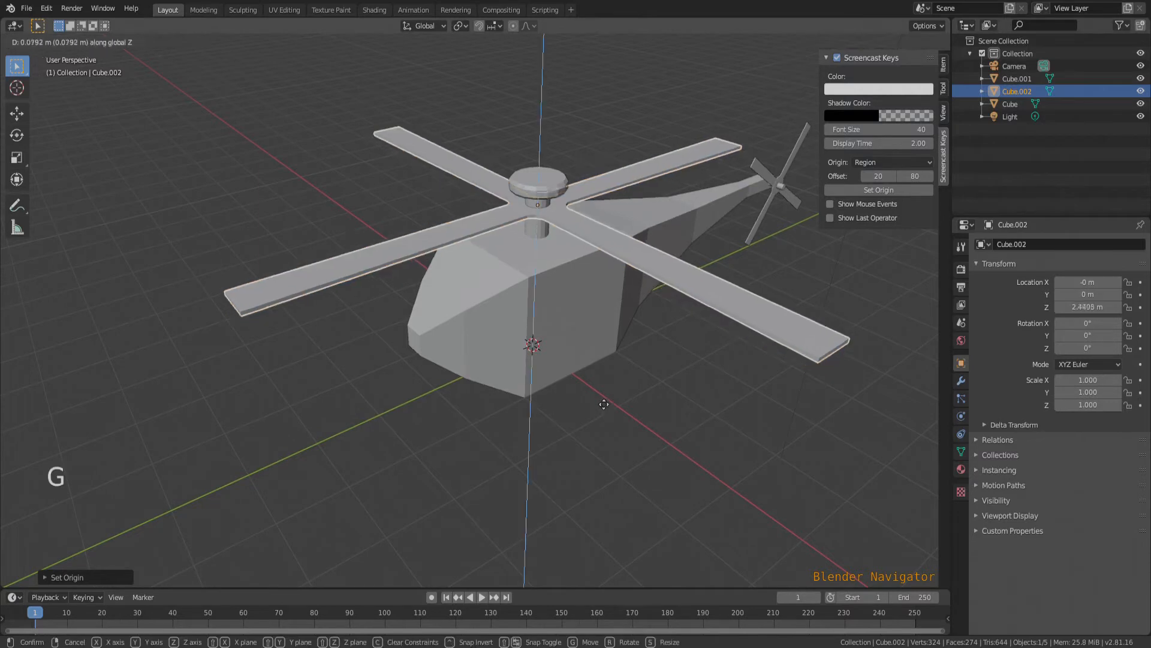
left_click(604, 401)
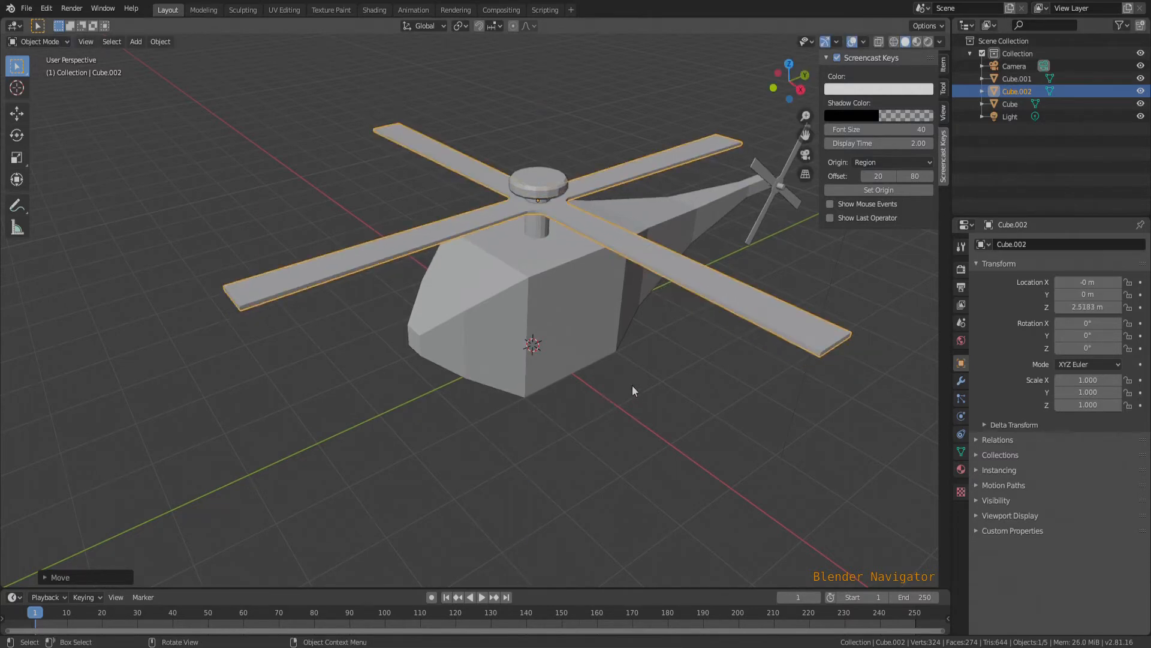
key("r")
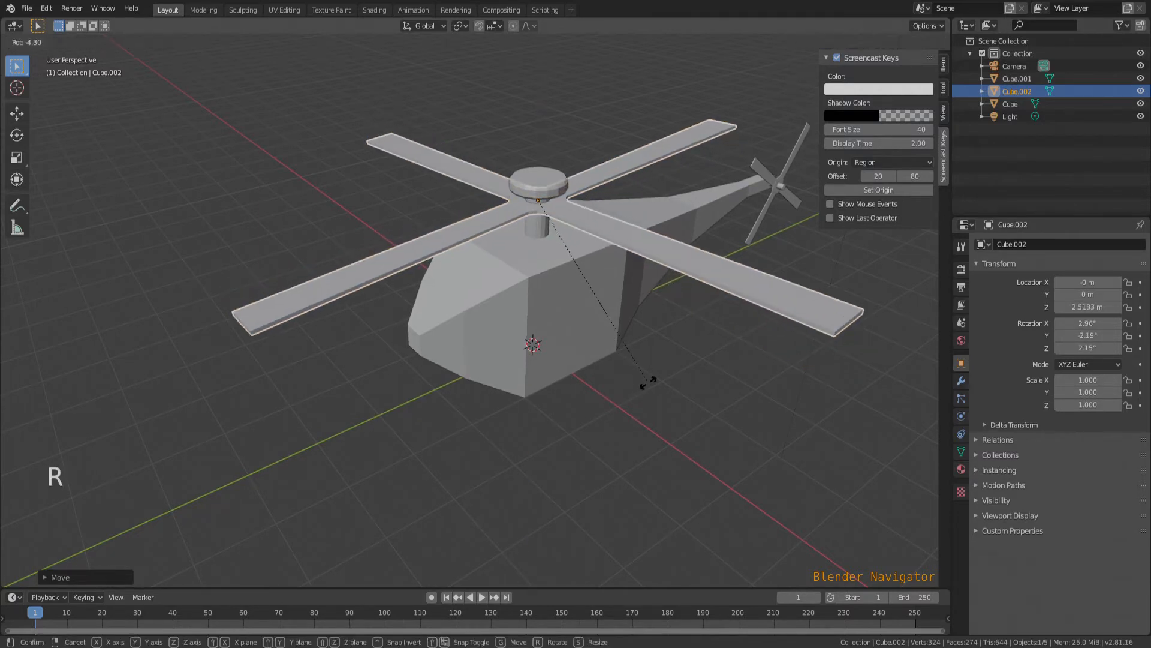
key("z")
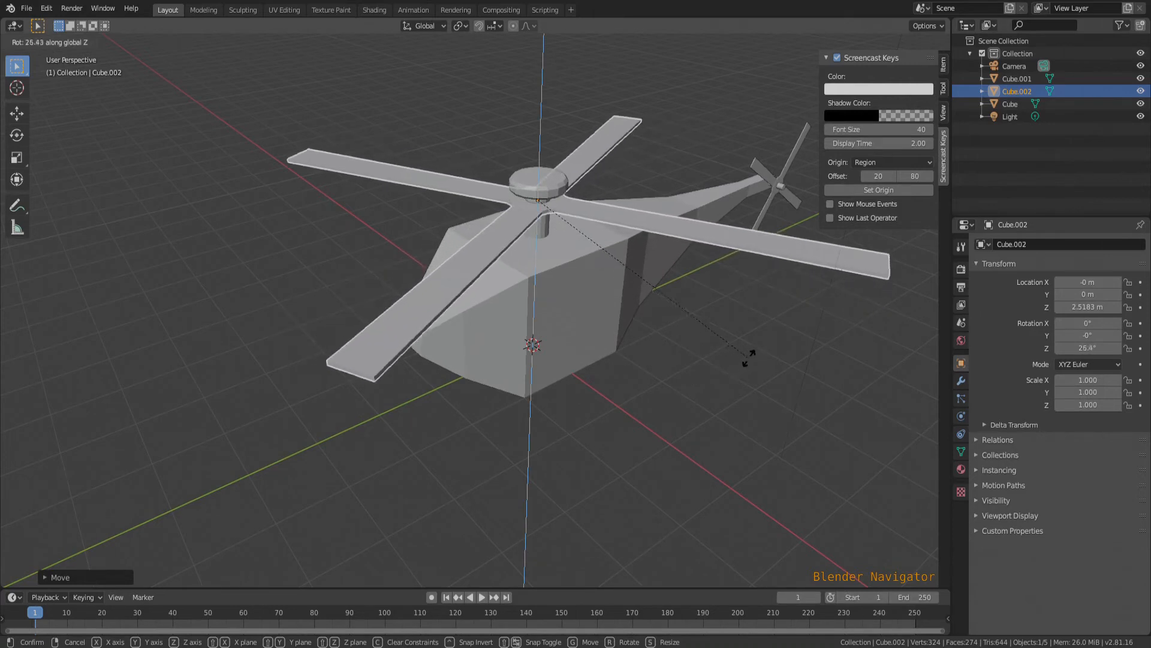
left_click(771, 335)
Step: Deselect the rotor, select the helicopter body and enter Edit Mode on it
scroll(555, 369, "down", 3)
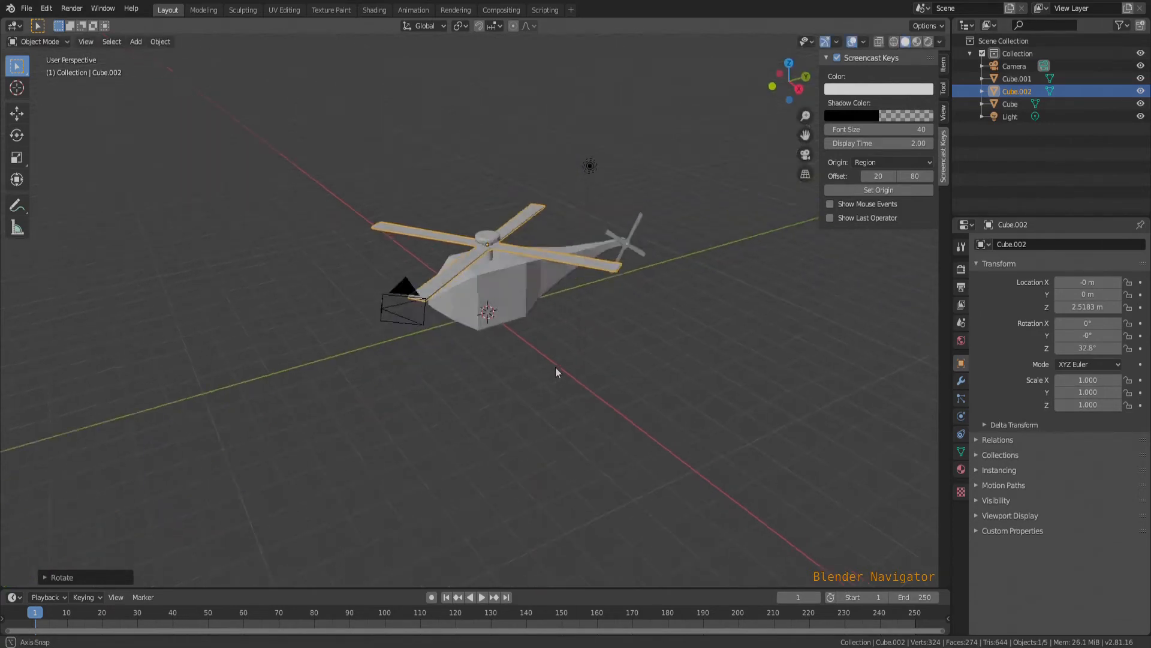
scroll(556, 367, "up", 1)
left_click(525, 388)
scroll(531, 265, "up", 3)
middle_click_drag(594, 400, 546, 368)
scroll(498, 262, "up", 4)
scroll(498, 262, "up", 3)
left_click(597, 332)
key("Tab")
Step: Select the four roof faces around the mast and inset them together by about 0.16
left_click(567, 343)
left_click(591, 326, "shift")
left_click(431, 311, "shift")
left_click(390, 336, "shift")
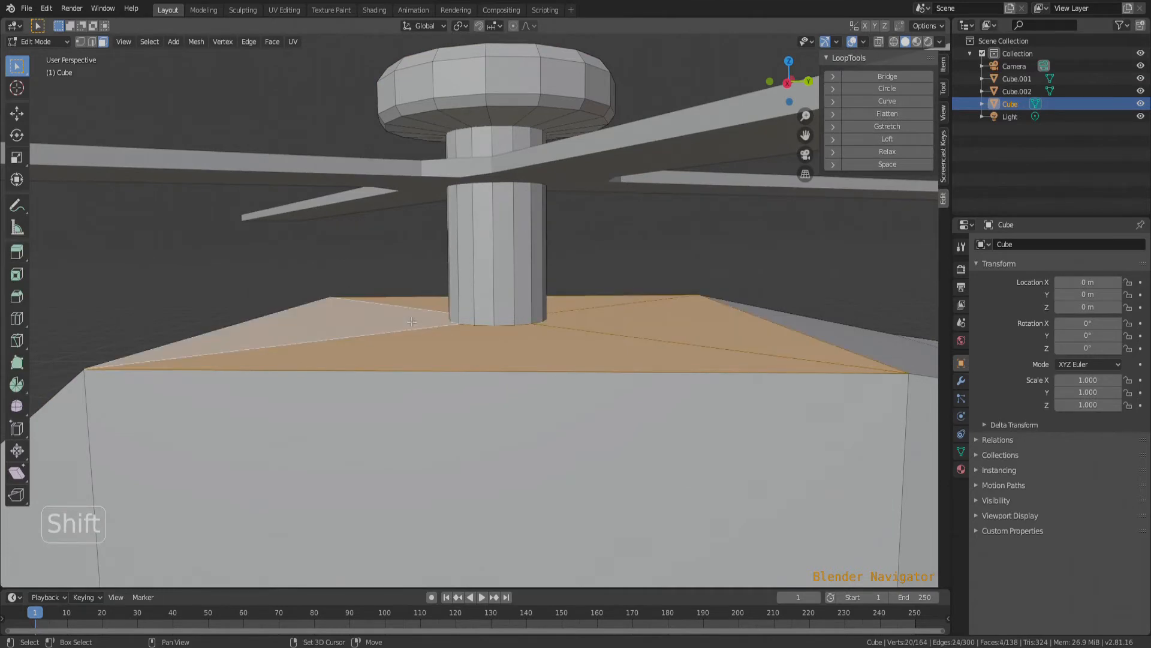
scroll(502, 323, "down", 5)
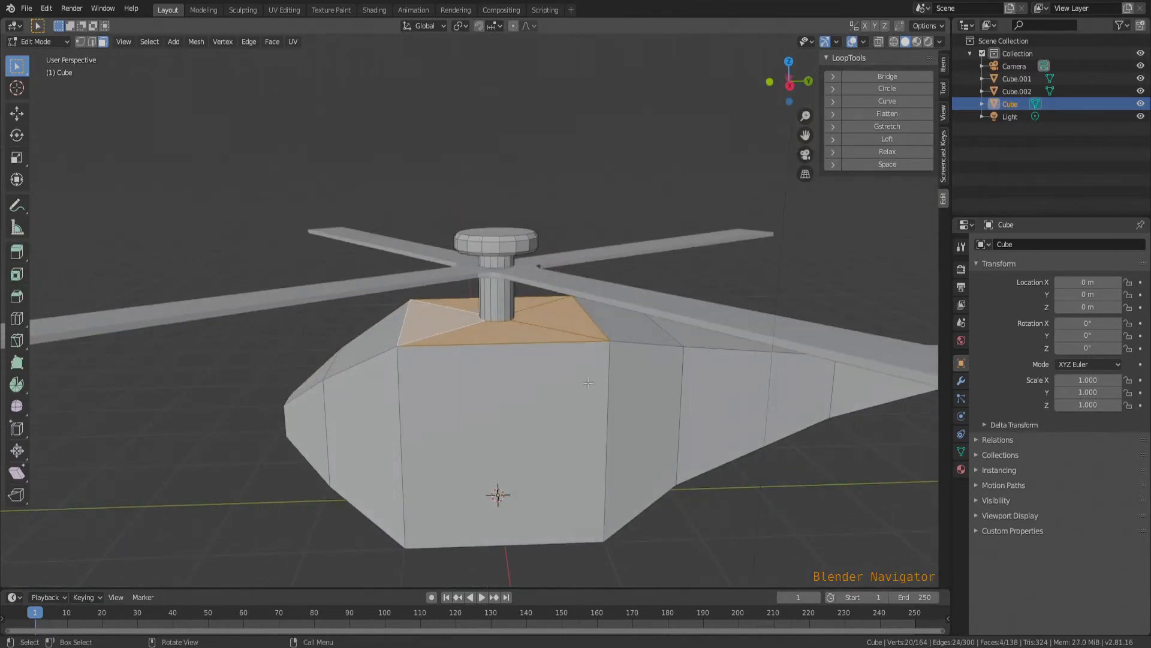
key("i")
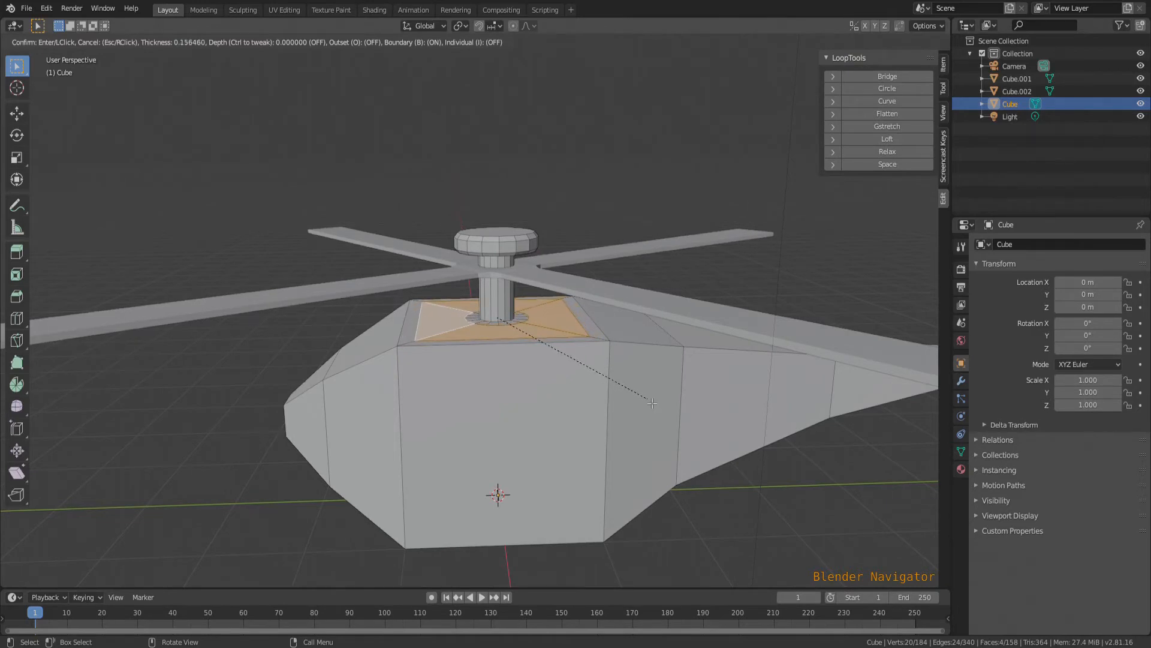
left_click(652, 403)
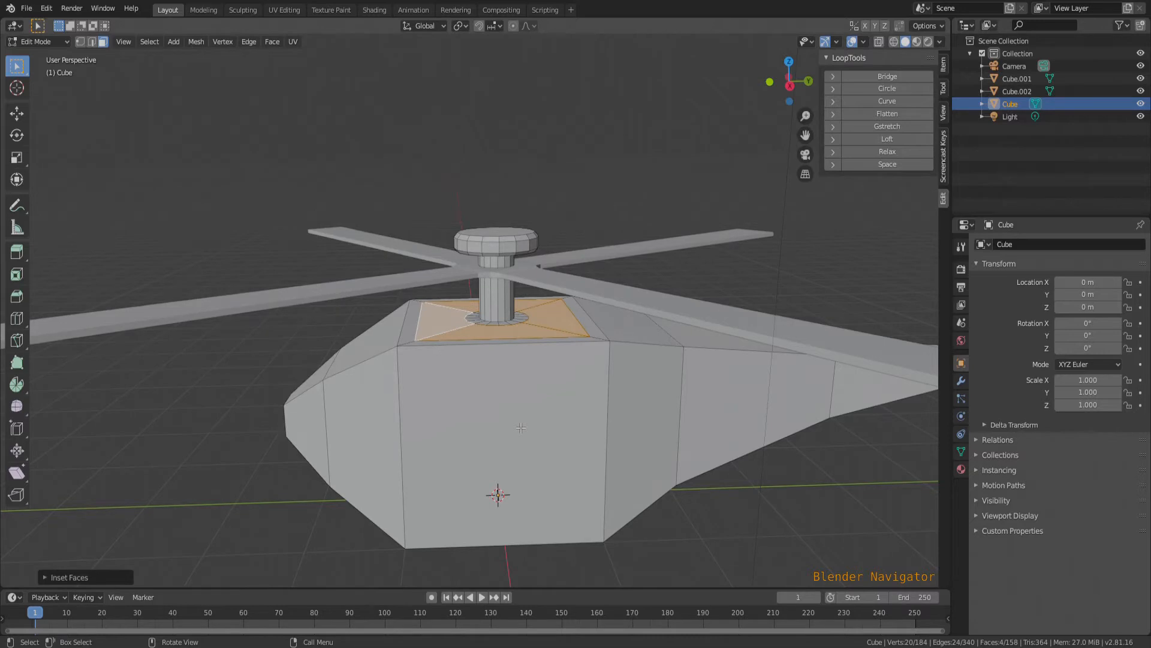
Step: Extrude the inset roof faces upward about 0.17 m and scale them inward to form a tapered mast base
key("e")
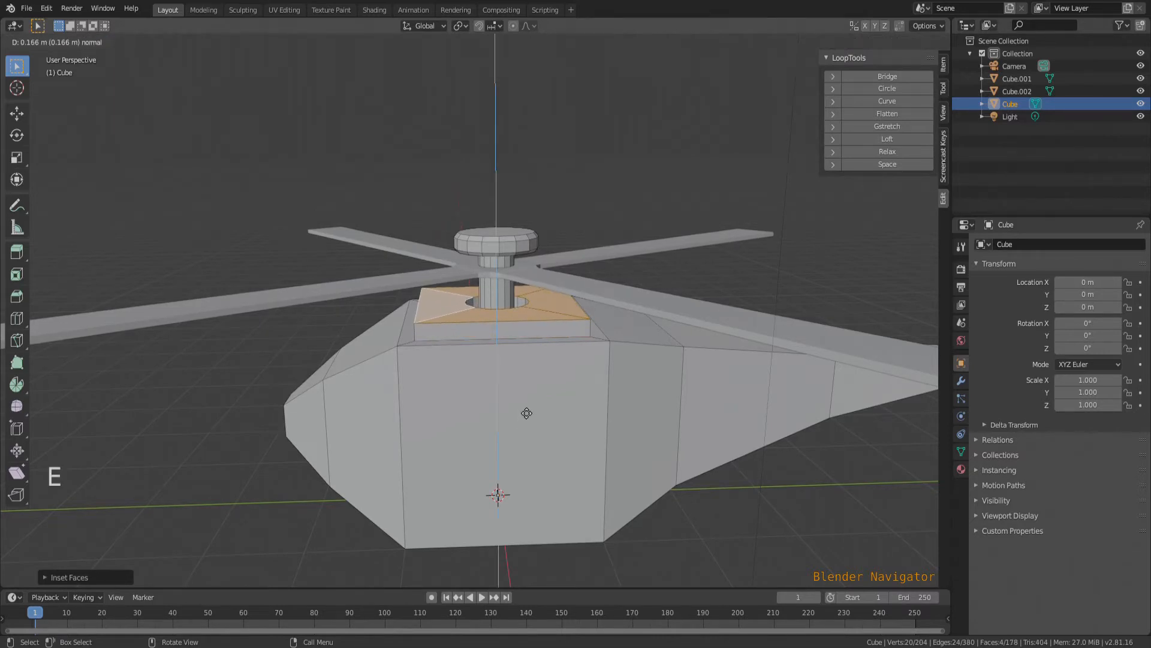
left_click(526, 411)
key("s")
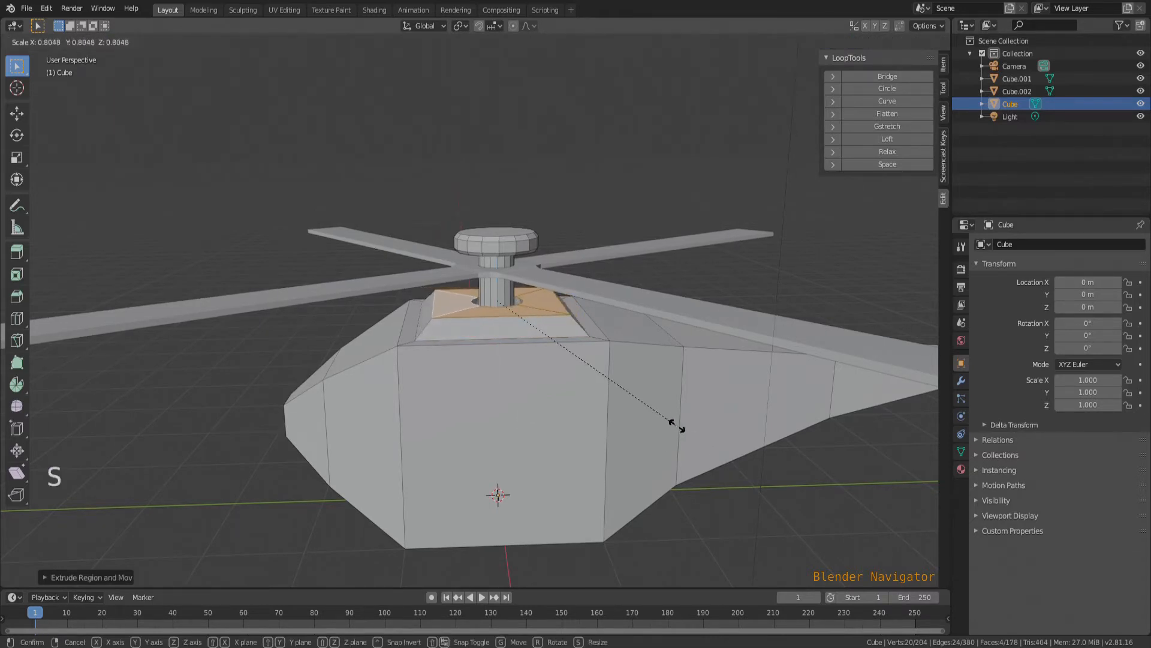
left_click(637, 399)
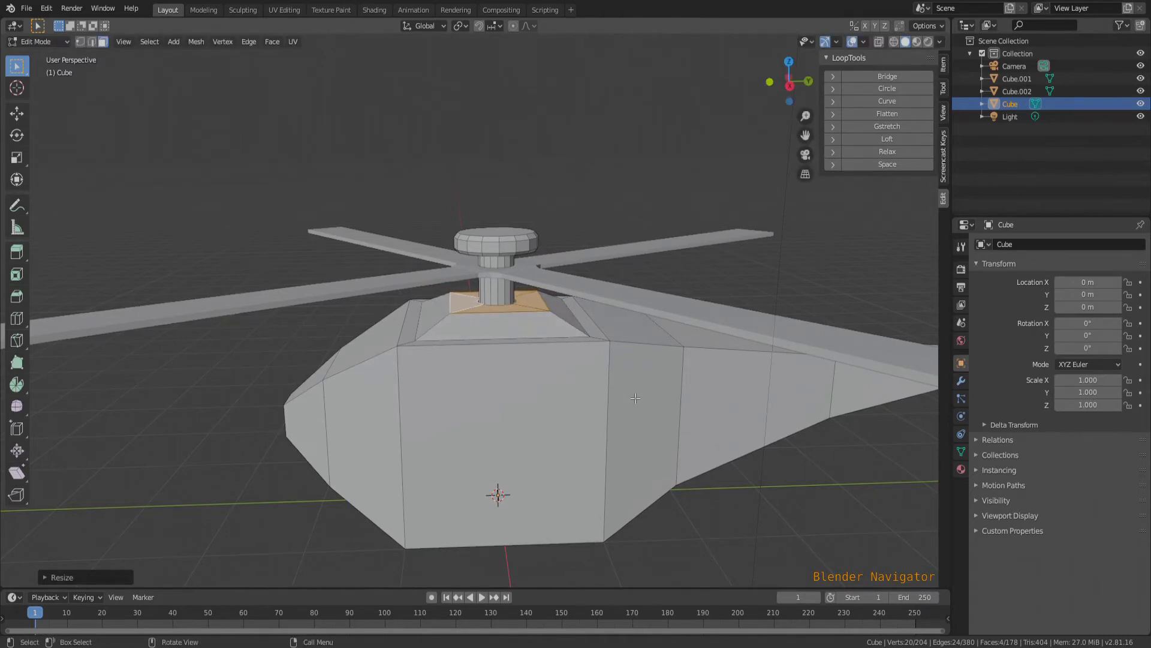
Step: Raise the mast base's top faces about 0.12 m along Z and clear the selection
key("g")
key("z")
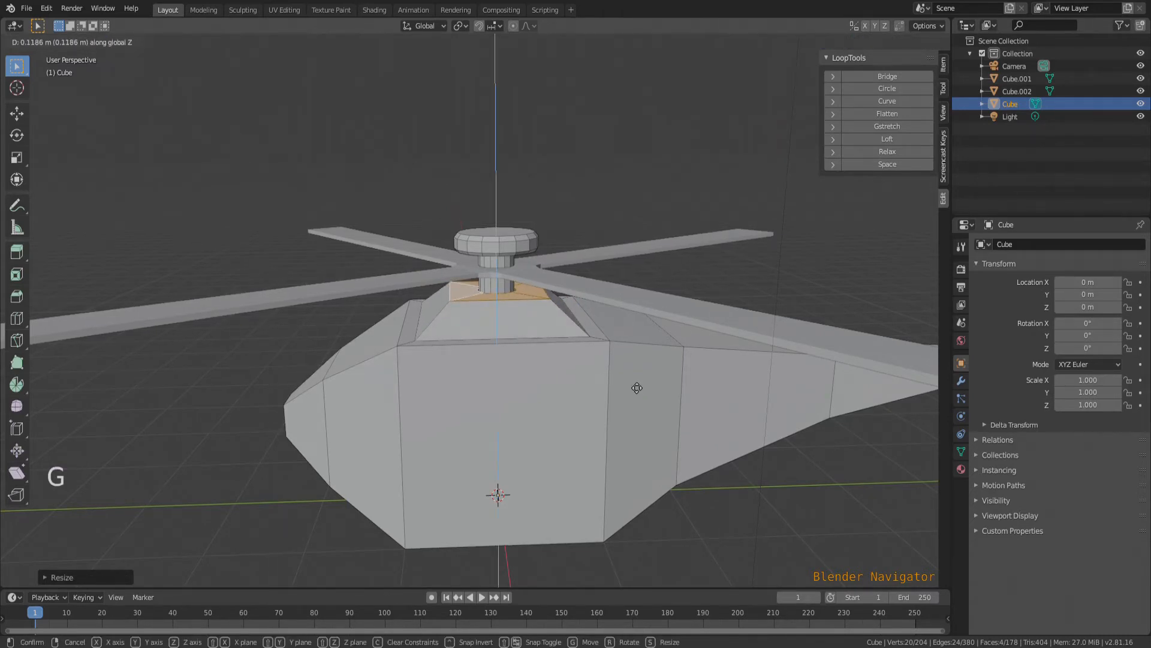
left_click(637, 388)
scroll(637, 388, "down", 5)
scroll(572, 391, "up", 3)
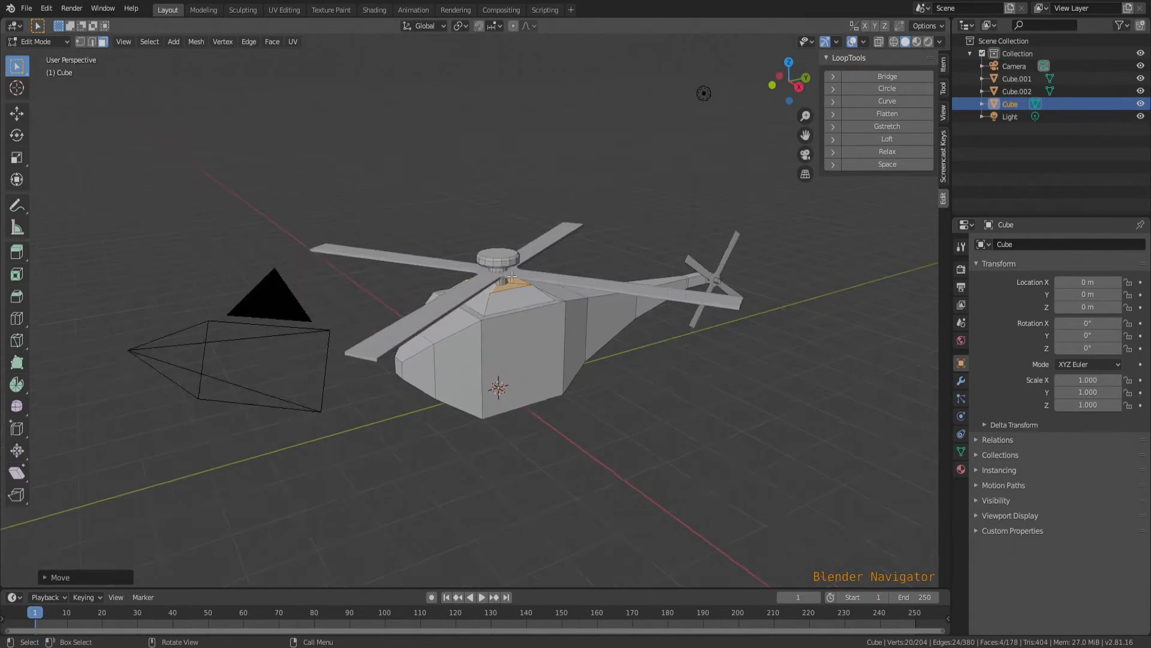
left_click(633, 499)
Step: Subdivide the front and rear edges of the helicopter's bottom face to split it lengthwise into two halves
scroll(645, 466, "up", 2)
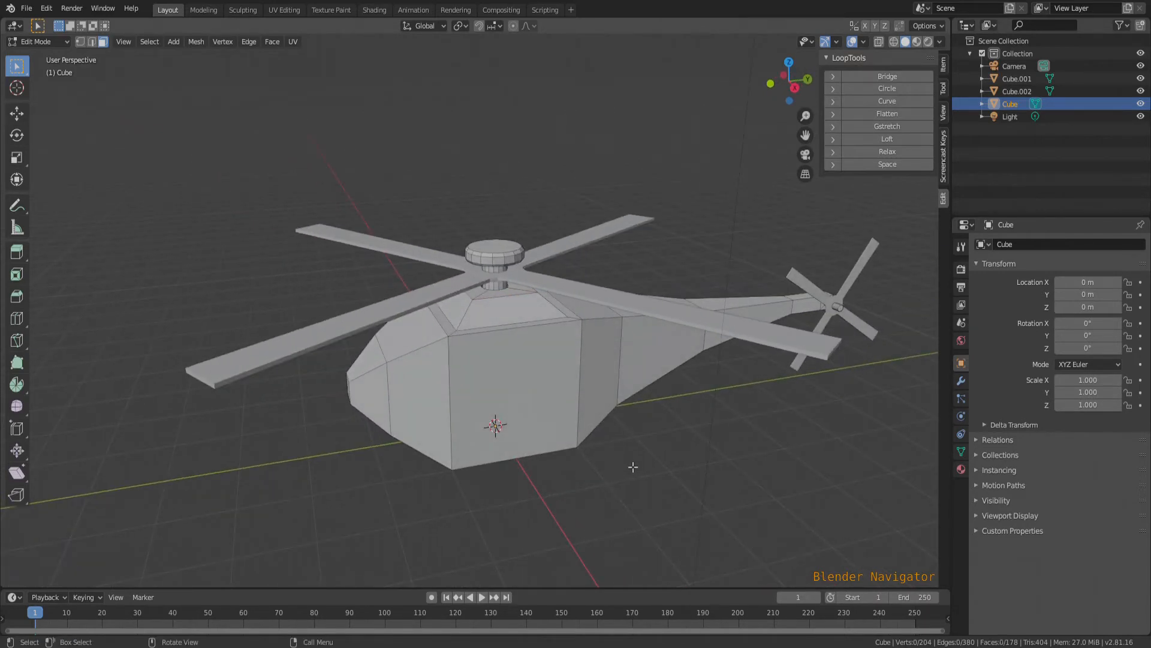
middle_click_drag(602, 485, 520, 409)
left_click(521, 409)
scroll(521, 408, "up", 3)
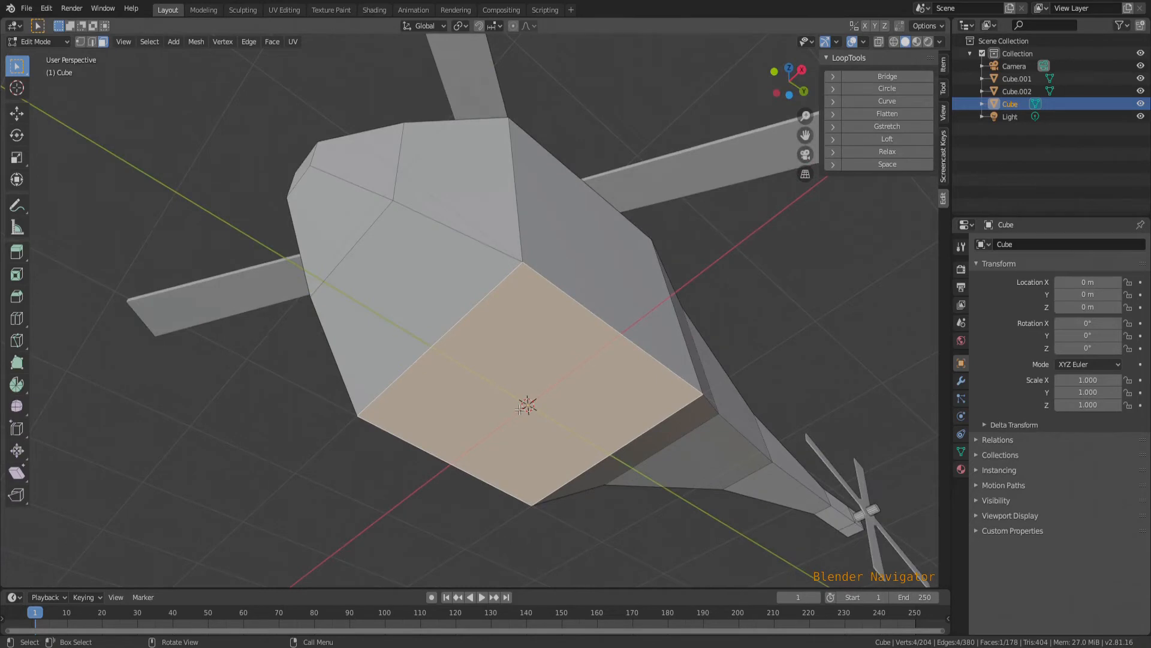
key("2")
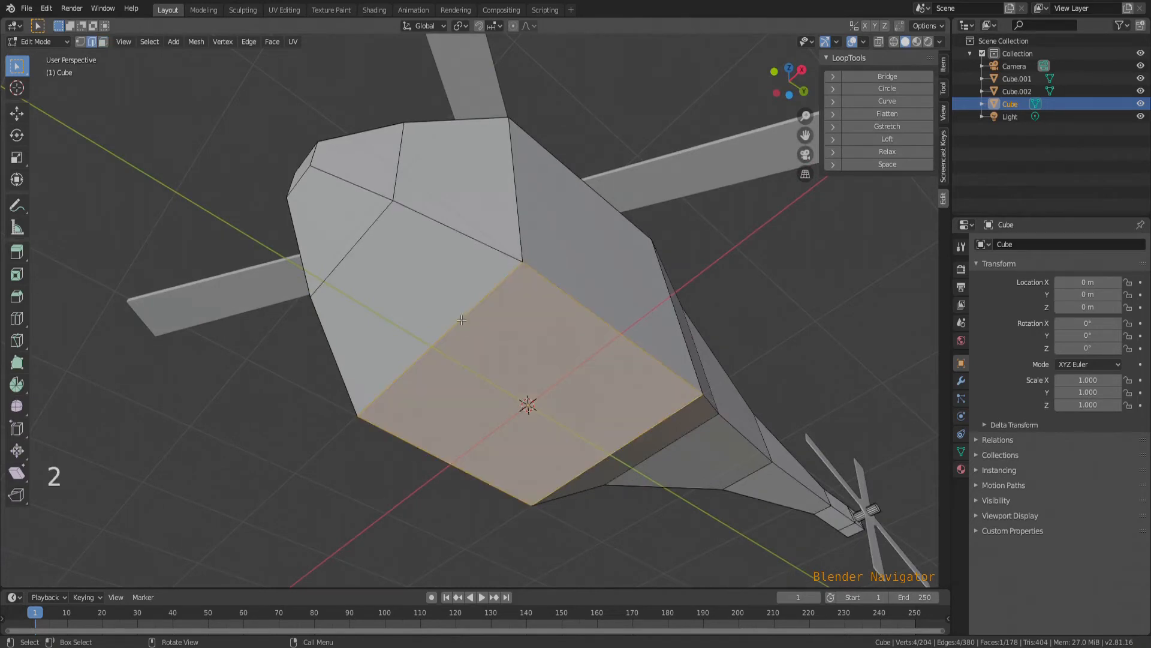
left_click(467, 322)
left_click(650, 434, "shift")
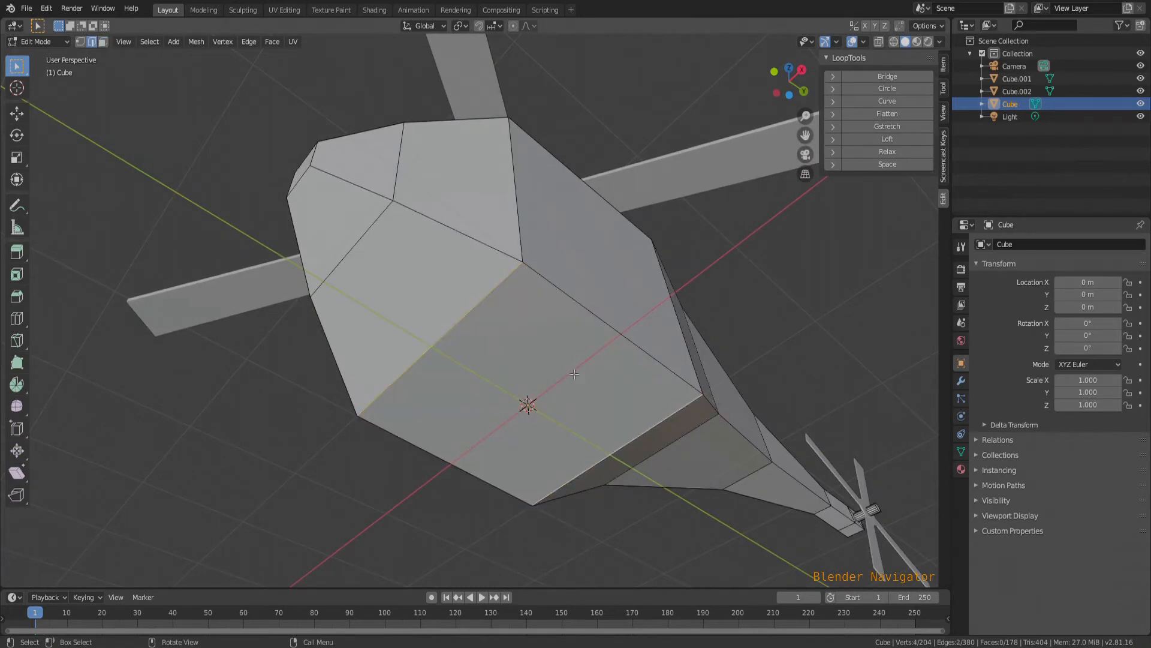
right_click(570, 368)
left_click(546, 262)
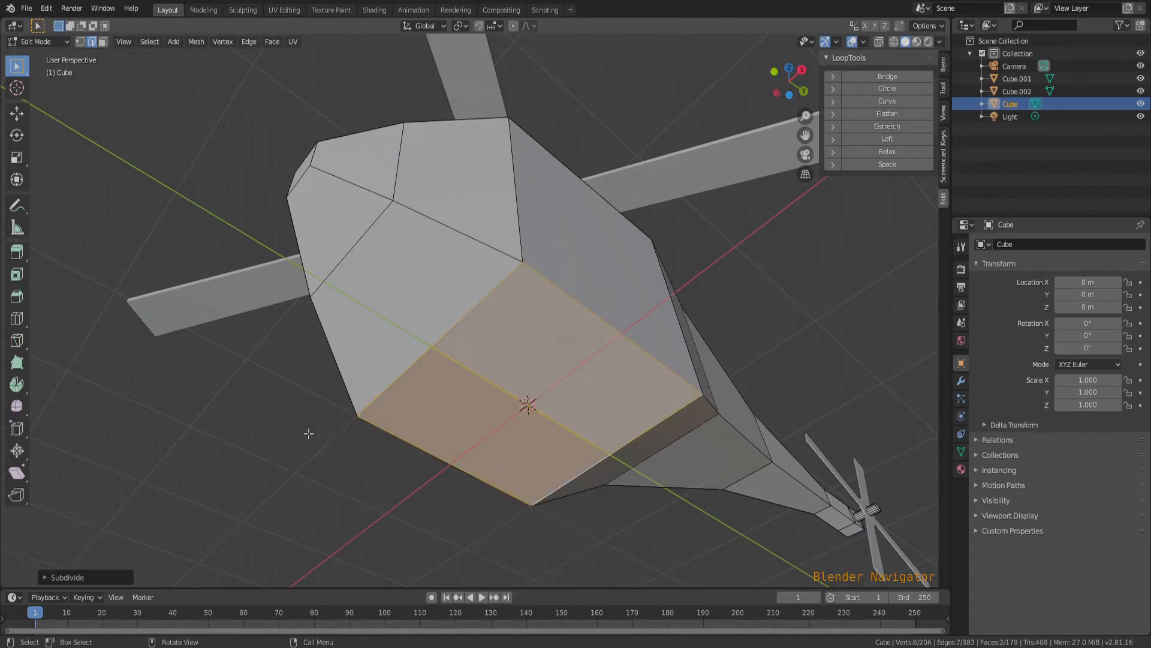
Step: Select both halves of the bottom face and extrude them as individual faces with no offset
left_click(545, 384)
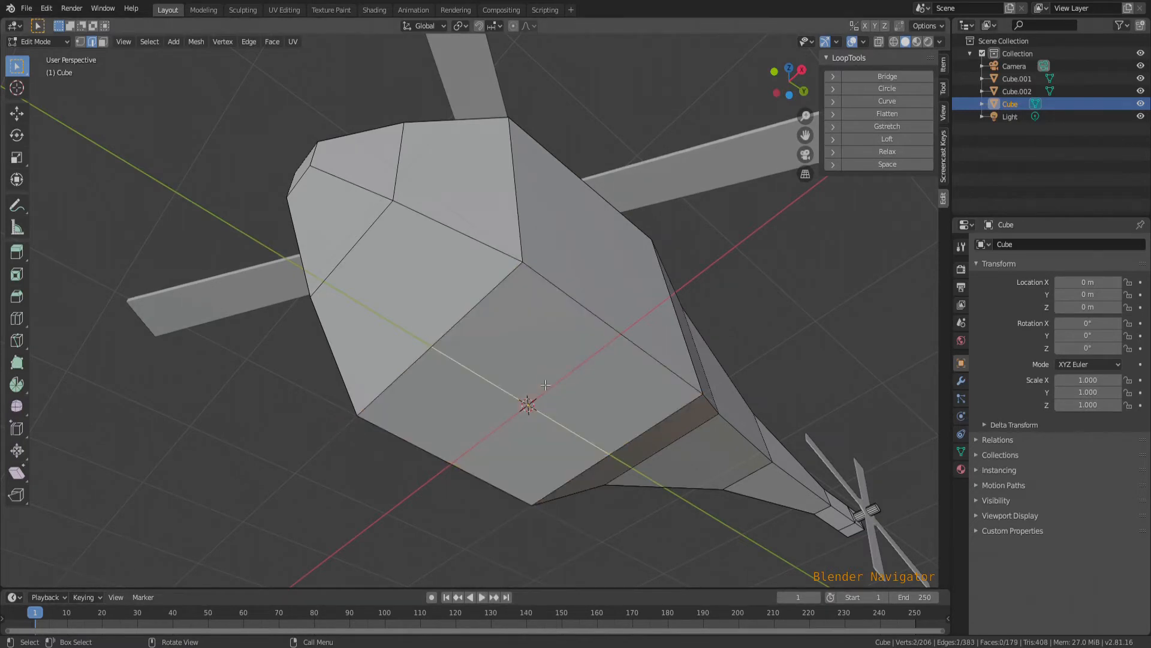
key("3")
left_click(574, 352, "shift")
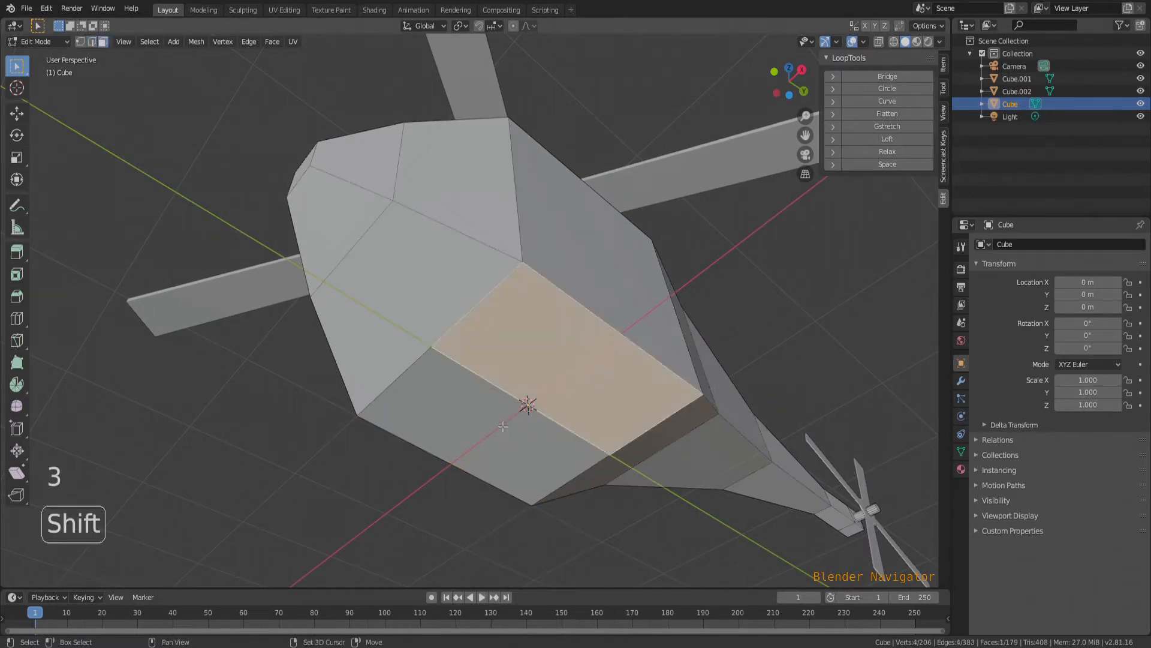
left_click(579, 453, "shift")
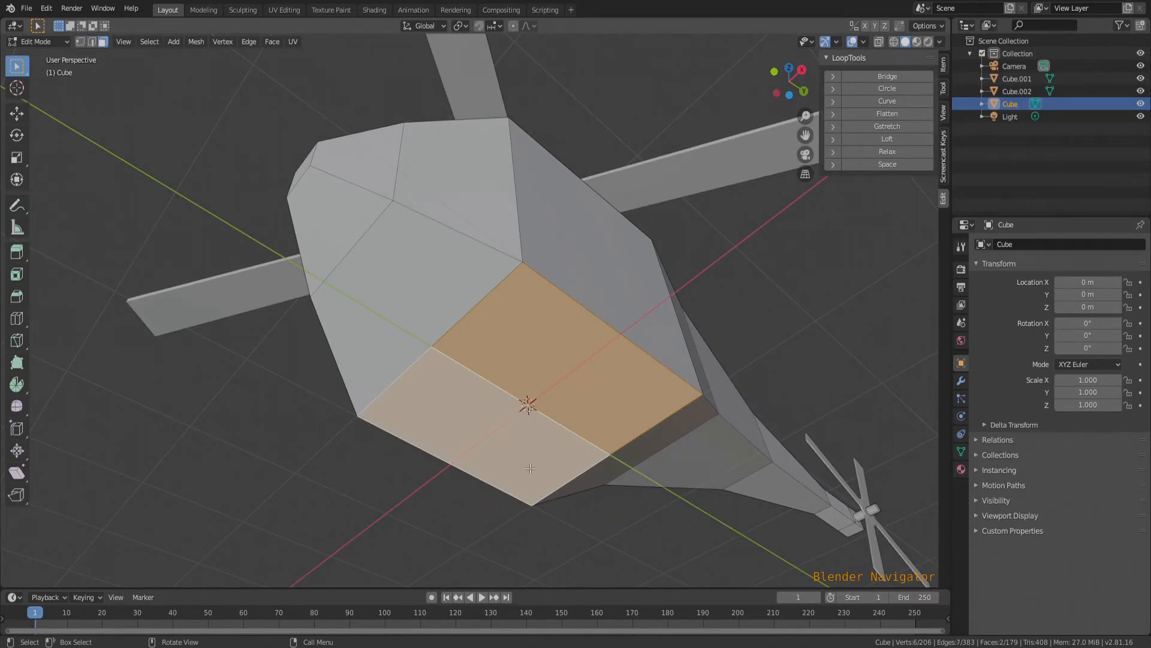
key("alt+e")
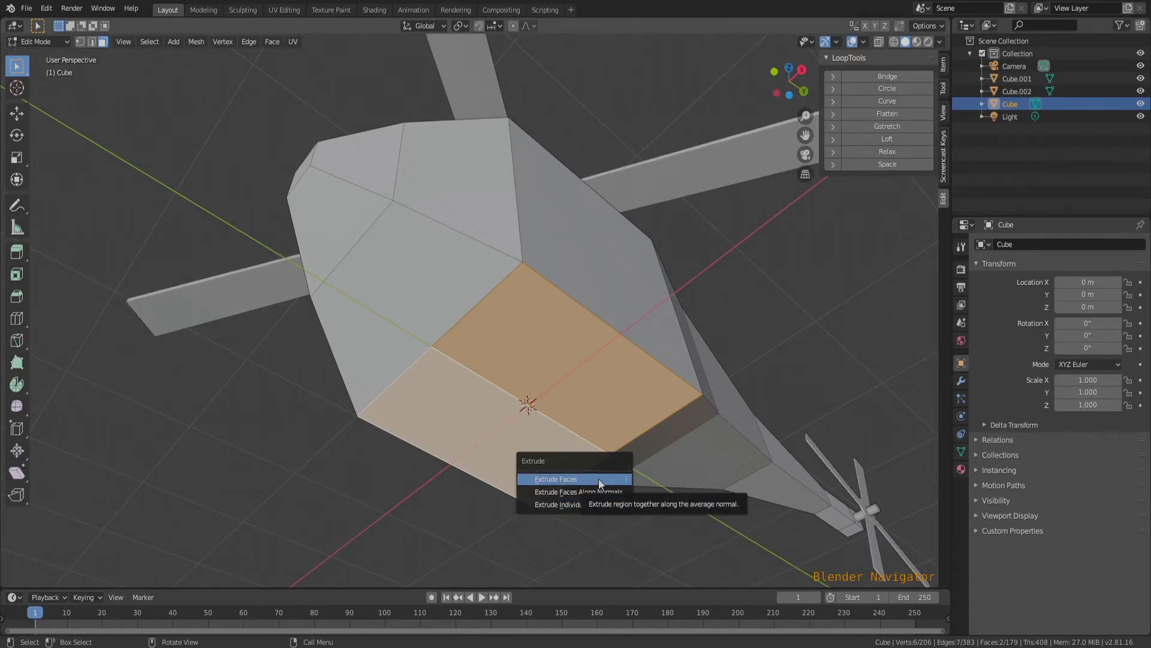
left_click(599, 504)
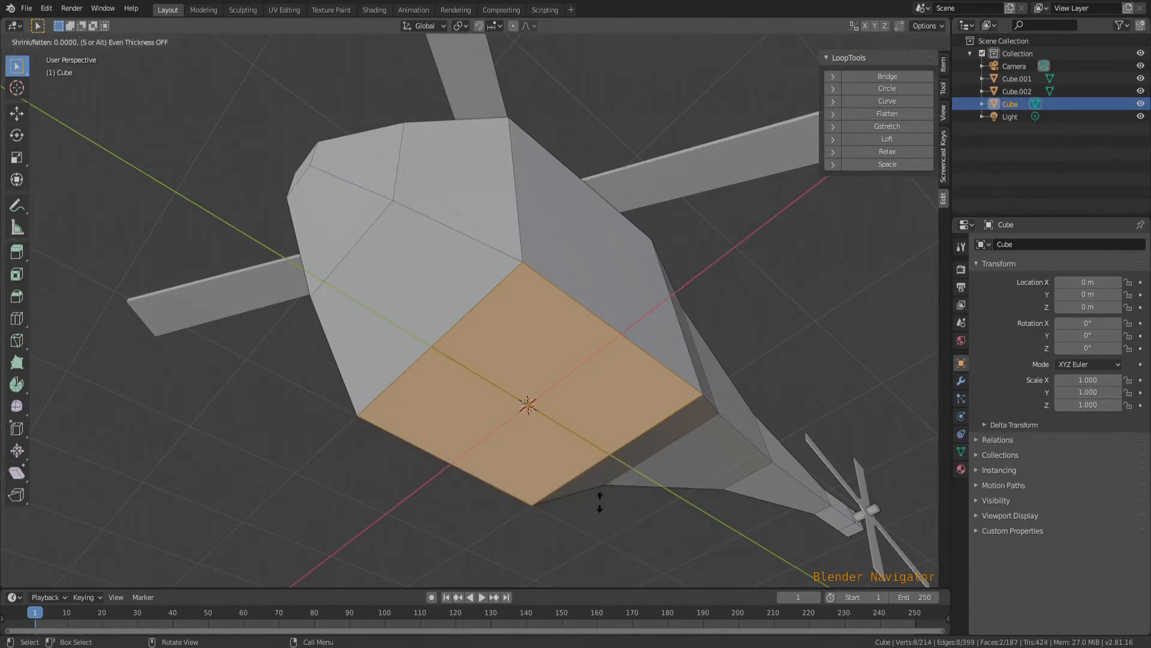
right_click(653, 510)
Step: Inset the two bottom faces by about 0.43 and scale them by about 1.52 along X and about 0.91 overall
key("i")
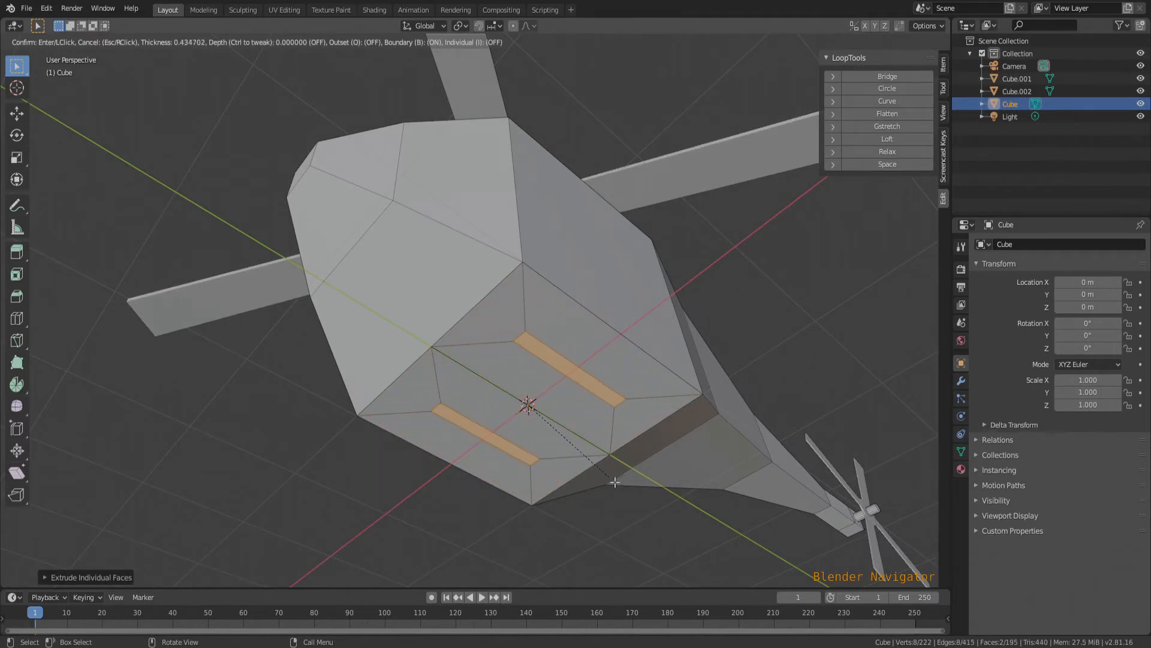
left_click(615, 482)
key("s")
key("x")
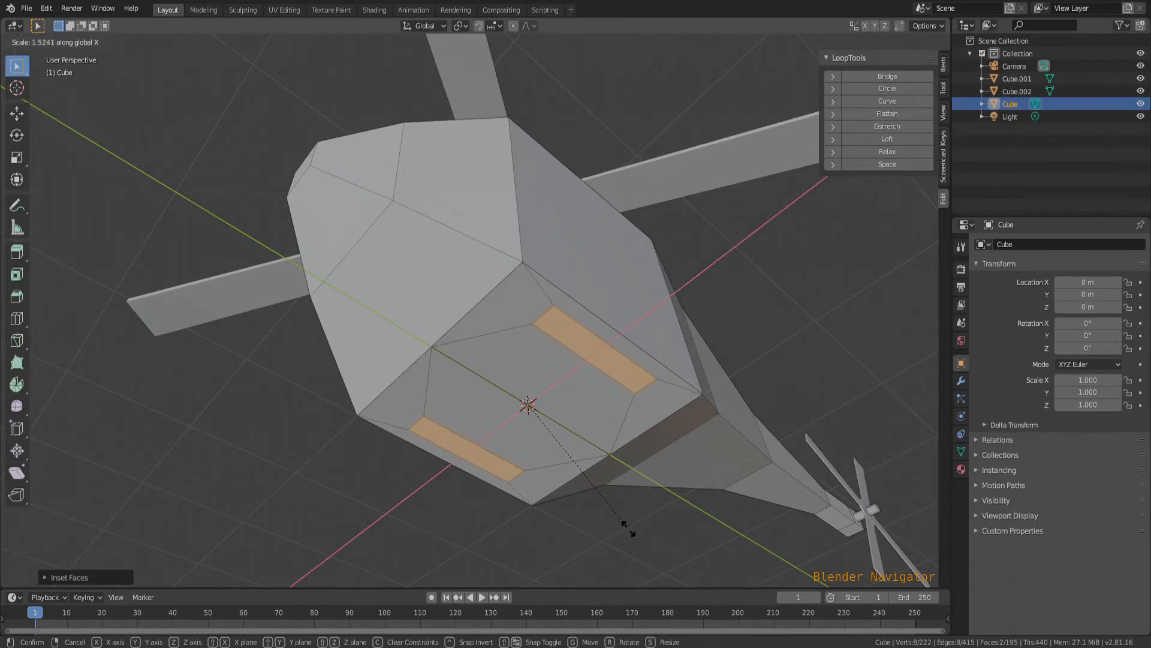
left_click(634, 533)
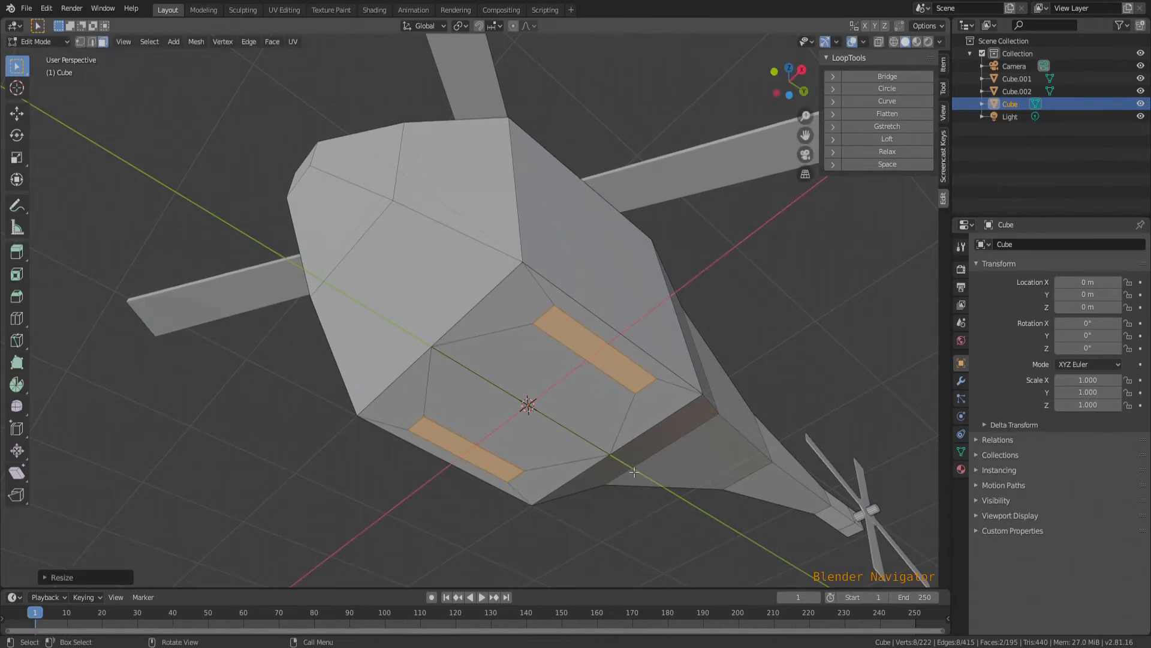
key("s")
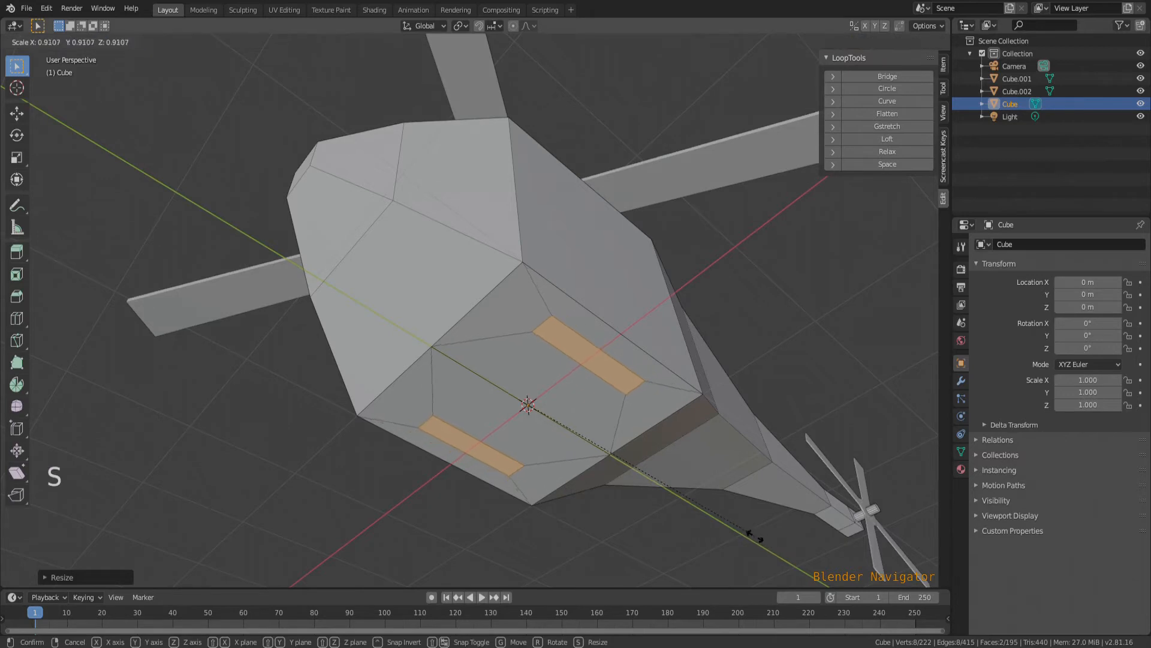
left_click(761, 542)
Step: Extrude the two inset bottom faces downward about 0.22 m, and extrude them down once more for a lower segment
middle_click_drag(588, 484, 622, 507)
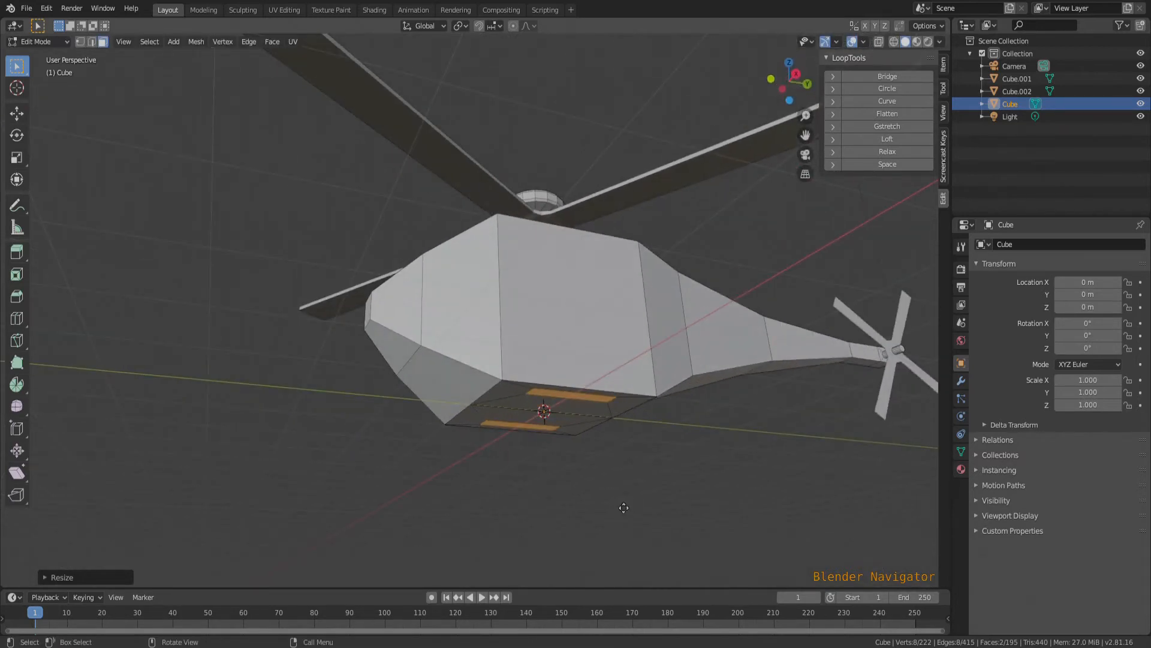
key("e")
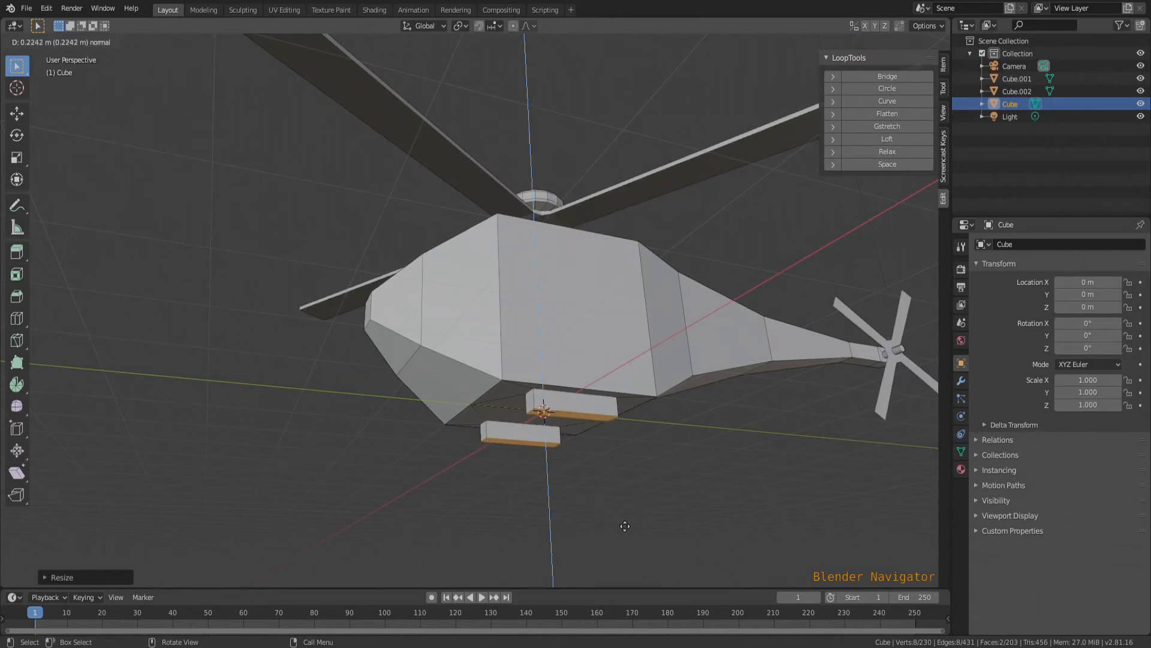
left_click(620, 464)
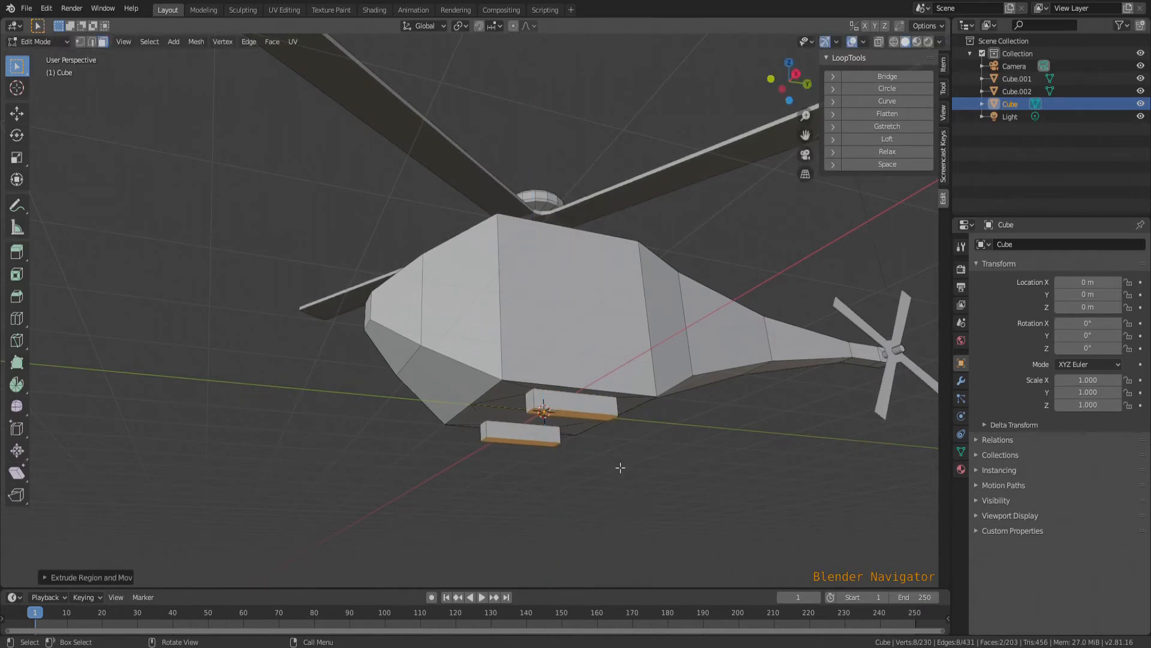
key("e")
left_click(623, 483)
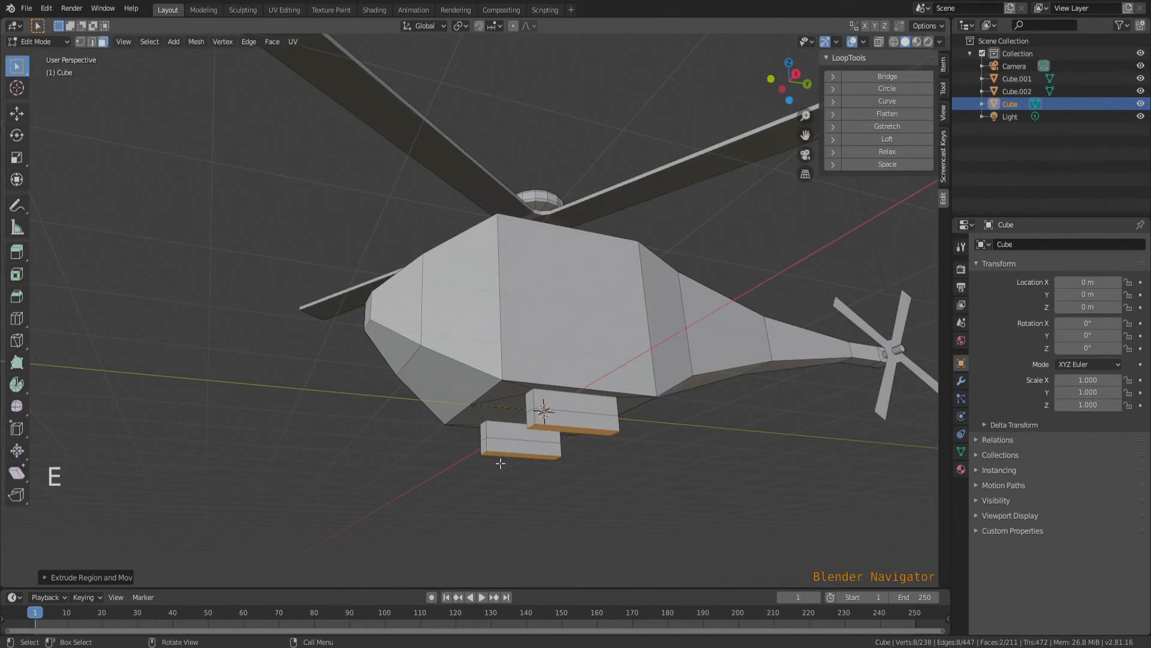
Step: Select the front and rear end faces of the lower segment on both skid supports
middle_click_drag(500, 463, 534, 461)
left_click(559, 422)
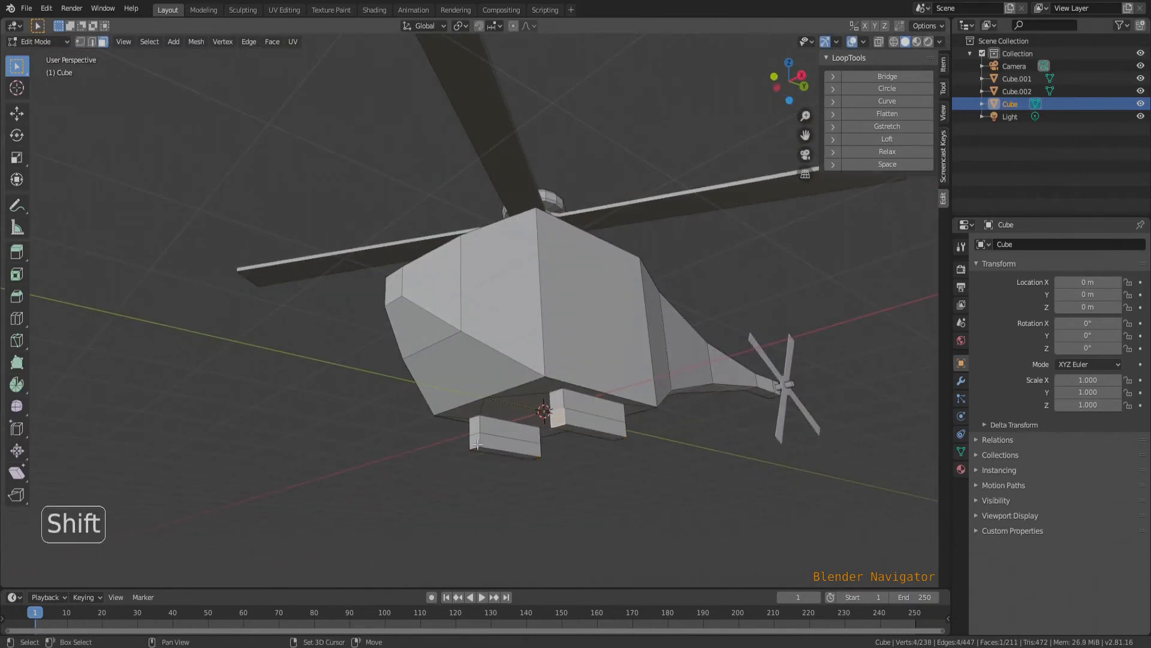
left_click(478, 442, "shift")
middle_click_drag(661, 478, 538, 410)
left_click(541, 400, "shift")
left_click(628, 426, "shift")
middle_click_drag(488, 465, 550, 465)
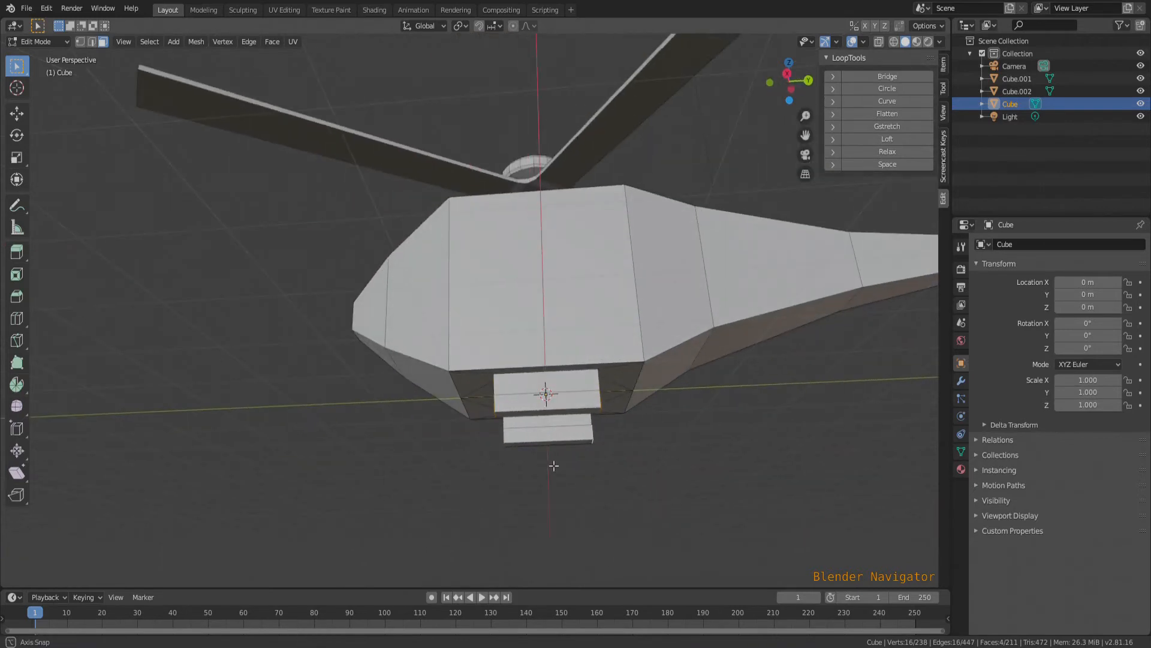
key("e")
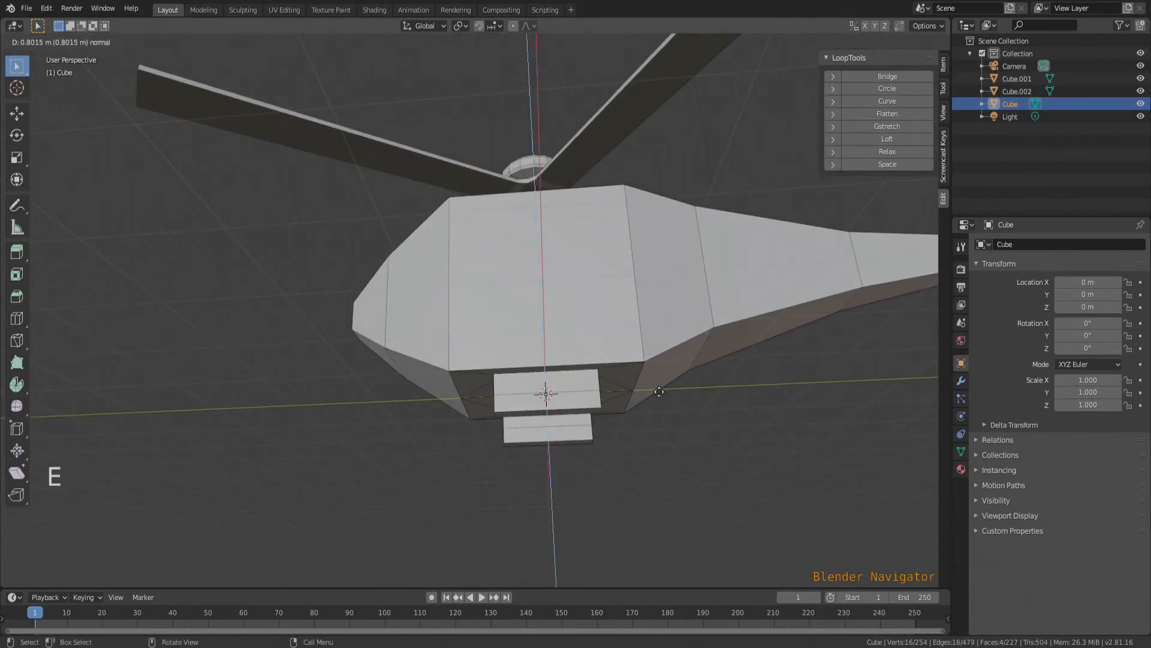
left_click(602, 477)
middle_click_drag(601, 477, 581, 482)
key("ctrl+z")
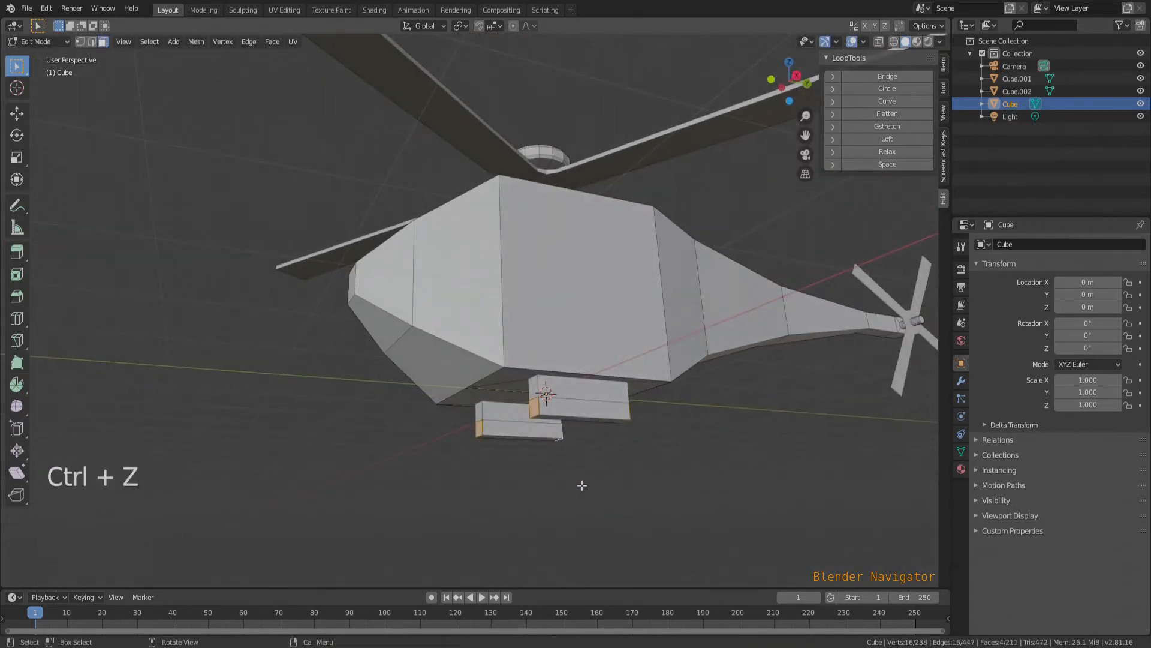
Step: Extrude the four end faces individually outward by about 1.2 to form the landing skids and leave Edit Mode
key("alt+e")
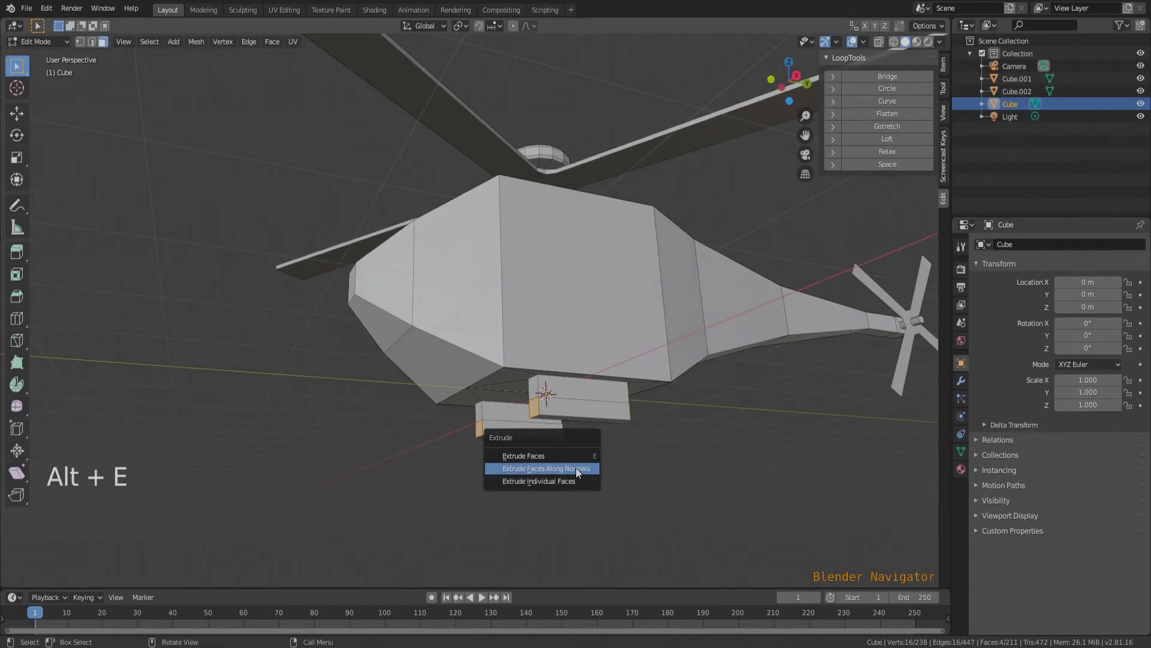
left_click(577, 482)
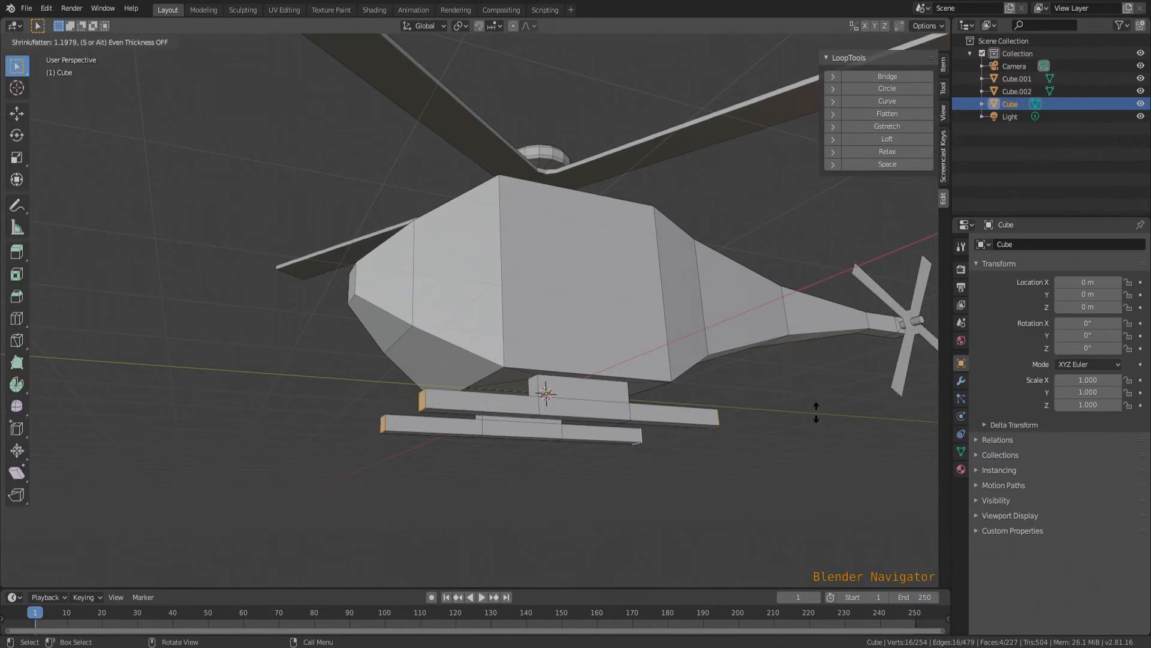
left_click(815, 406)
scroll(492, 446, "down", 3)
scroll(594, 487, "up", 1)
key("Tab")
middle_click_drag(580, 487, 544, 393)
scroll(545, 384, "up", 2)
scroll(445, 397, "down", 2)
middle_click_drag(576, 438, 565, 450)
left_click_drag(185, 188, 828, 528)
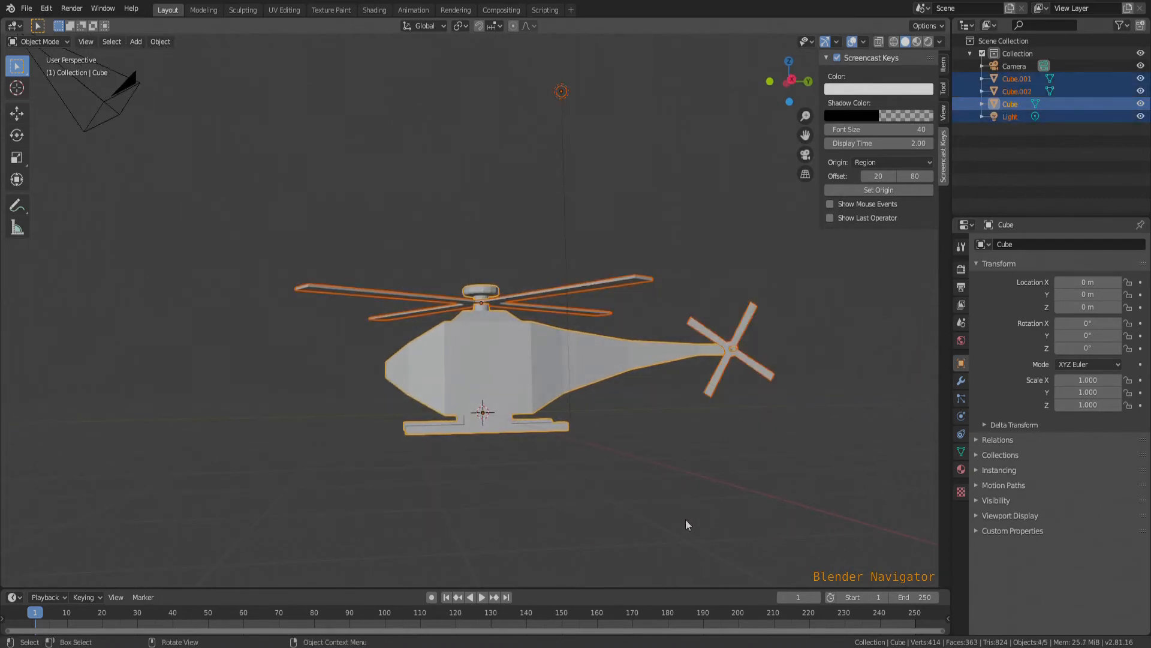
key("shift")
mouse_move(644, 175)
left_mouse_down("shift")
mouse_move(477, 93)
mouse_move(453, 58)
left_mouse_up("shift")
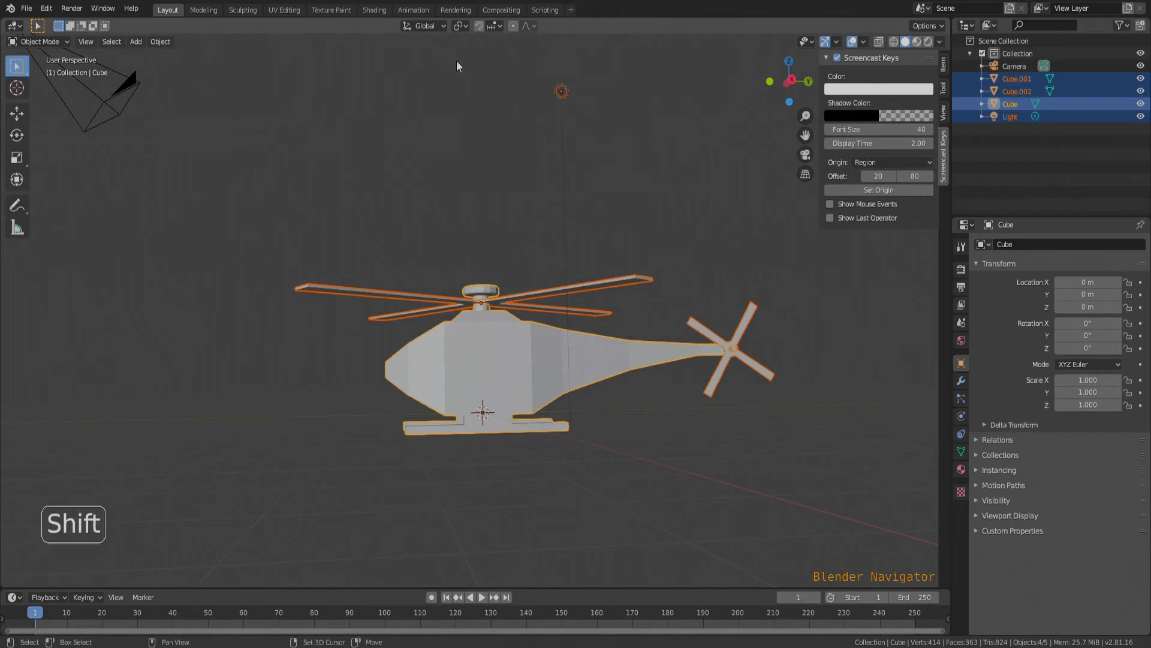
left_click(632, 454)
left_click_drag(198, 232, 816, 524)
left_click(799, 529)
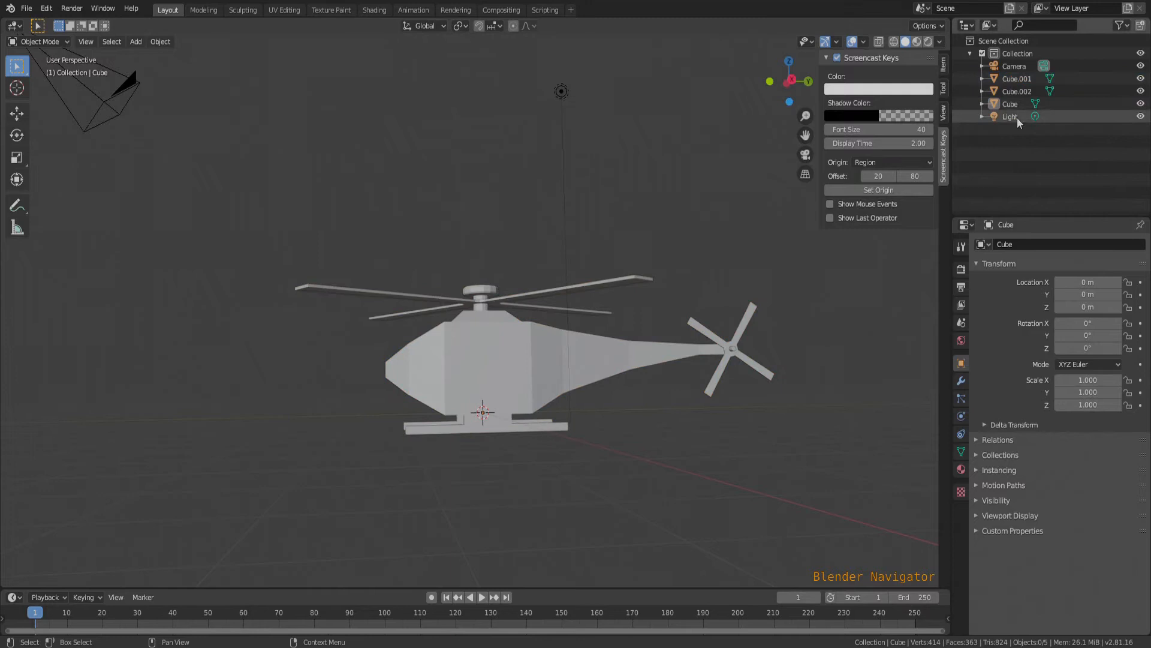
Step: Hide the light, box-select the helicopter body and both rotors, and select all their geometry in Edit Mode
left_click(1141, 116)
left_click_drag(231, 222, 839, 513)
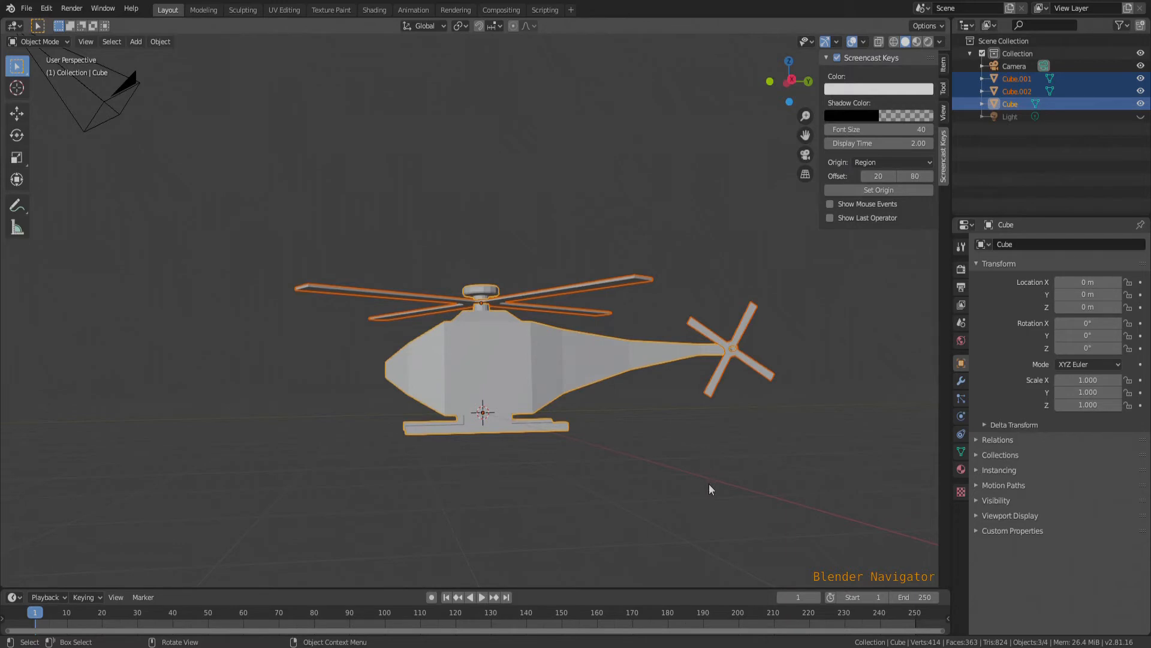
key("Tab")
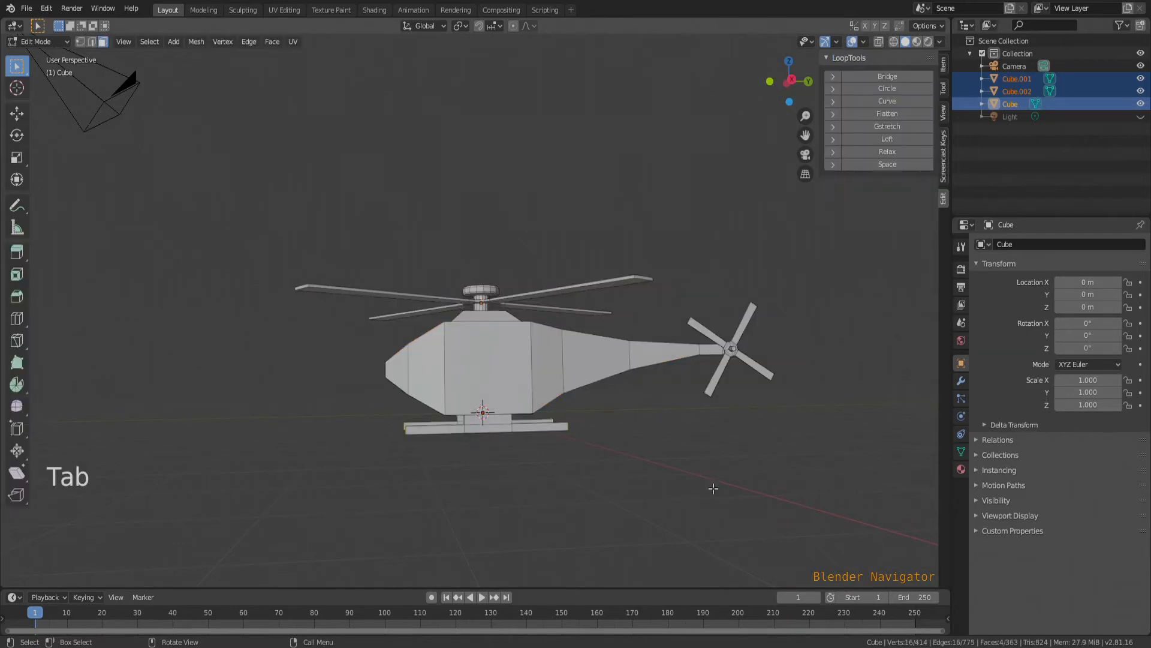
key("a")
Step: In front view, raise the whole helicopter about 0.39 m along Z so the skids rest on the ground line
key("KP_1")
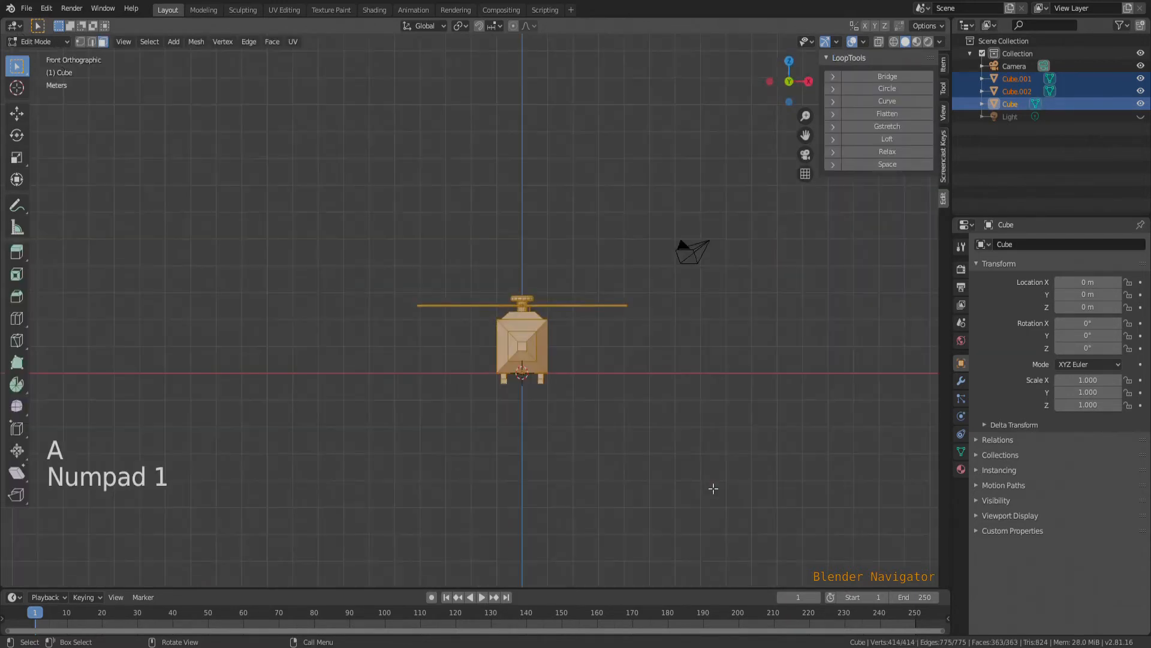
scroll(553, 396, "up", 5)
scroll(552, 396, "up", 3)
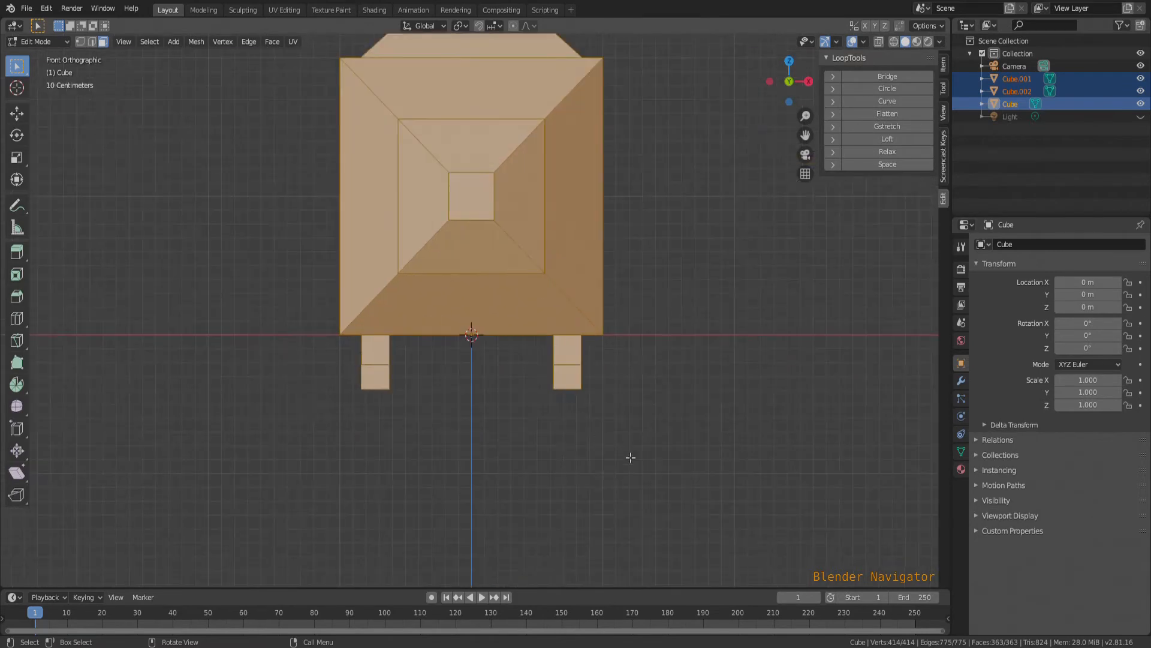
key("g")
key("z")
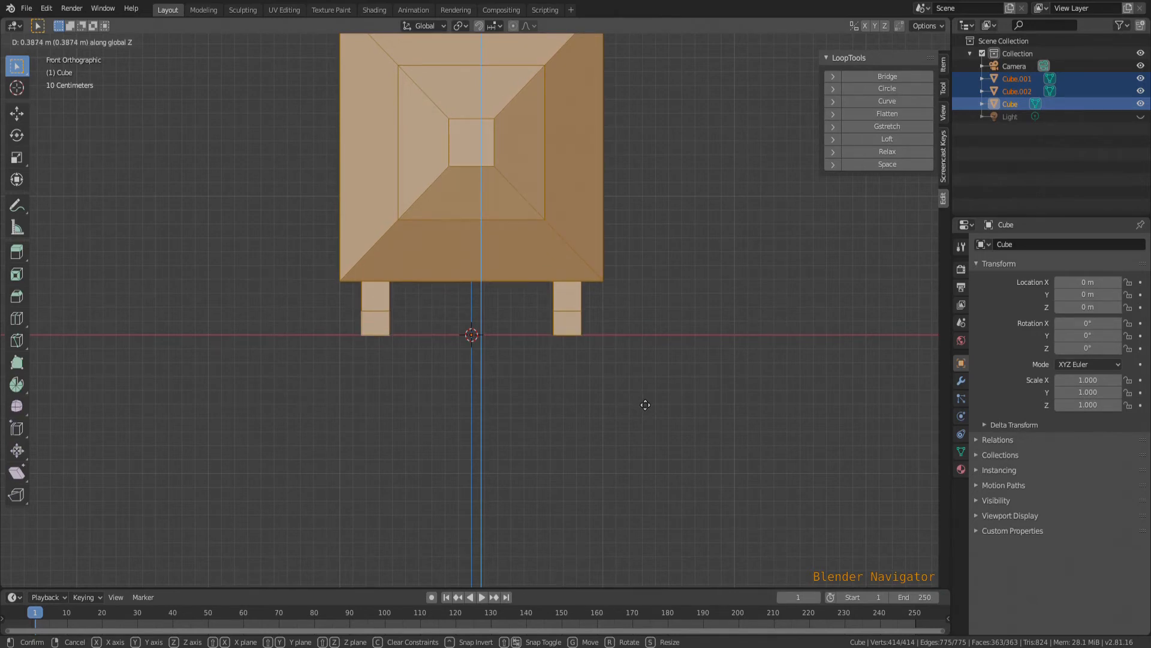
left_click(646, 404)
Step: Return the helicopter objects to Object Mode and clear the selection
scroll(600, 468, "down", 5)
middle_click_drag(570, 516, 368, 447)
scroll(408, 457, "down", 3)
scroll(517, 466, "up", 3)
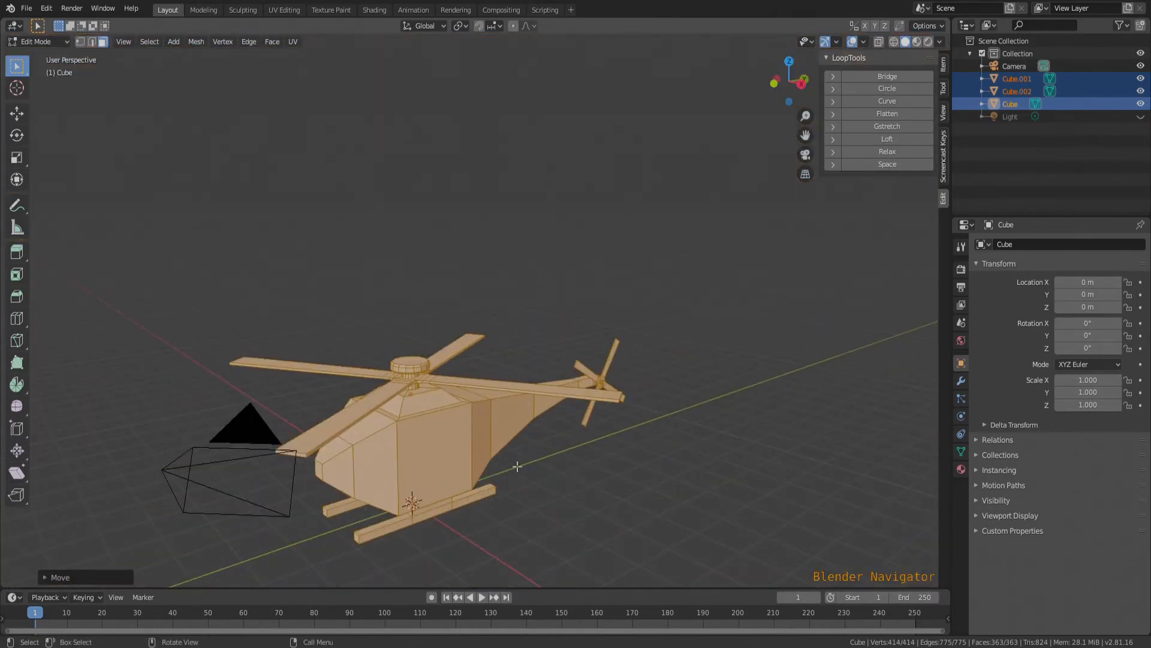
key("Tab")
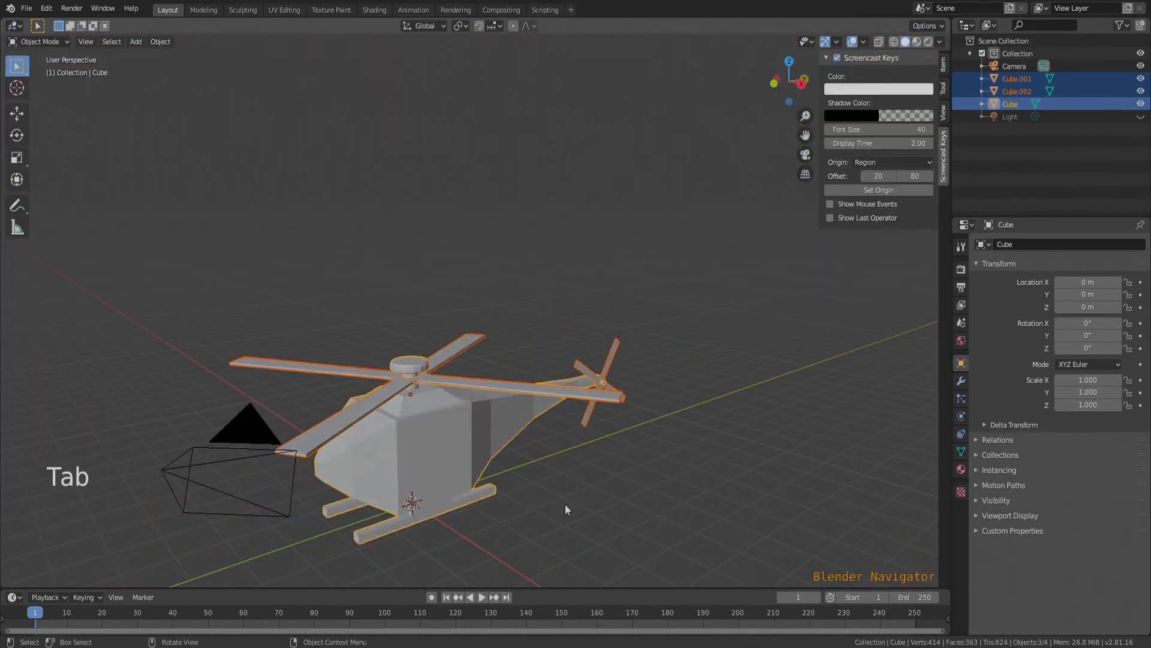
left_click(595, 516)
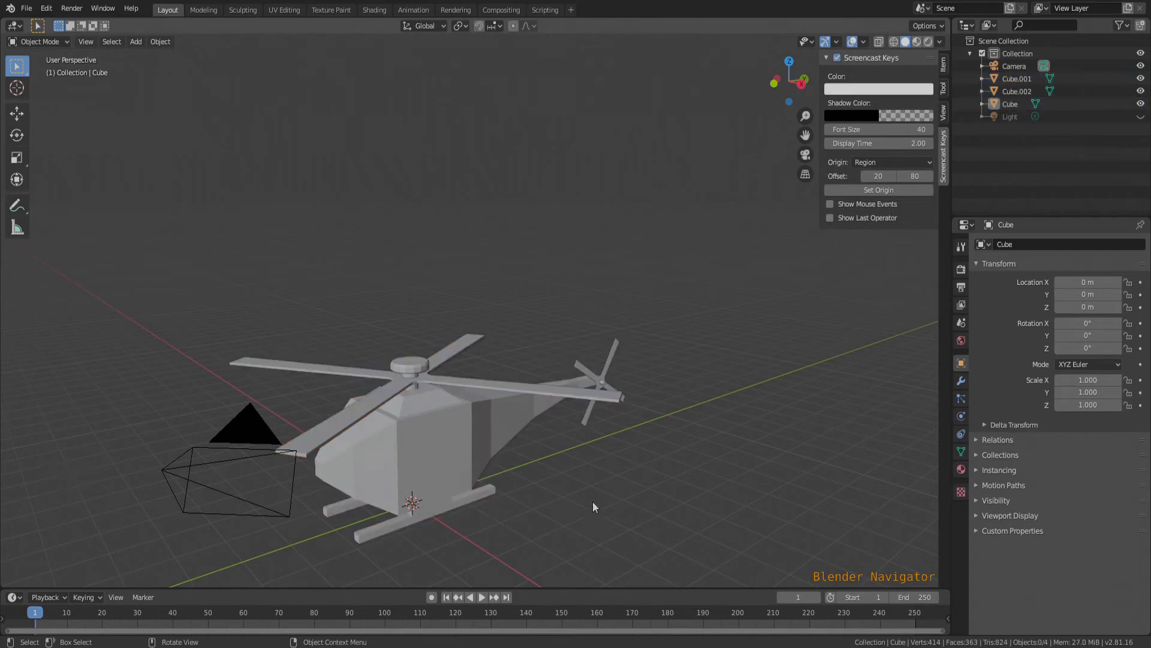
Step: Set the main rotor's origin to the centre of its geometry
left_click(471, 388)
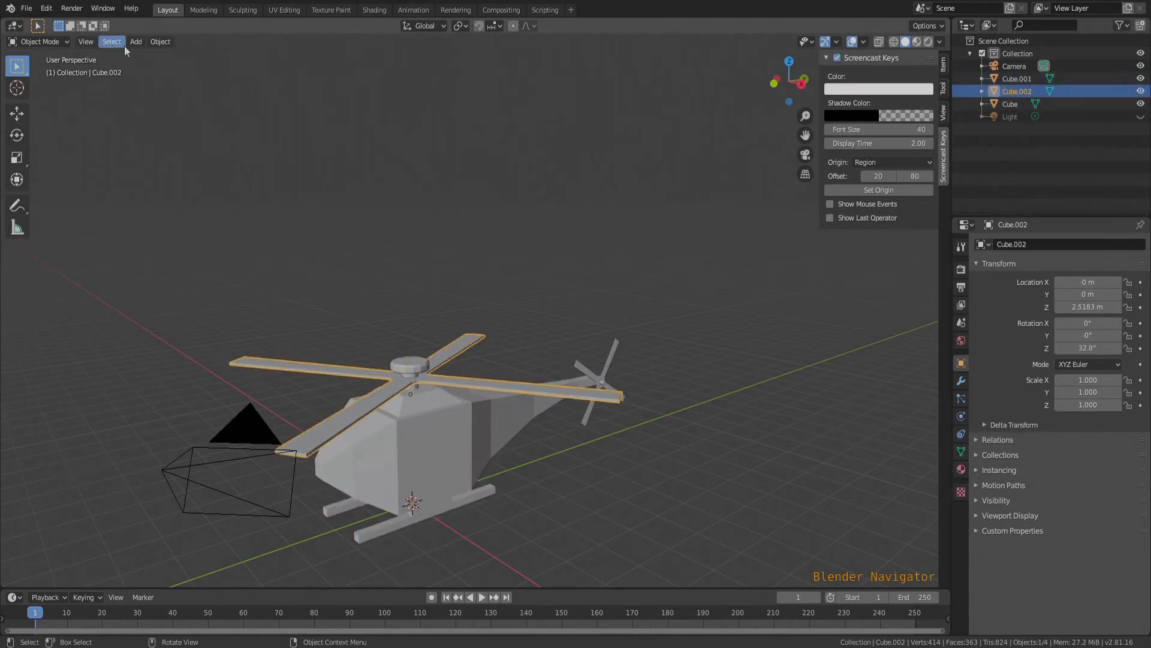
left_click(160, 41)
mouse_move(186, 70)
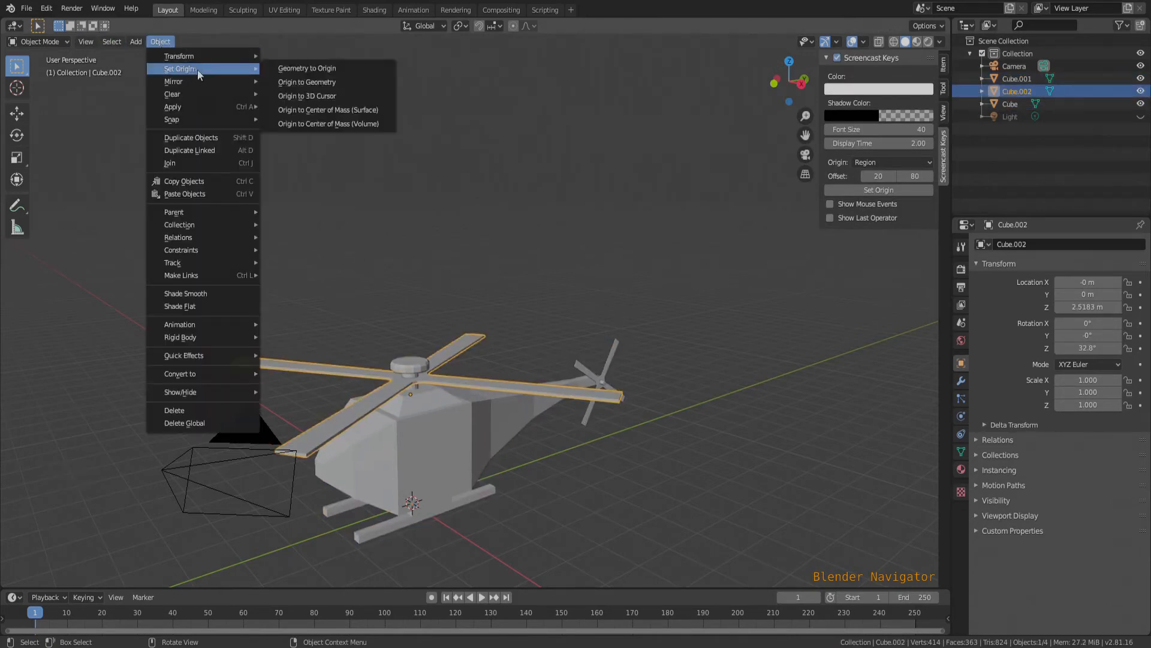
left_click(324, 82)
Step: Set the tail rotor's origin to its geometry and clear the selection
left_click(612, 357)
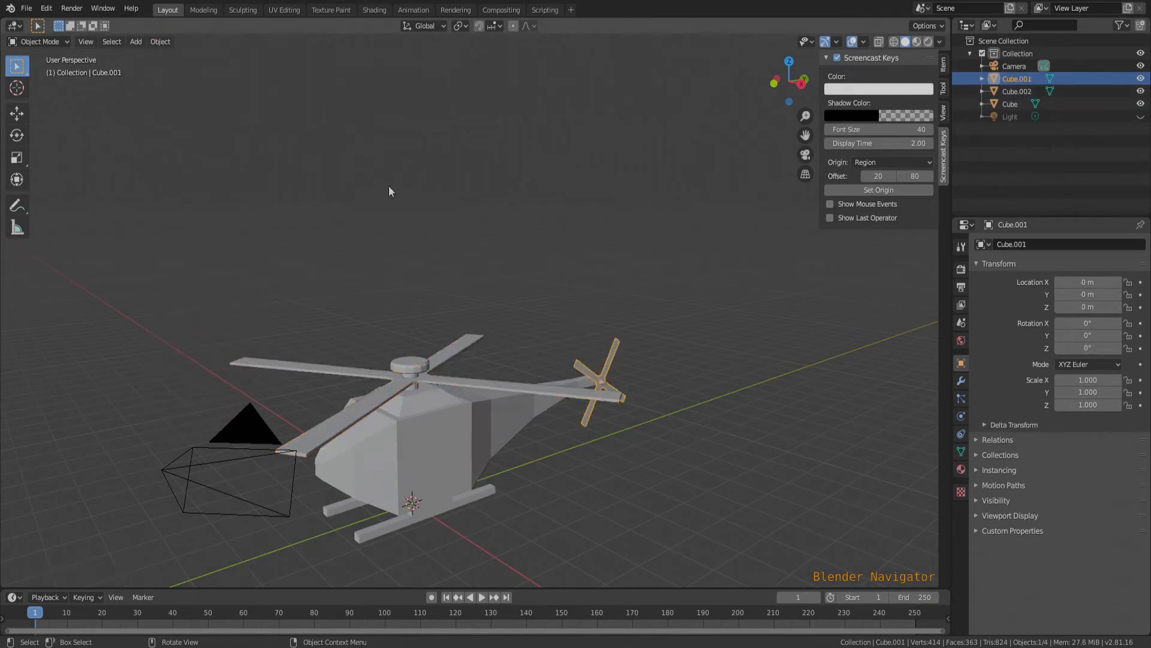
left_click(165, 41)
mouse_move(198, 69)
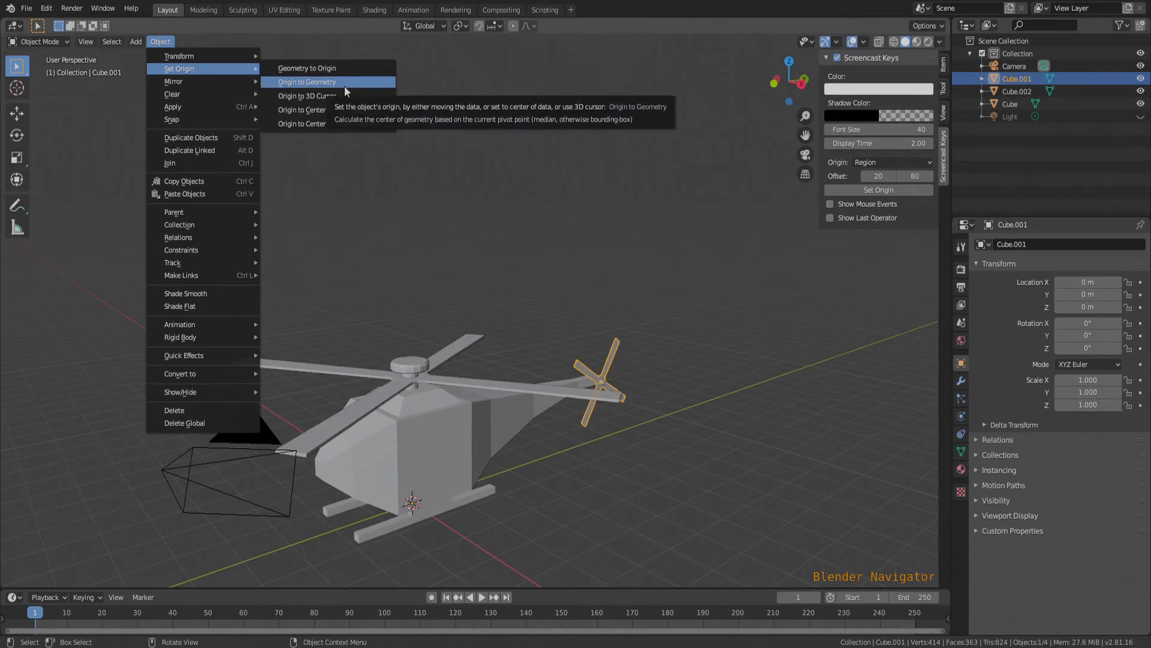
left_click(307, 82)
left_click(741, 435)
Step: Examine the assembled helicopter from several angles and distances
middle_click_drag(522, 538, 652, 460)
scroll(504, 444, "up", 4)
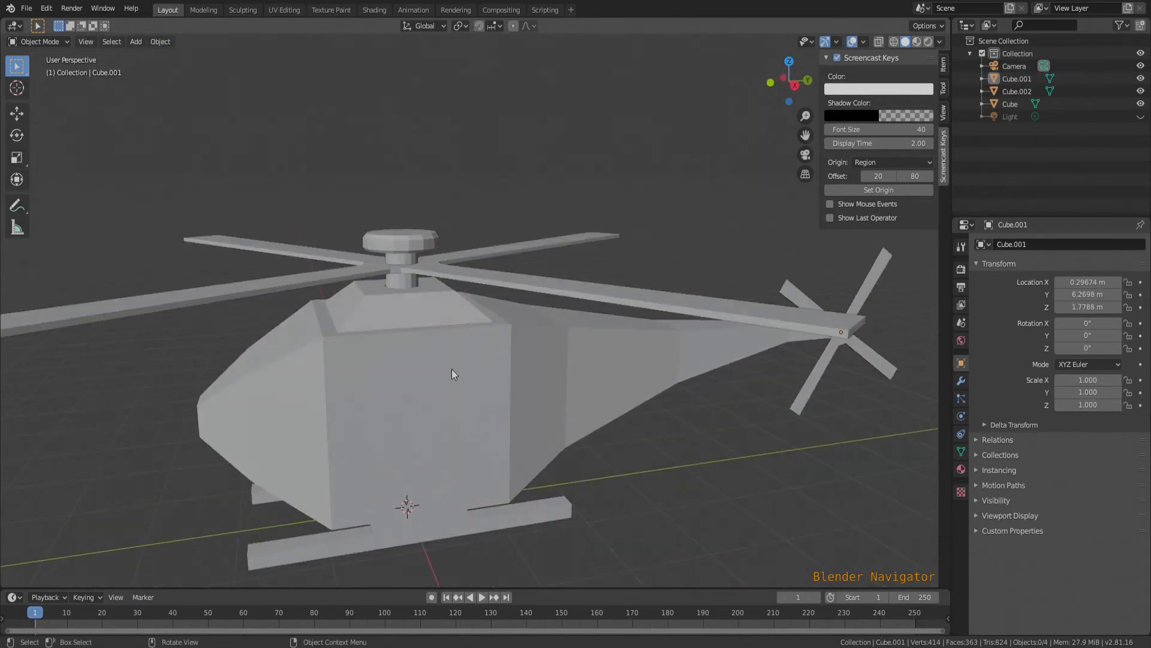
middle_click_drag(453, 376, 468, 403)
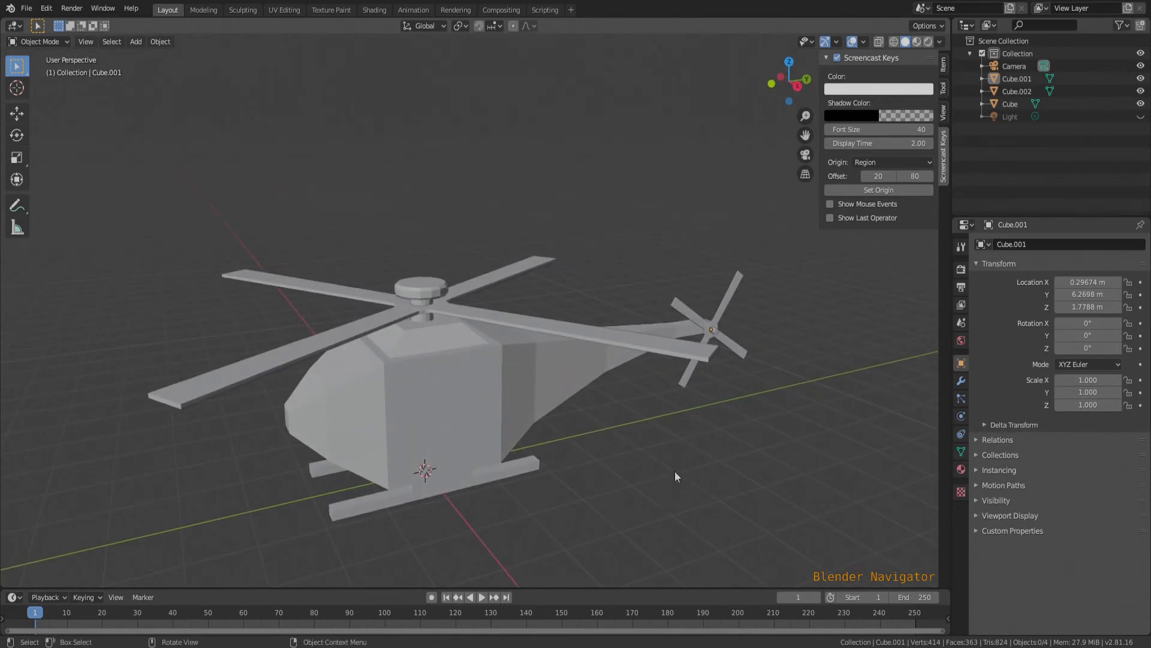
middle_click_drag(479, 473, 591, 458)
scroll(294, 455, "down", 5)
middle_click_drag(285, 458, 396, 491)
scroll(396, 492, "up", 5)
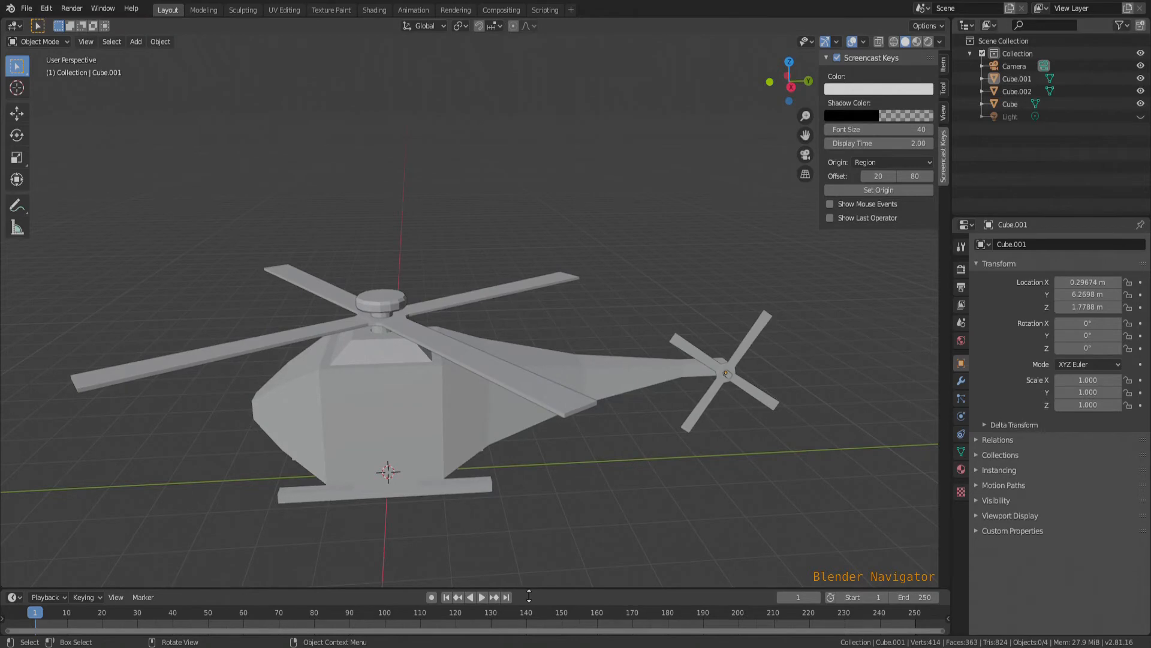
scroll(546, 348, "down", 2)
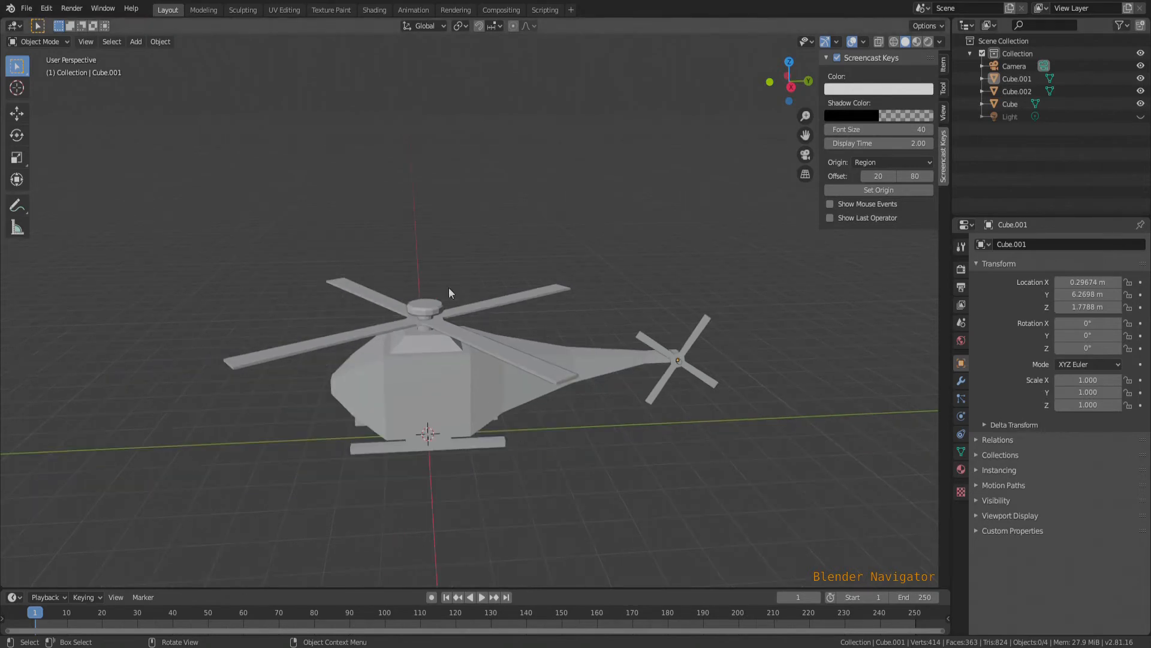
Step: Enlarge the timeline, select the main rotor, set the animation's end frame to 300 and show the output settings
left_click_drag(538, 588, 543, 532)
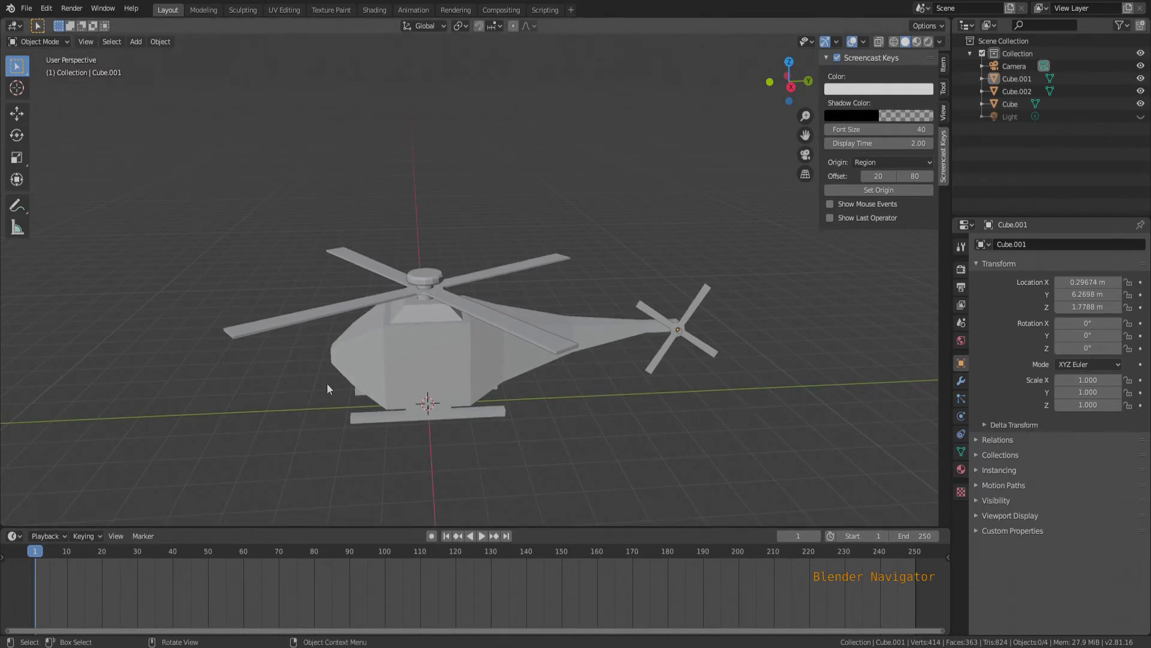
left_click(301, 318)
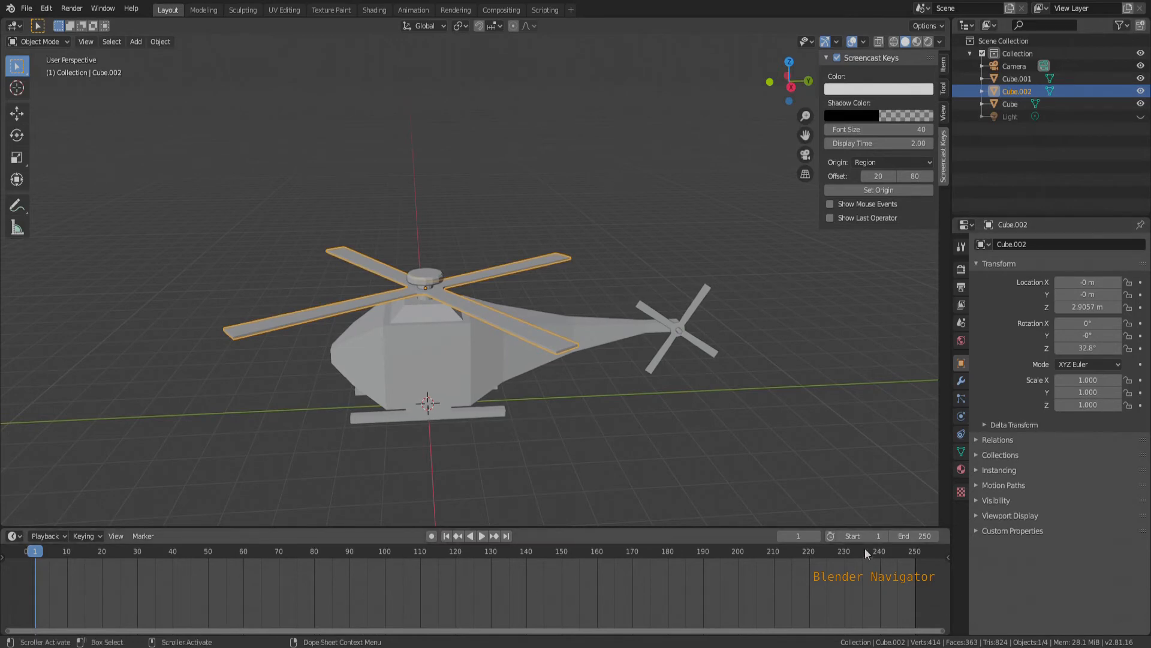
left_click(924, 535)
type("300")
key("Return")
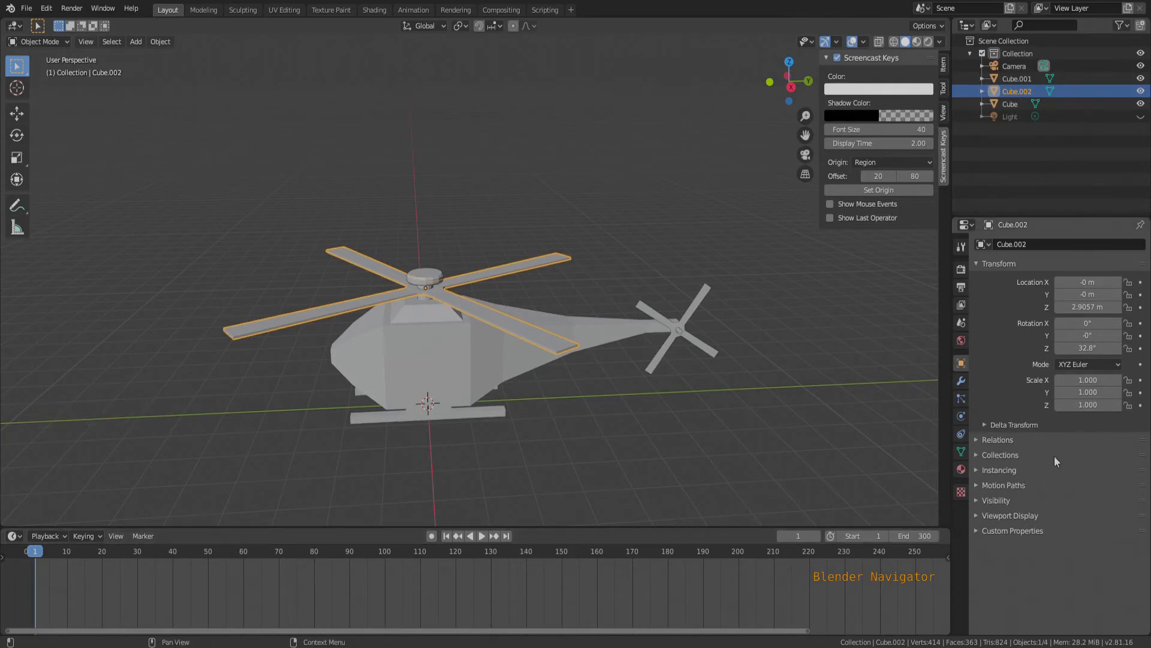
left_click(962, 288)
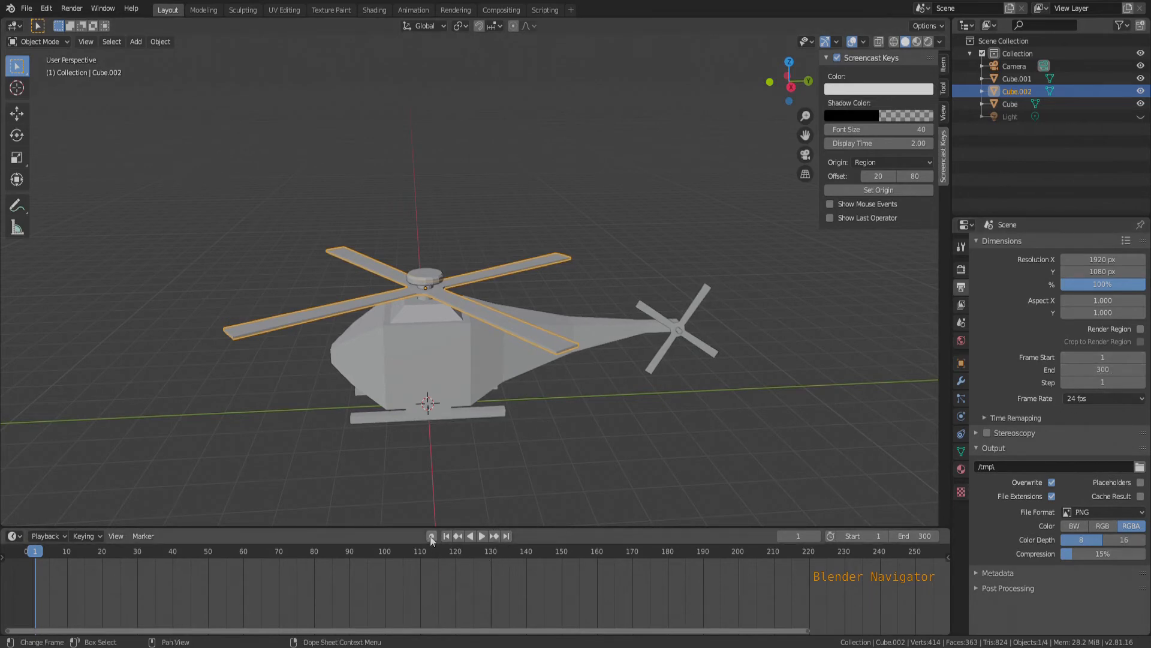
key("i")
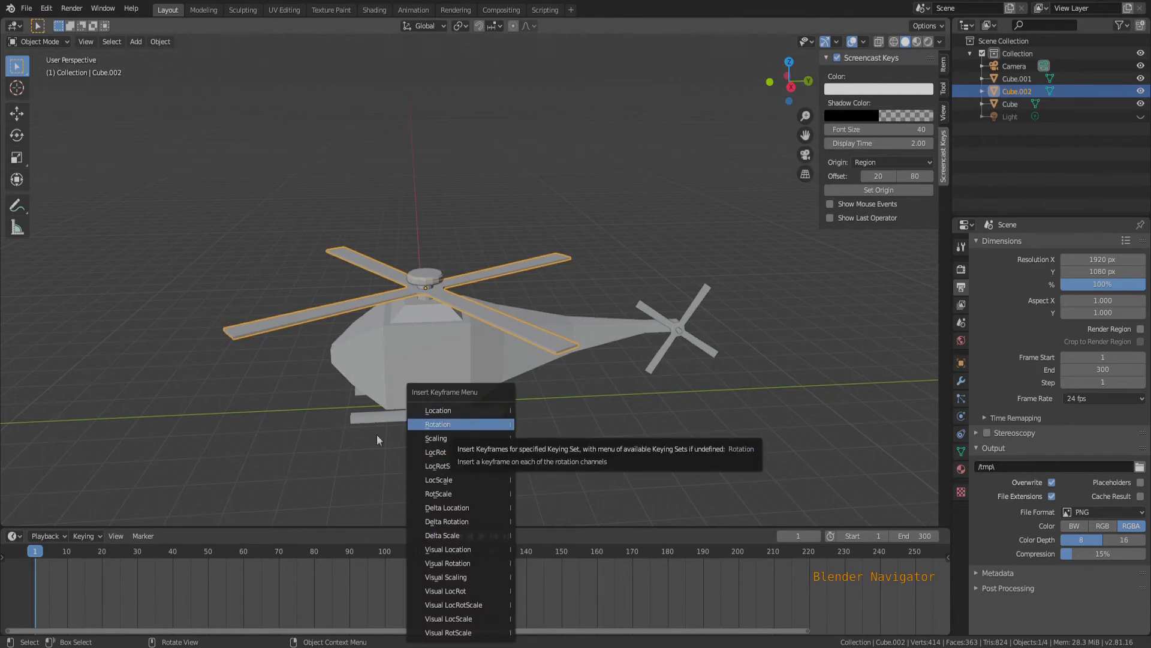
key("Escape")
left_click(432, 536)
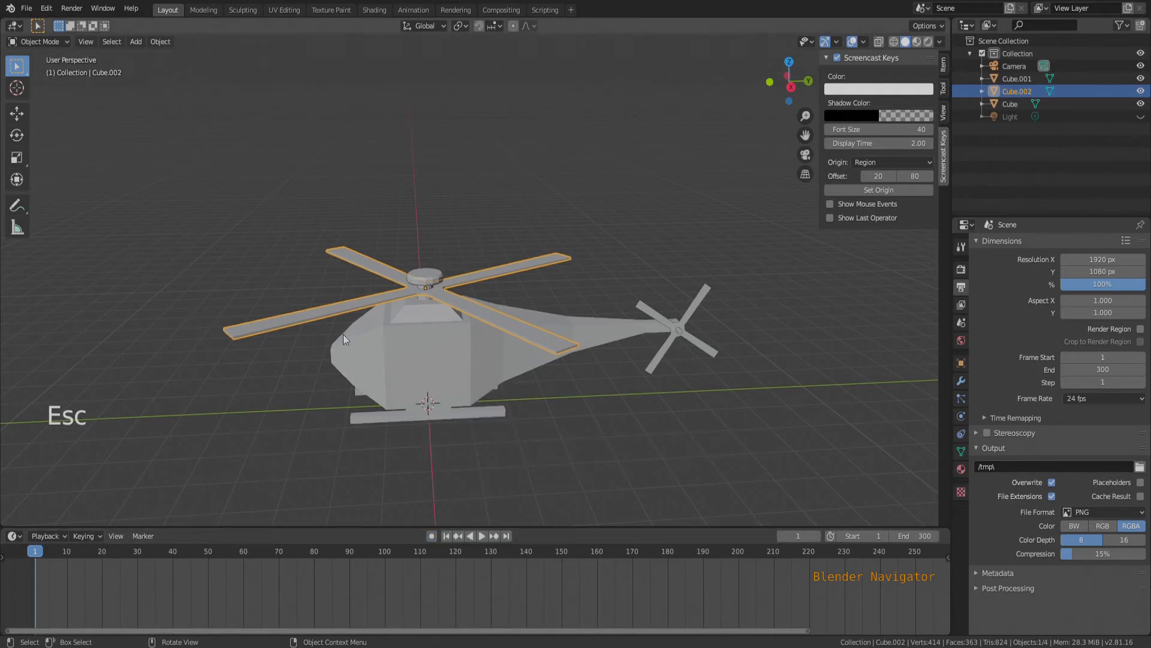
Step: Parent the main rotor to the helicopter body with the Object option
left_click(403, 366, "shift")
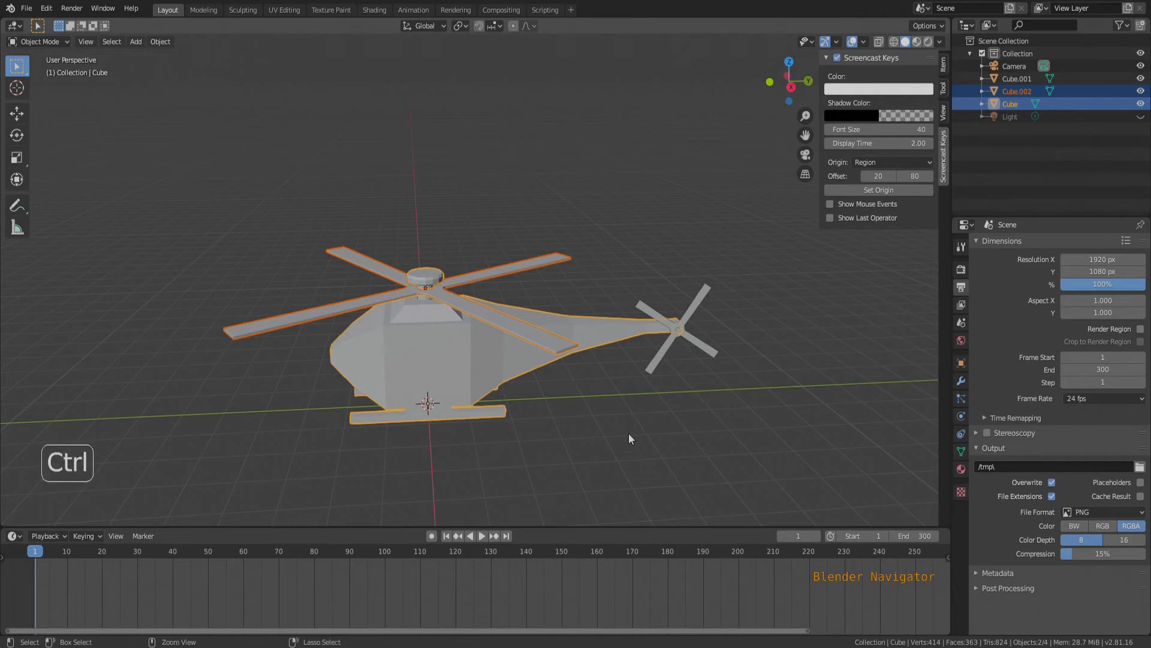
key("ctrl+p")
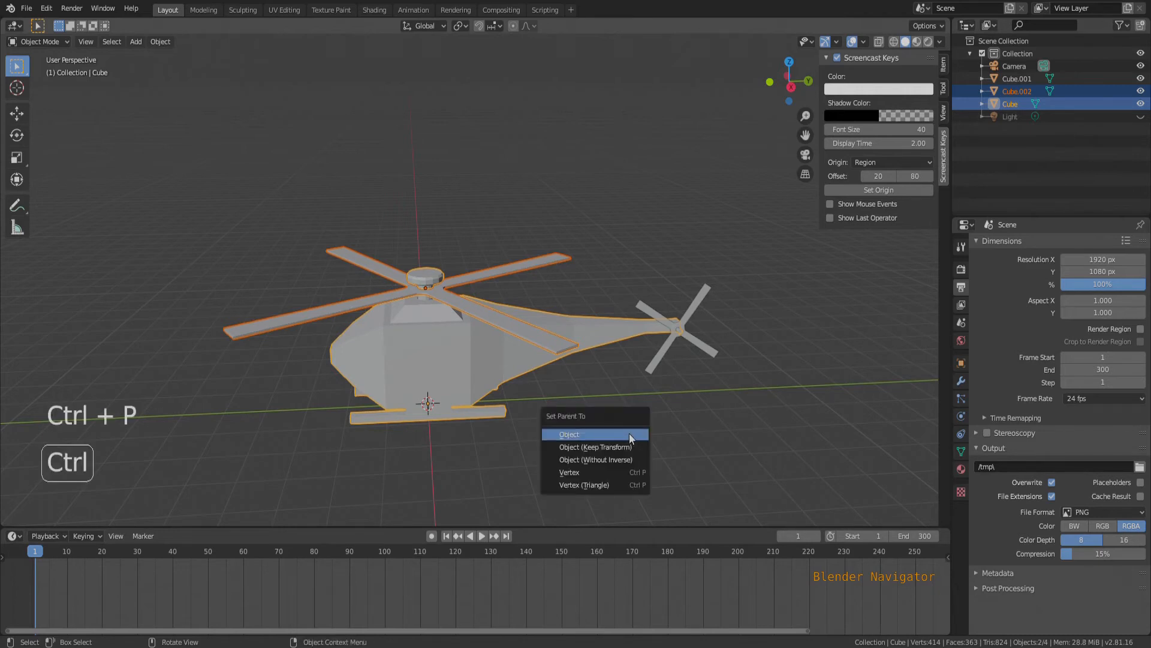
left_click(629, 435)
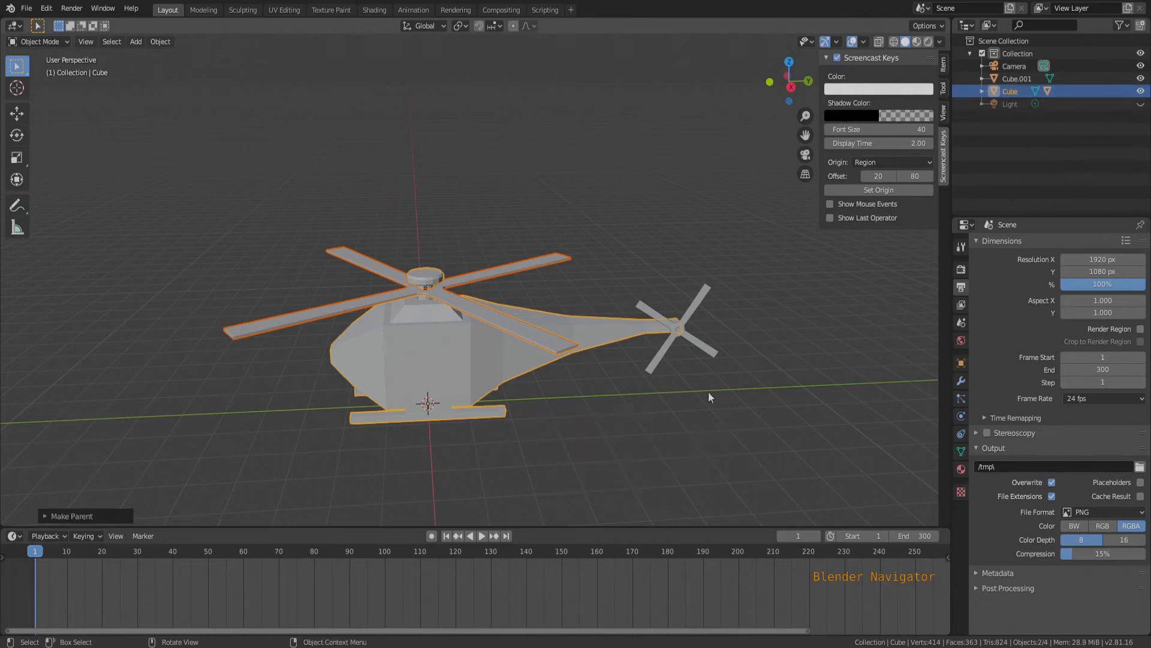
Step: Parent the tail rotor to the helicopter body with the Object option
left_click(653, 364)
left_click(618, 336, "shift")
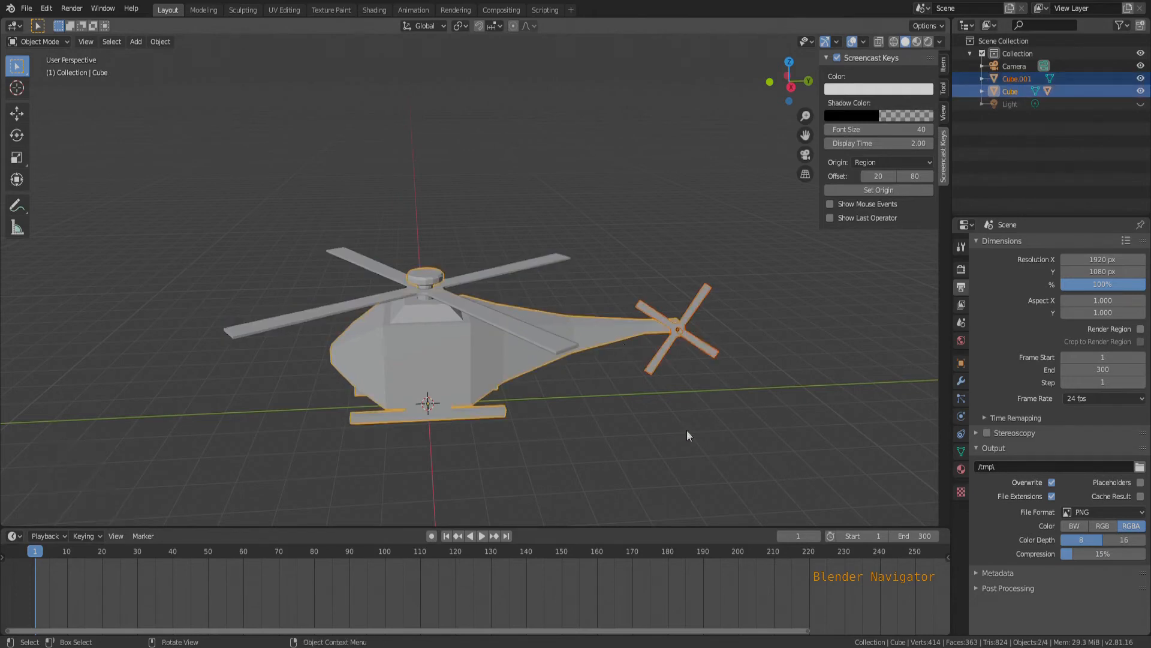
key("ctrl+p")
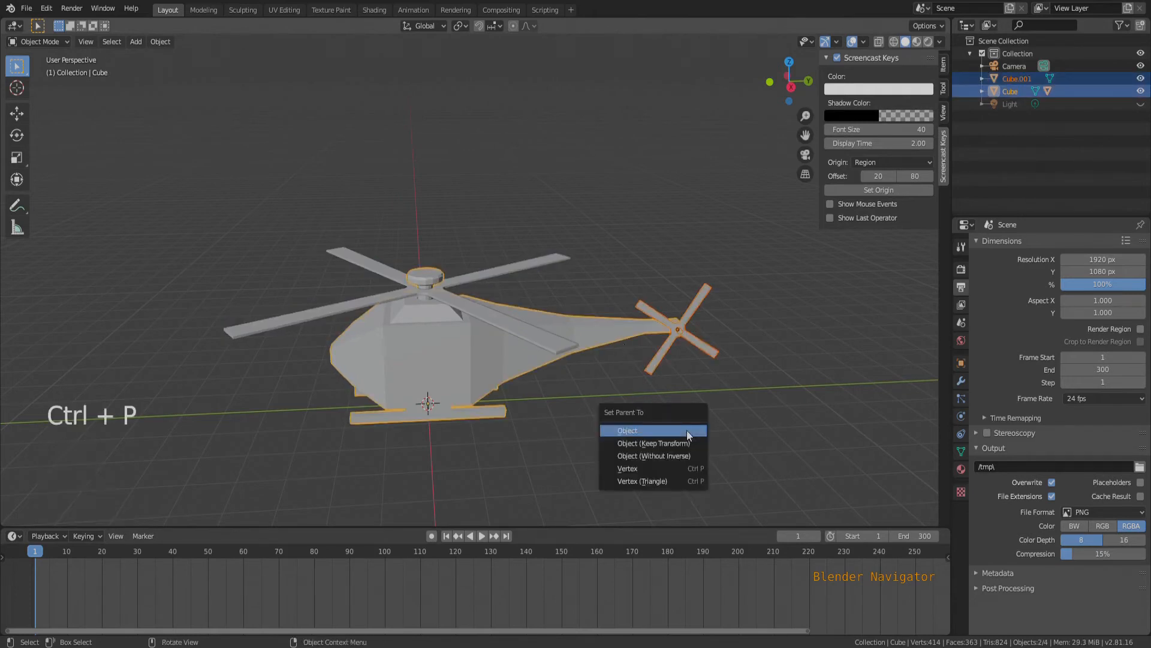
left_click(686, 430)
left_click(487, 380)
Step: Turn on auto keying and insert a LocRotScale keyframe for the main rotor at frame 1
left_click(306, 323)
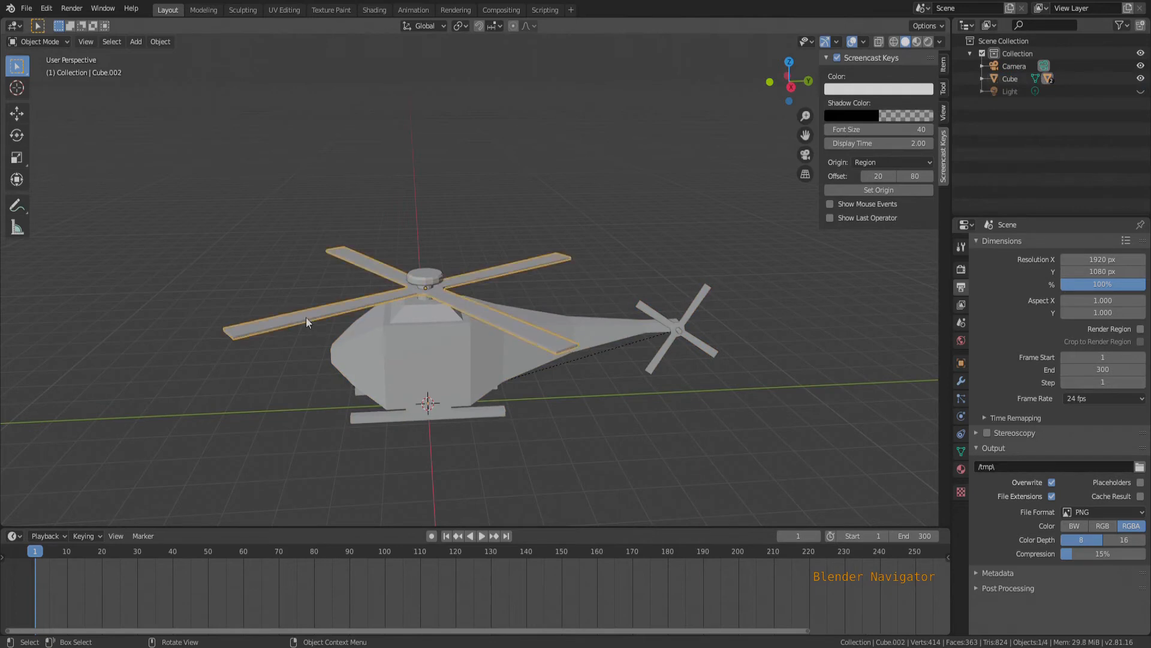
left_click(432, 536)
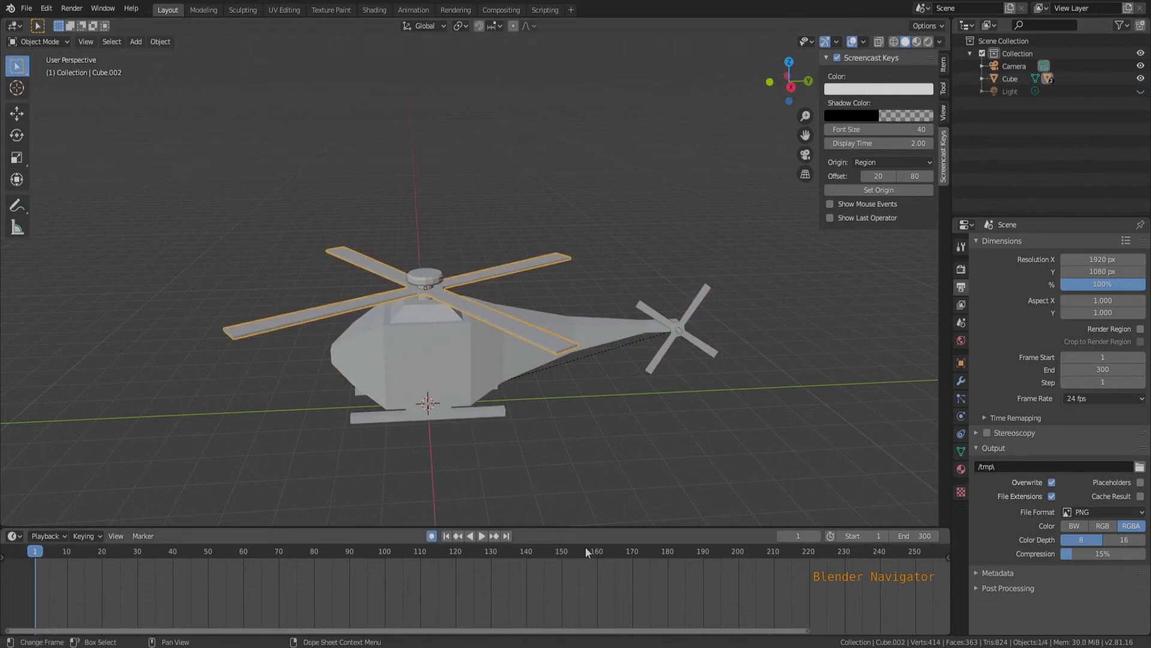
key("i")
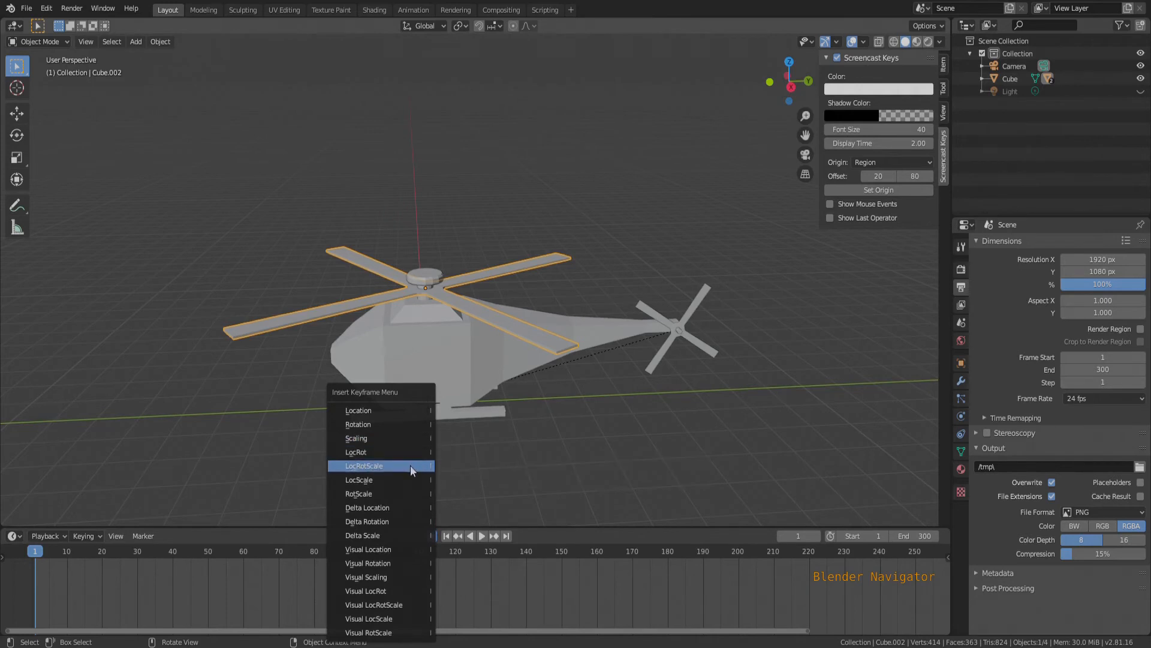
left_click(410, 465)
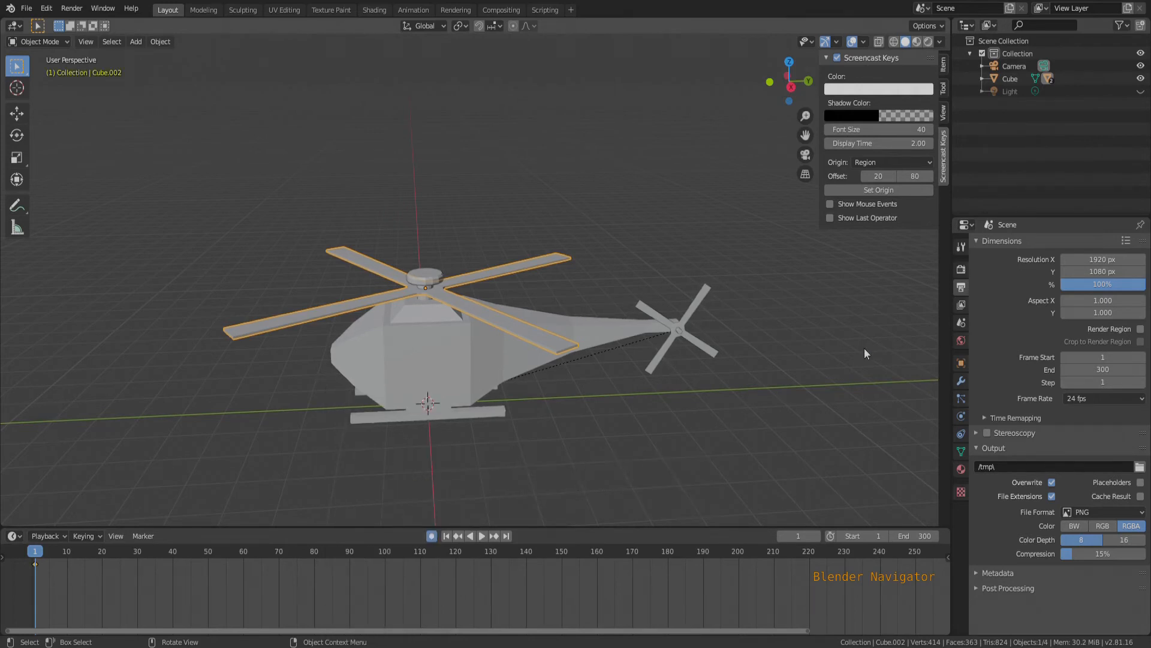
Step: At frame 300, set the main rotor's Z rotation to 10000°
left_click(507, 536)
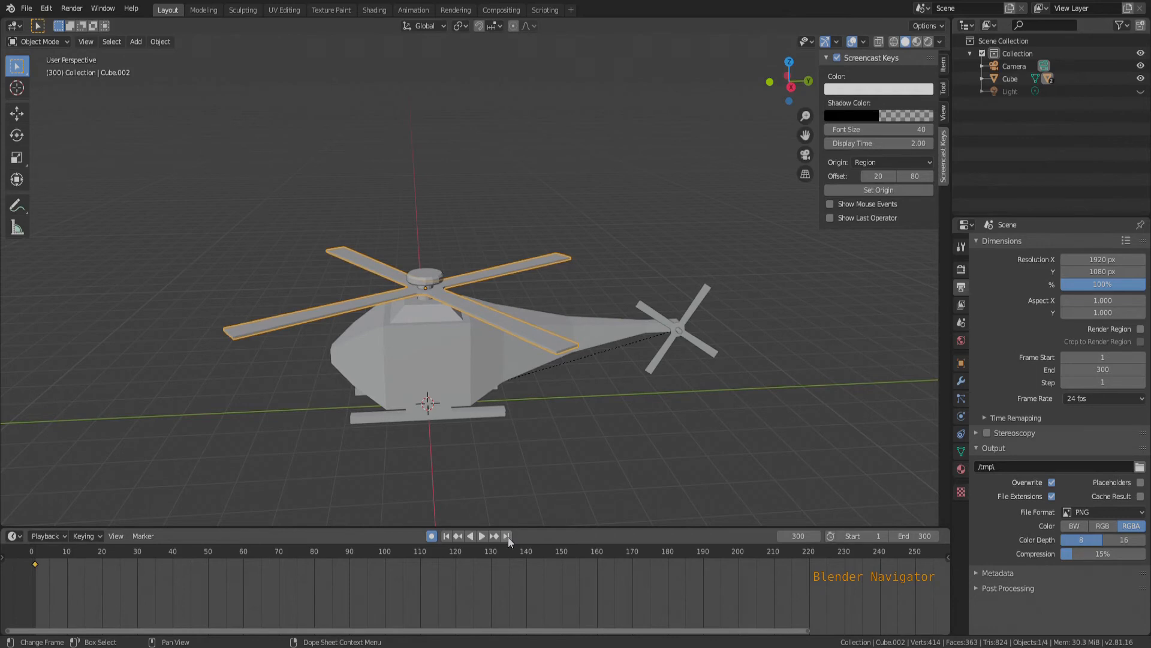
left_click(944, 66)
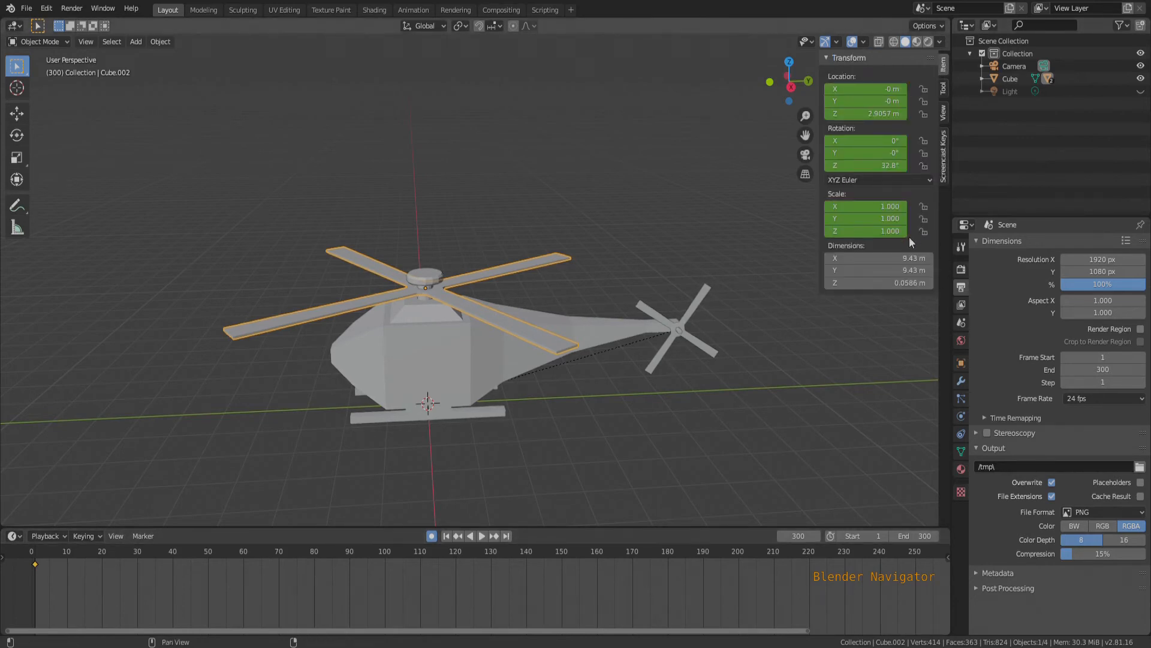
left_click(900, 172)
type("10000")
key("Return")
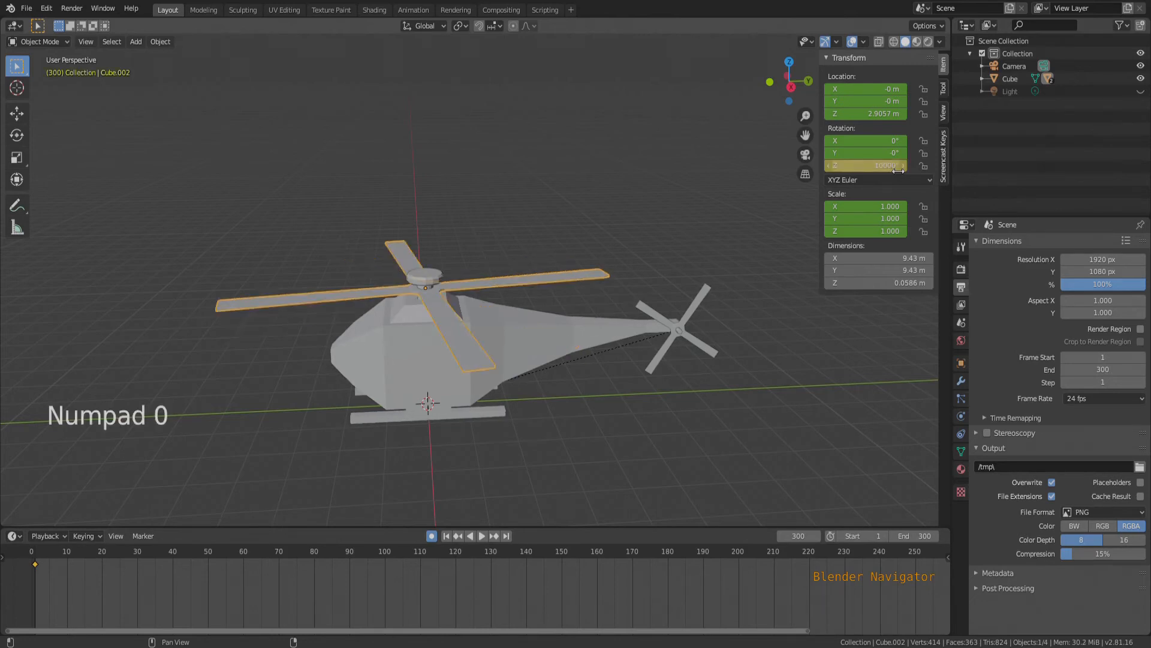
Step: Insert a LocRotScale keyframe for the tail rotor at frame 1
left_click(713, 354)
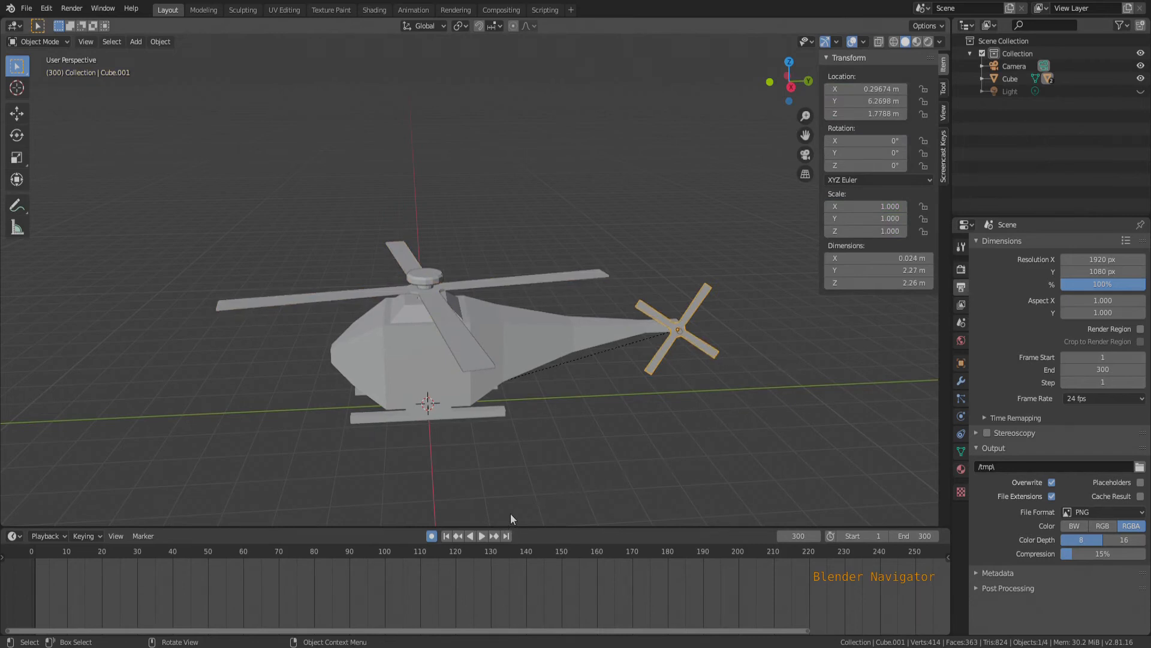
left_click(446, 537)
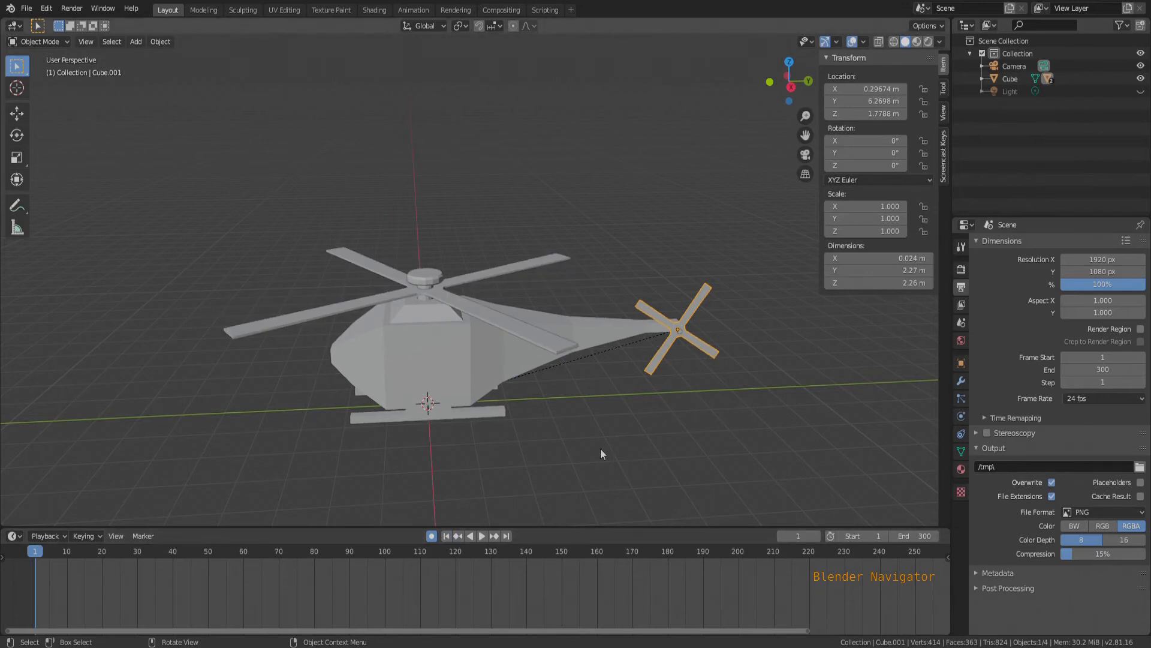
key("i")
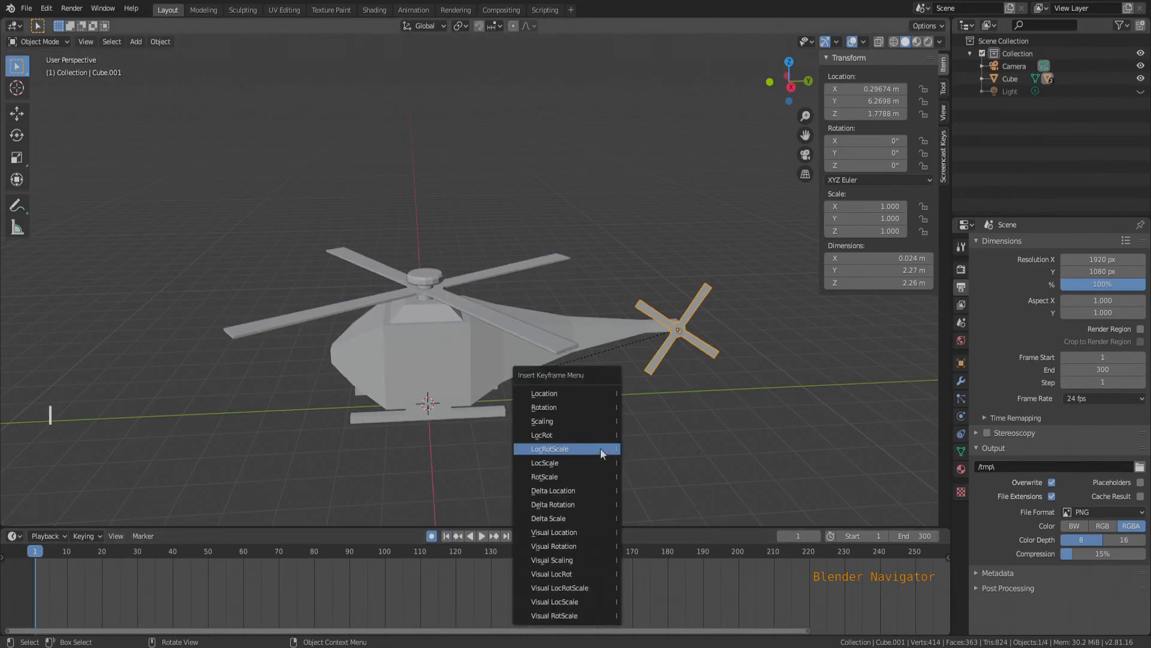
left_click(600, 448)
Step: At frame 300, set the tail rotor's X rotation to 10000°
left_click(506, 536)
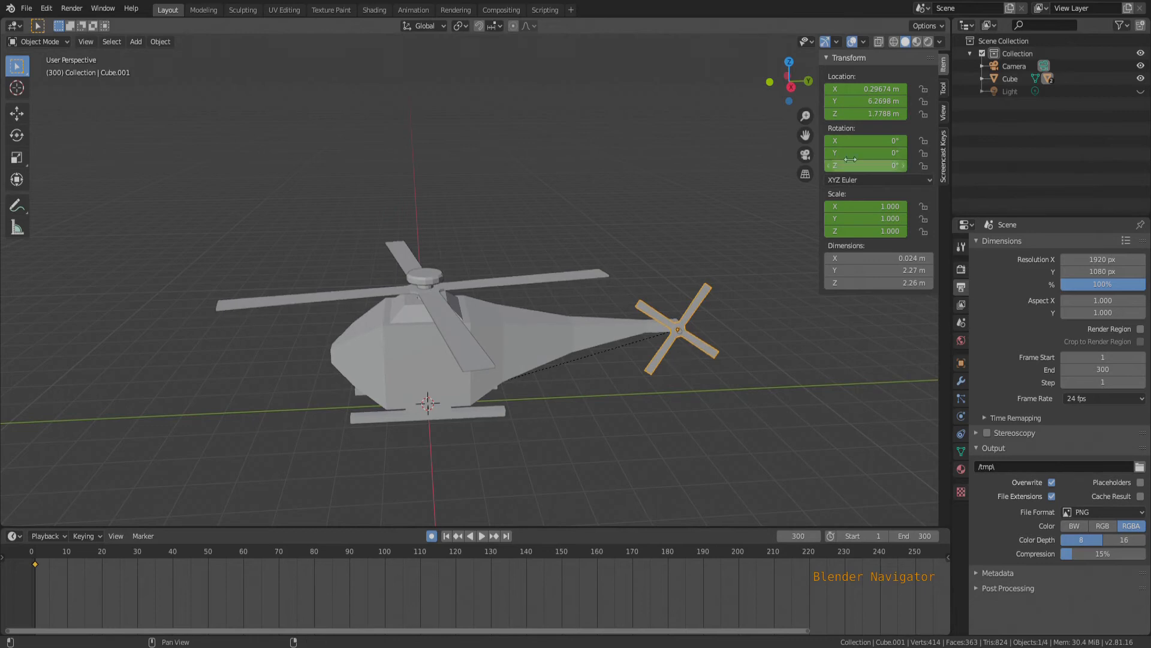
mouse_move(867, 140)
left_mouse_down()
mouse_move(887, 140)
mouse_move(868, 141)
left_mouse_up()
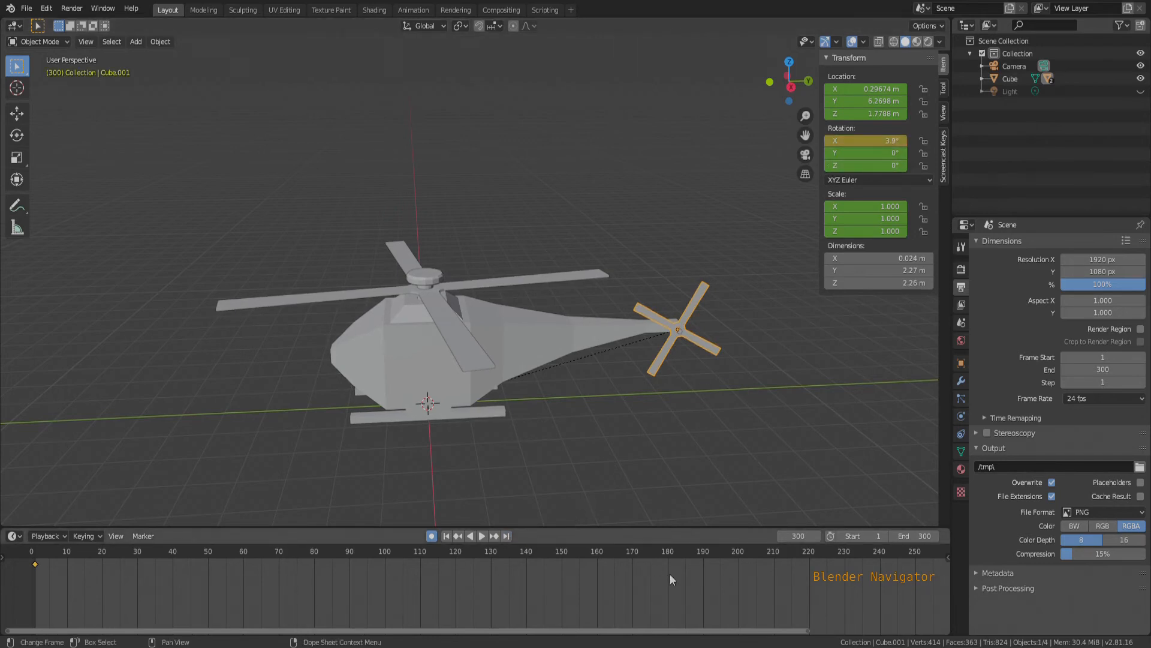
left_click(884, 141)
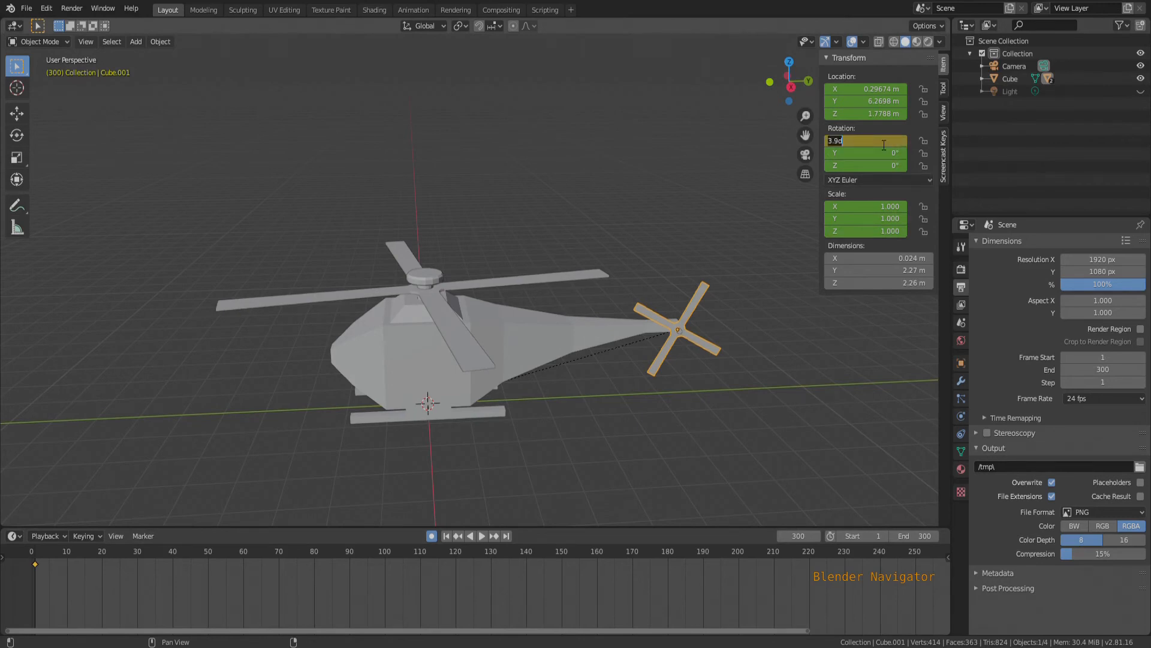
type("10000")
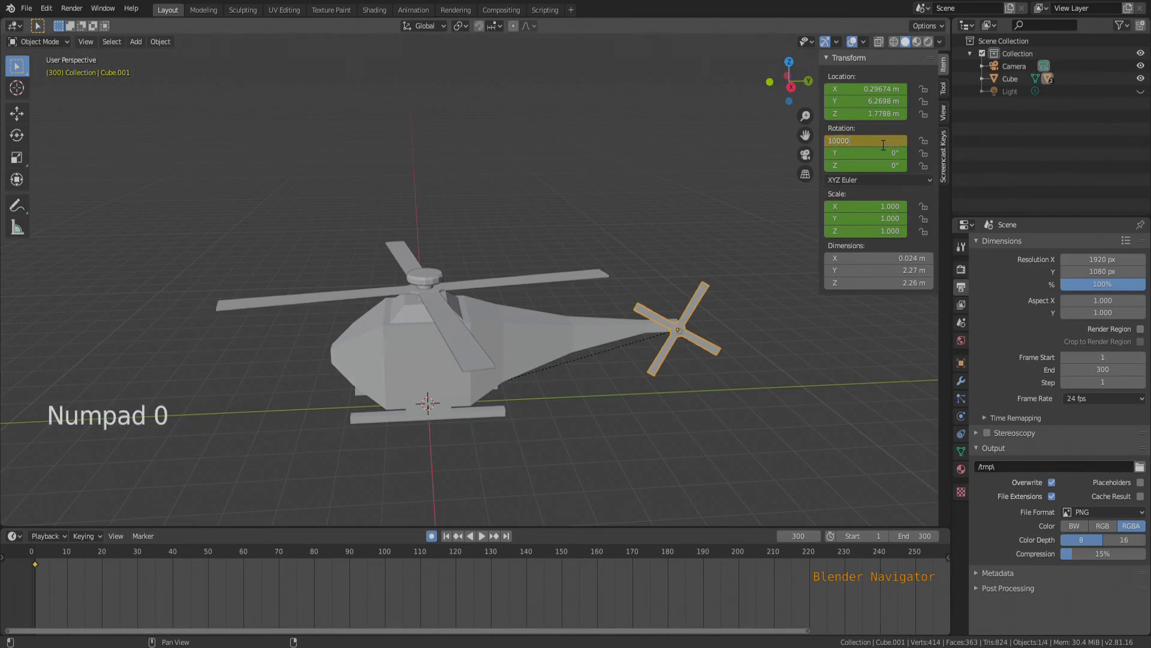
key("Return")
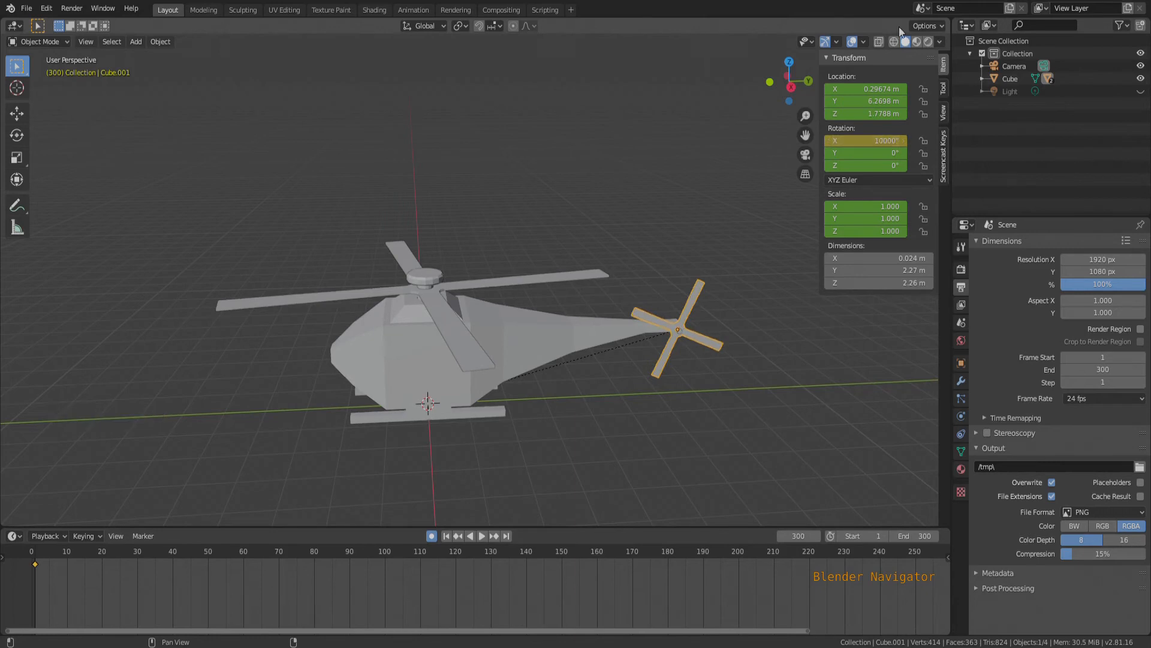
scroll(589, 361, "down", 5)
scroll(513, 562, "down", 4)
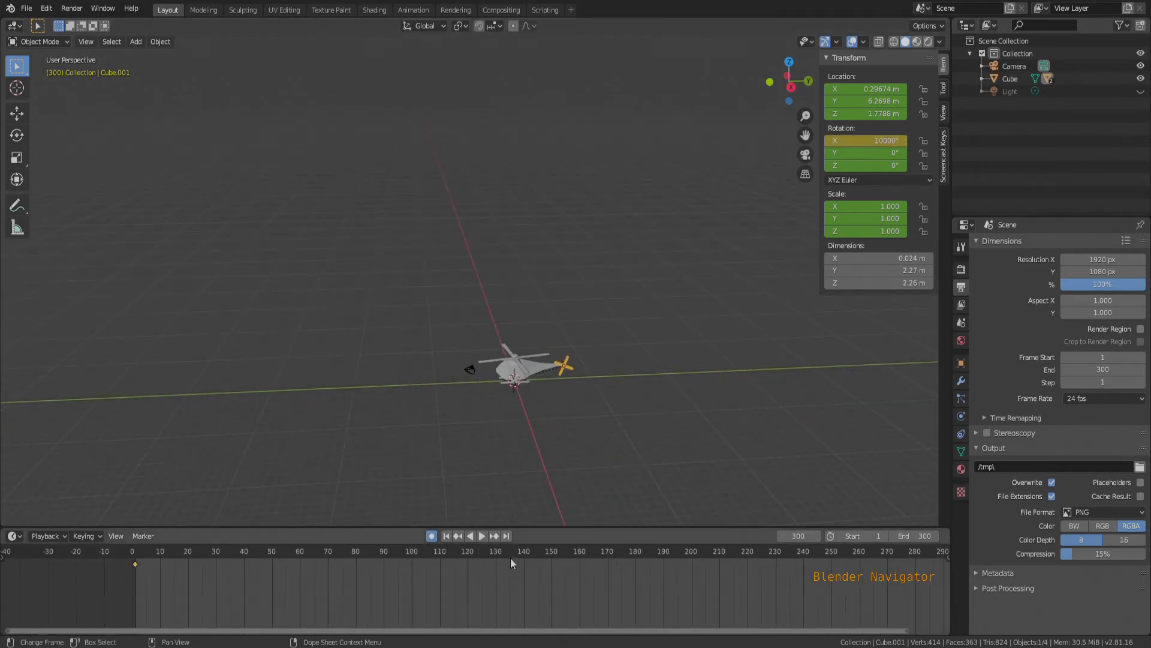
Step: Play the animation to check the spinning main and tail rotors on the helicopter
scroll(578, 600, "up", 3)
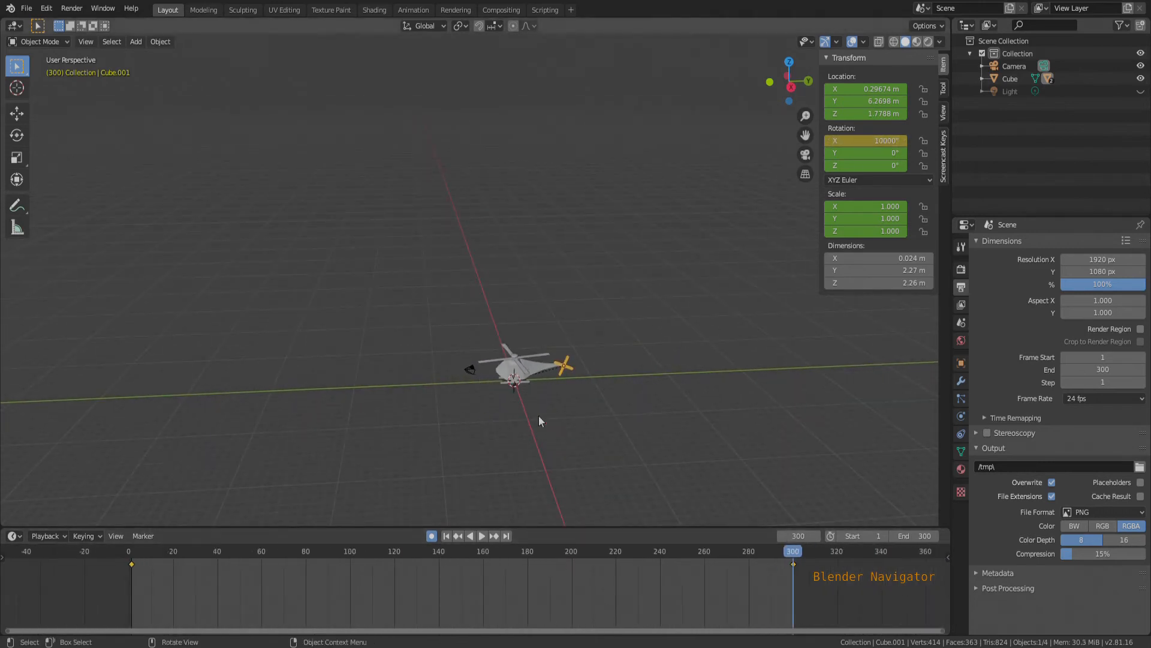
scroll(494, 379, "up", 5)
left_click(591, 448)
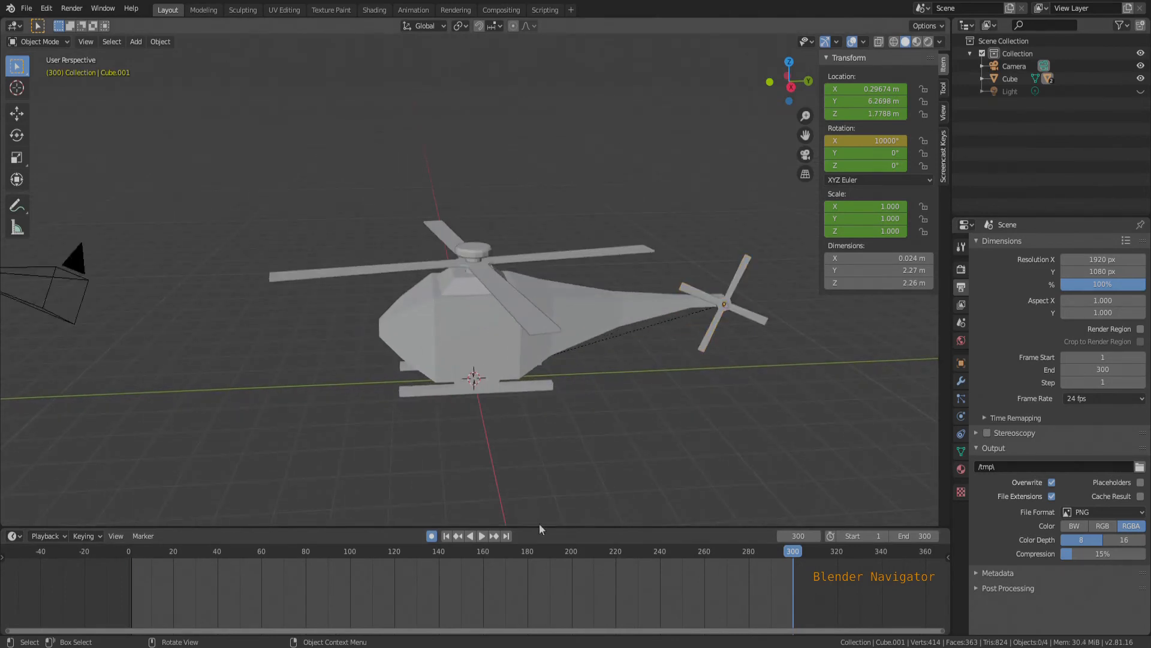
left_click(453, 537)
left_click(487, 539)
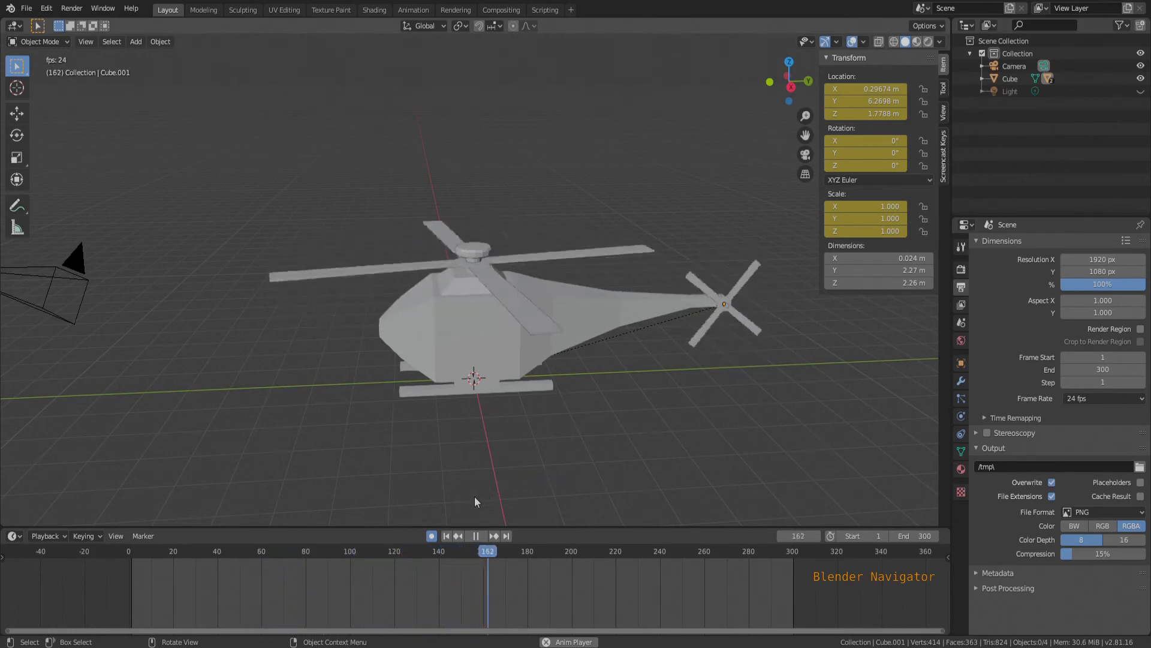
left_click(477, 536)
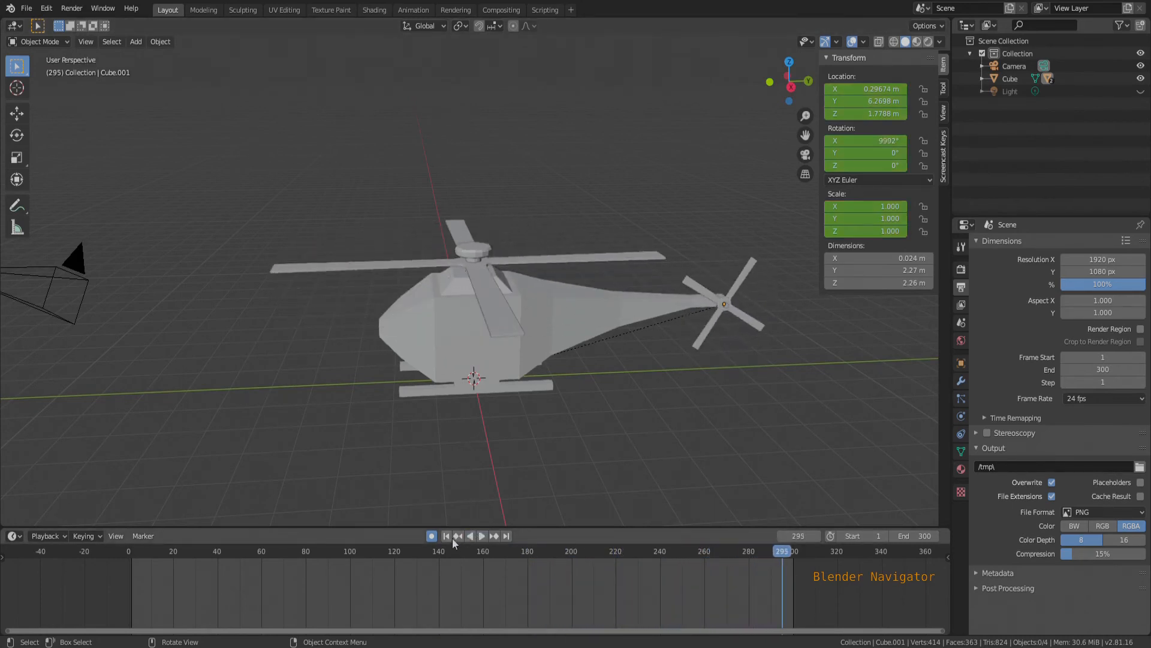
Step: Insert a LocRotScale keyframe for the helicopter body at frame 60
left_click(446, 536)
left_click_drag(132, 553, 263, 567)
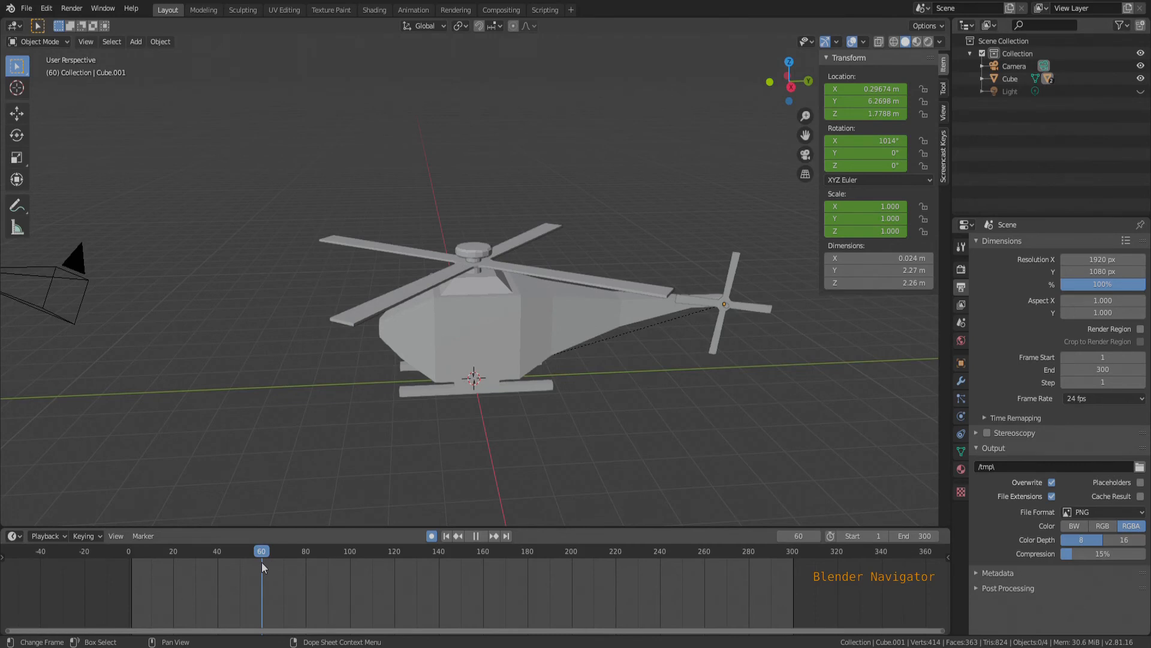
left_click(437, 337)
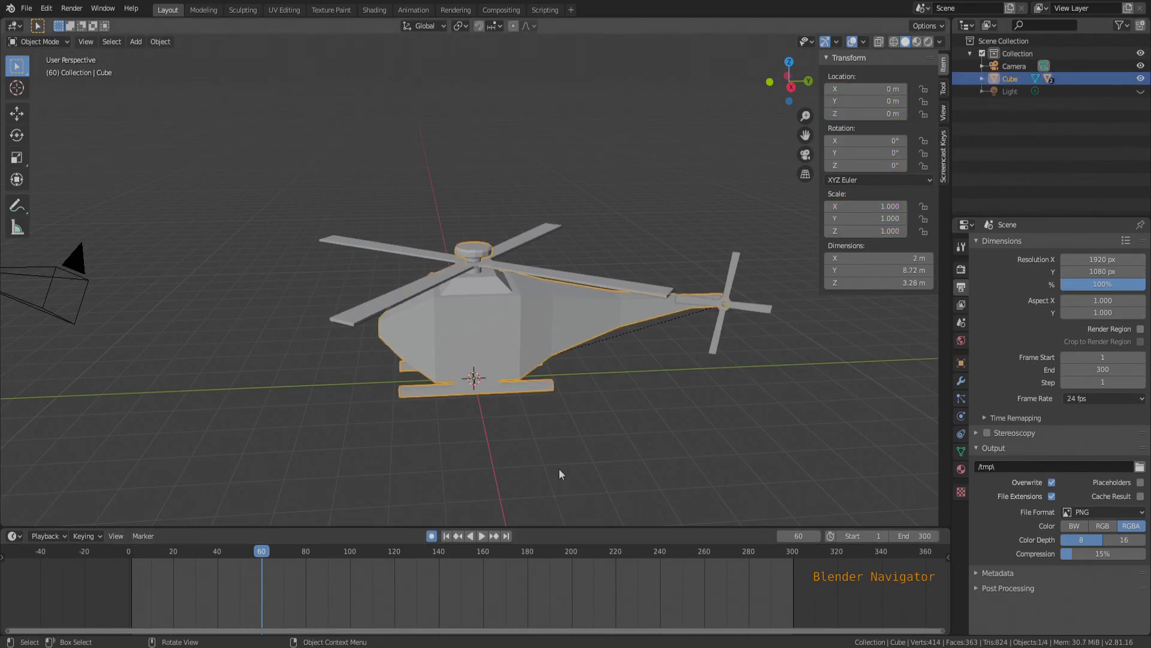
key("i")
left_click(559, 469)
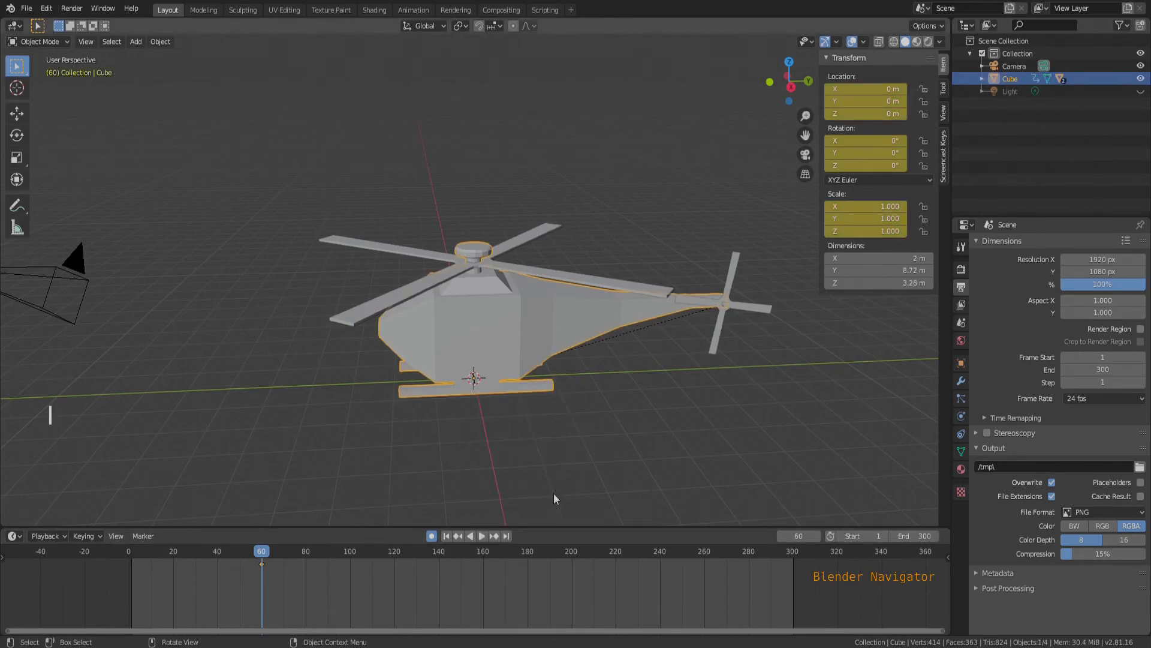
Step: Try raising the helicopter body about 3.74 m along Z at frame 60 and undo the move
scroll(438, 454, "down", 3)
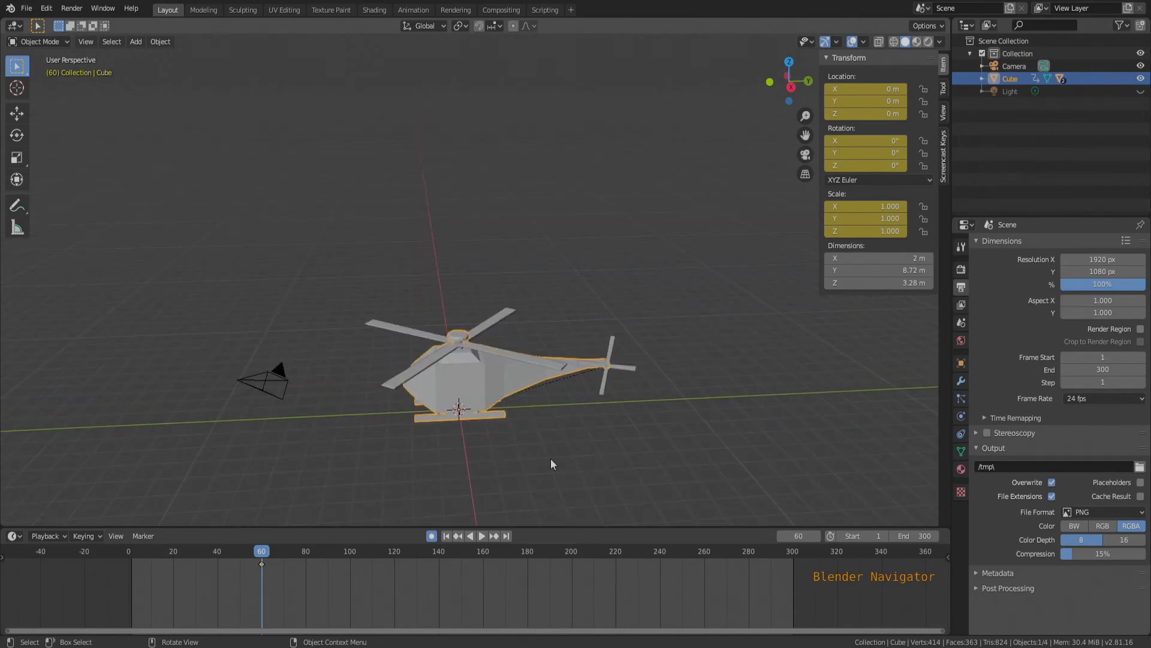
key("g")
key("z")
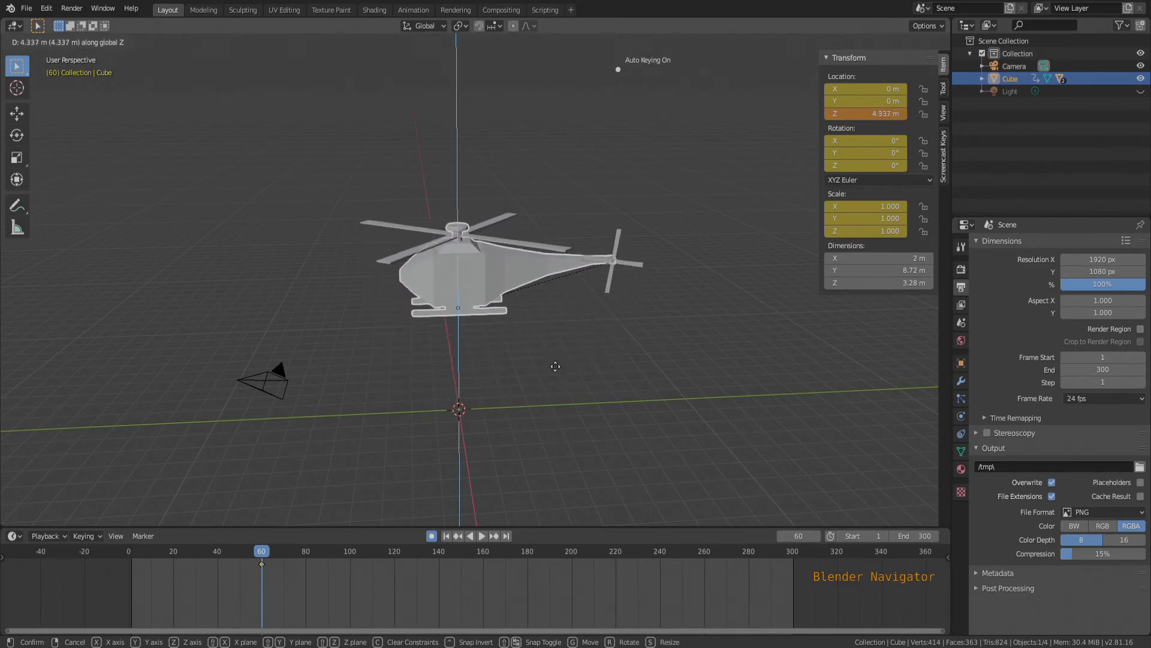
left_click(555, 377)
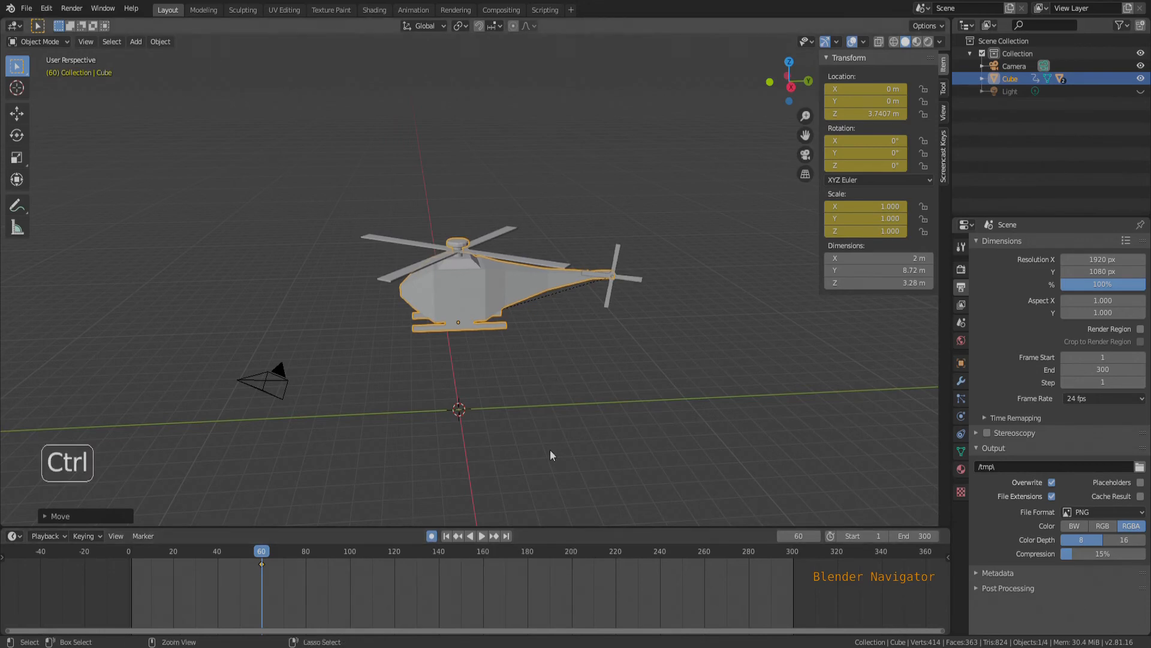
key("ctrl+z")
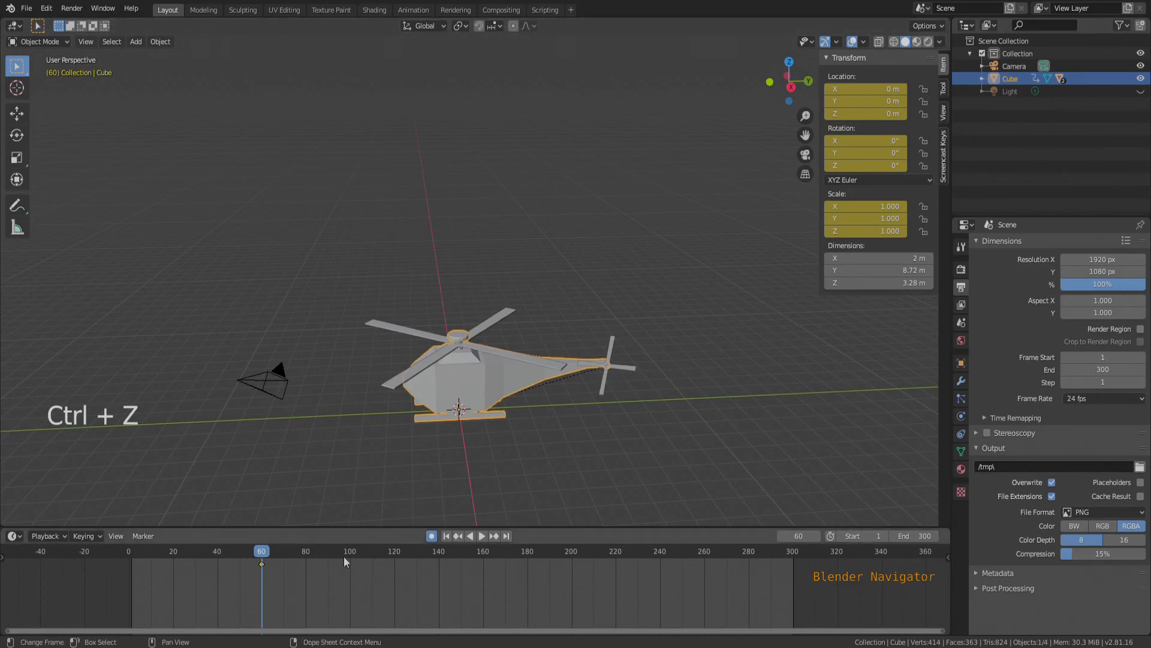
Step: At frame 114, raise the helicopter body along Z to a height of about 4.69 m
left_click(383, 553)
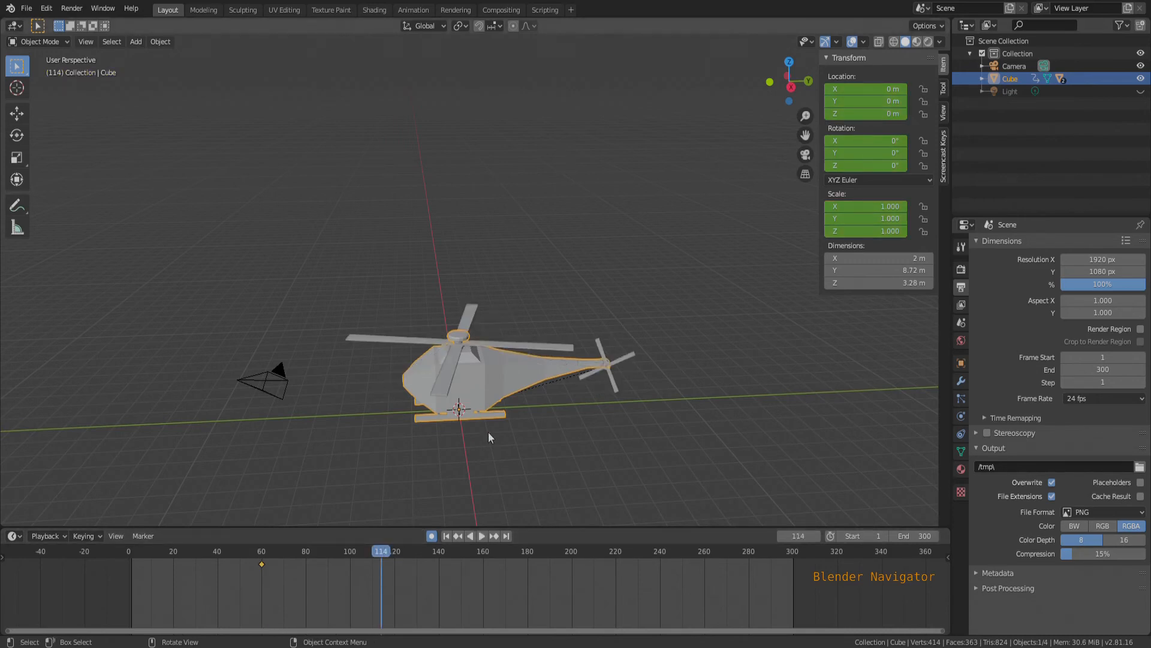
key("g")
left_click(507, 327)
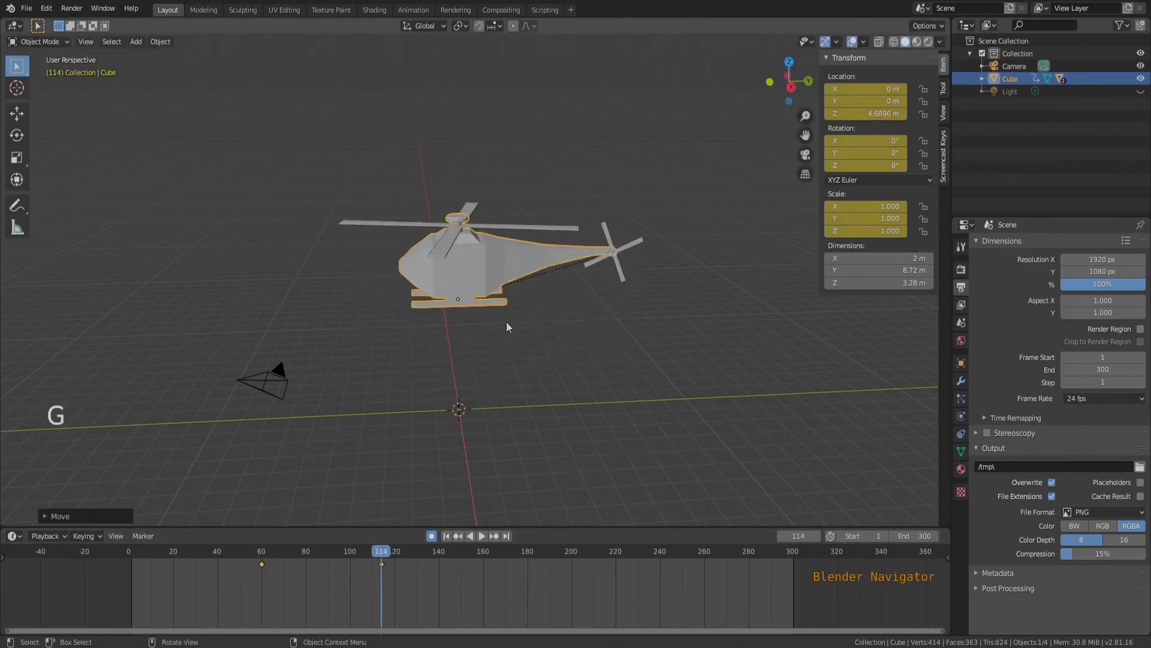
Step: Insert a LocRotScale keyframe for the helicopter body at frame 154 to hold it in the air
left_click(470, 553)
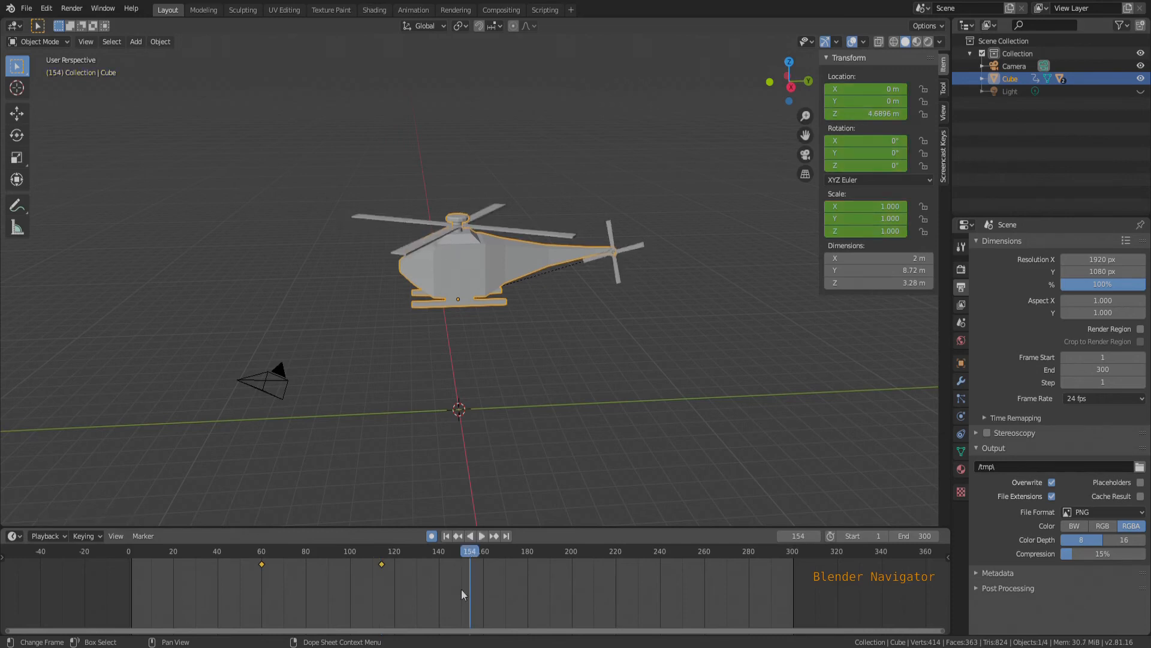
key("i")
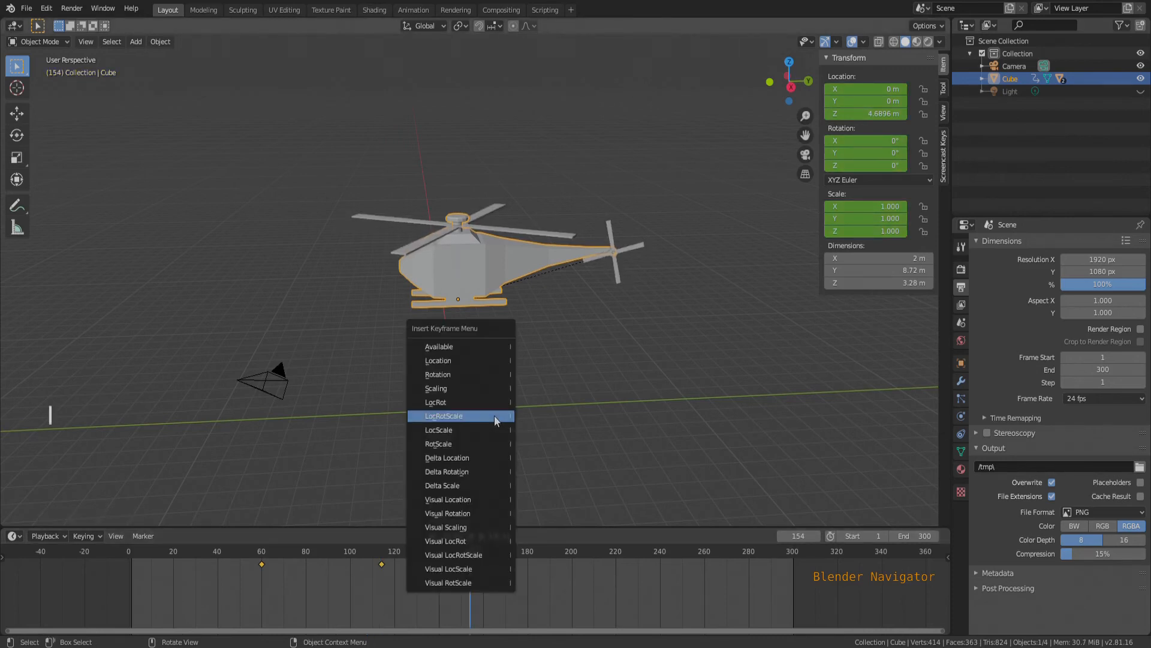
left_click(495, 416)
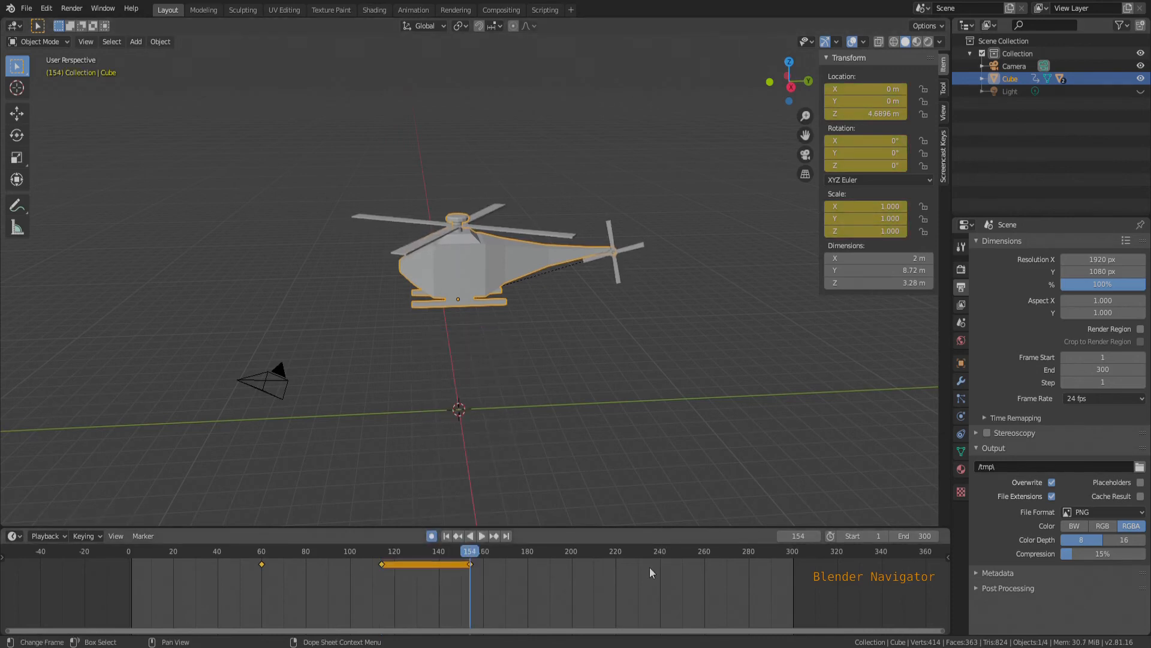
Step: At frame 236, set the helicopter body's Z location to 0 m so that it lands
left_click(653, 552)
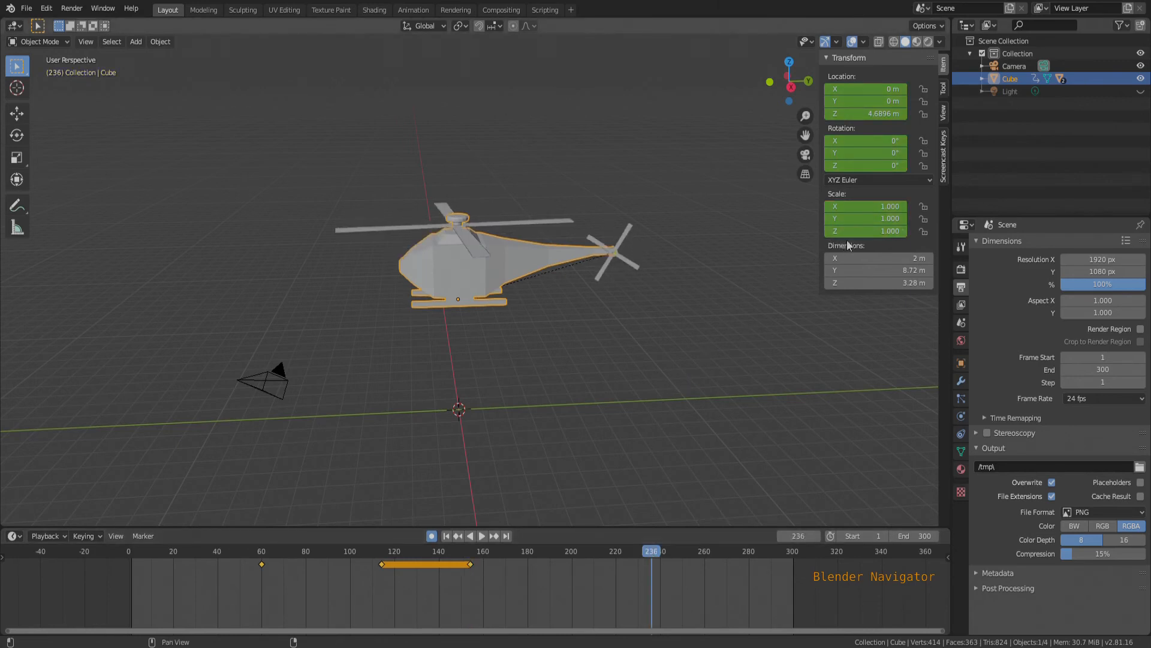
left_click(862, 114)
type("0")
key("Return")
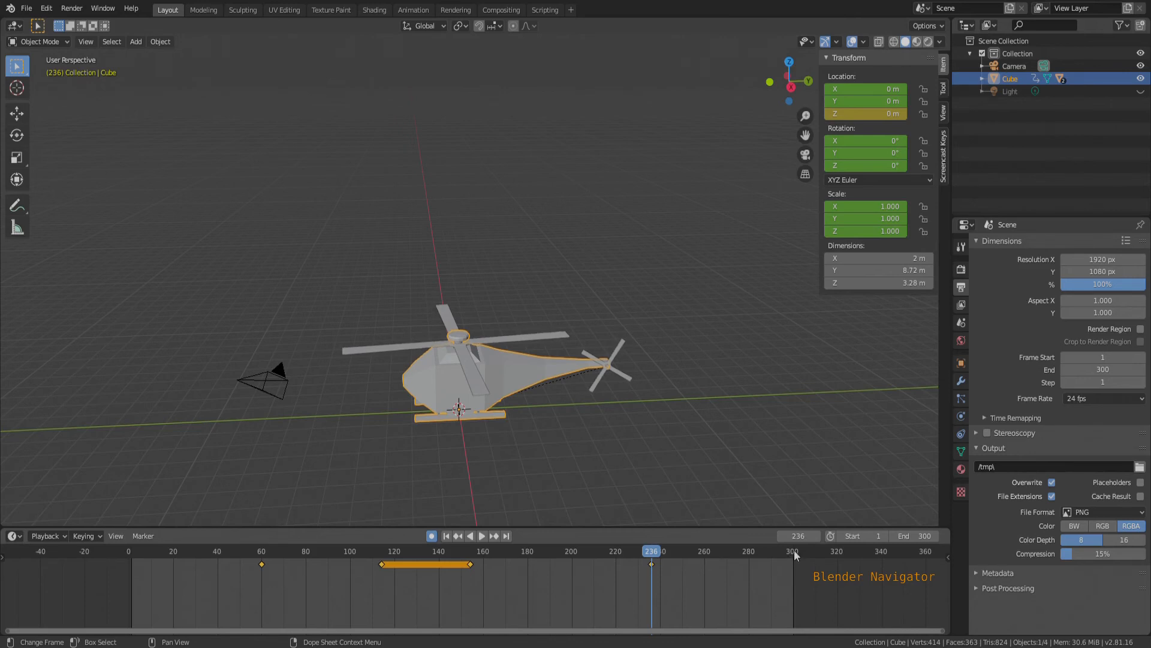
Step: Insert a LocRotScale keyframe for the helicopter body at frame 300
left_click(507, 536)
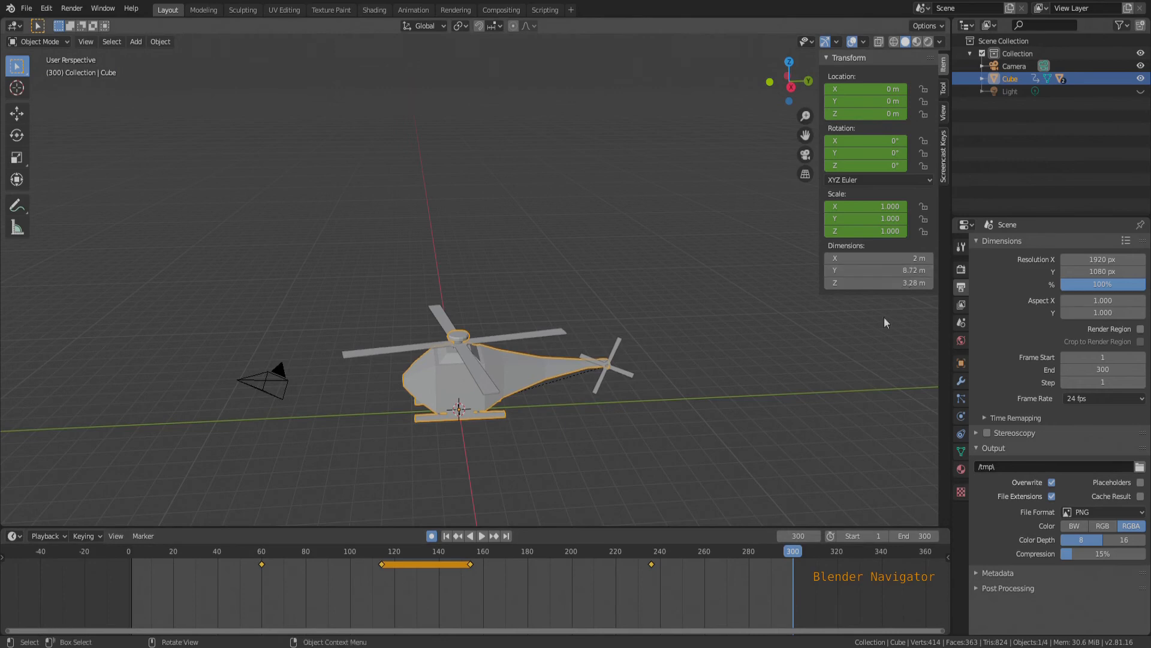
key("i")
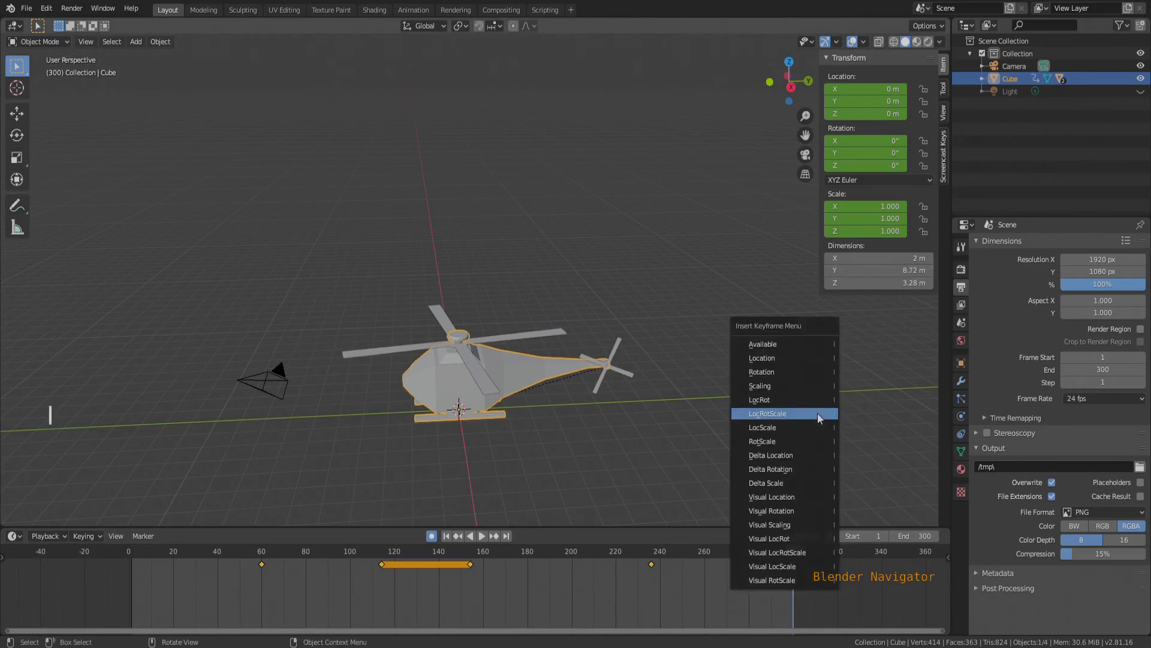
left_click(818, 413)
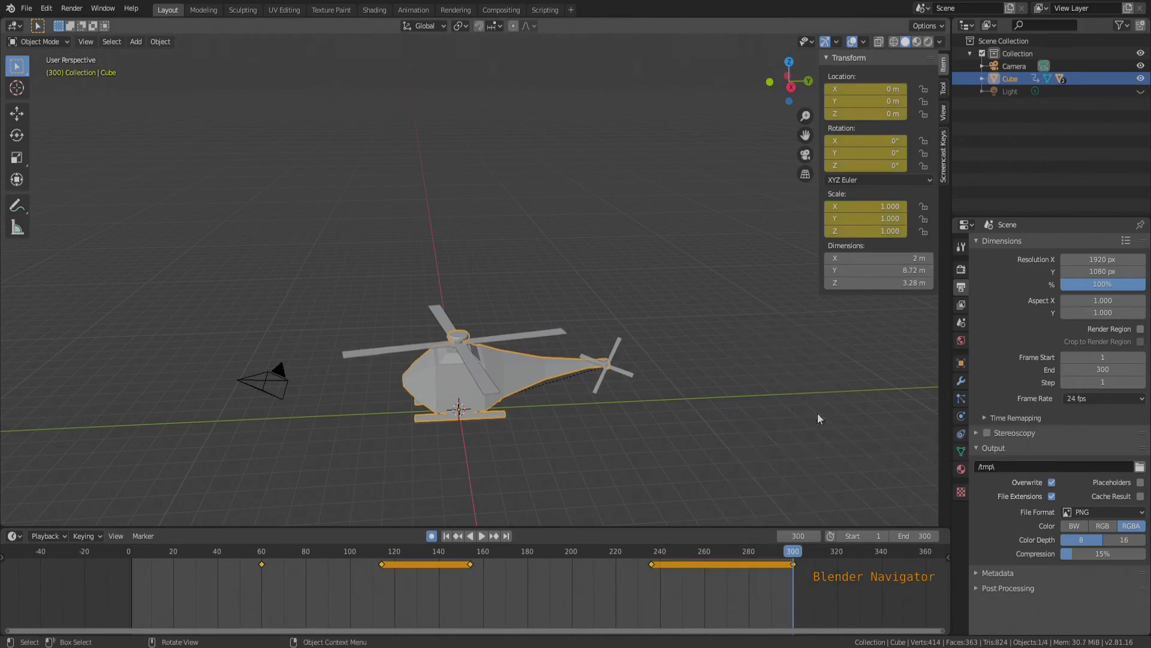
Step: Play the animation from frame 1 to check the helicopter's take-off, hover and landing
left_click(447, 536)
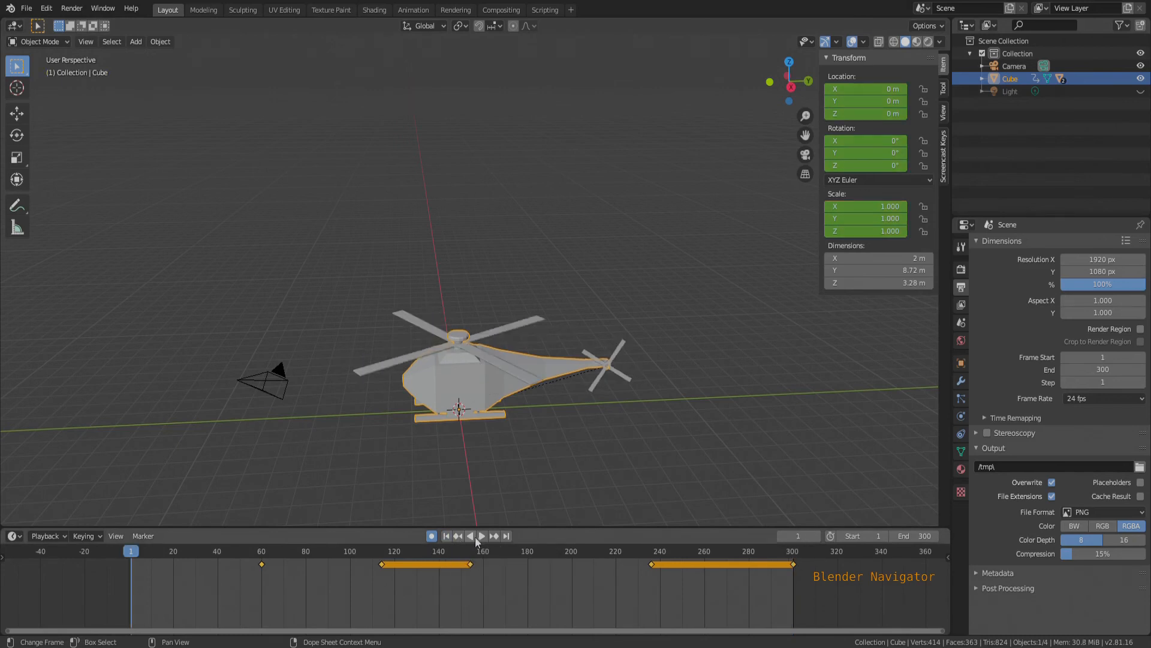
left_click(484, 536)
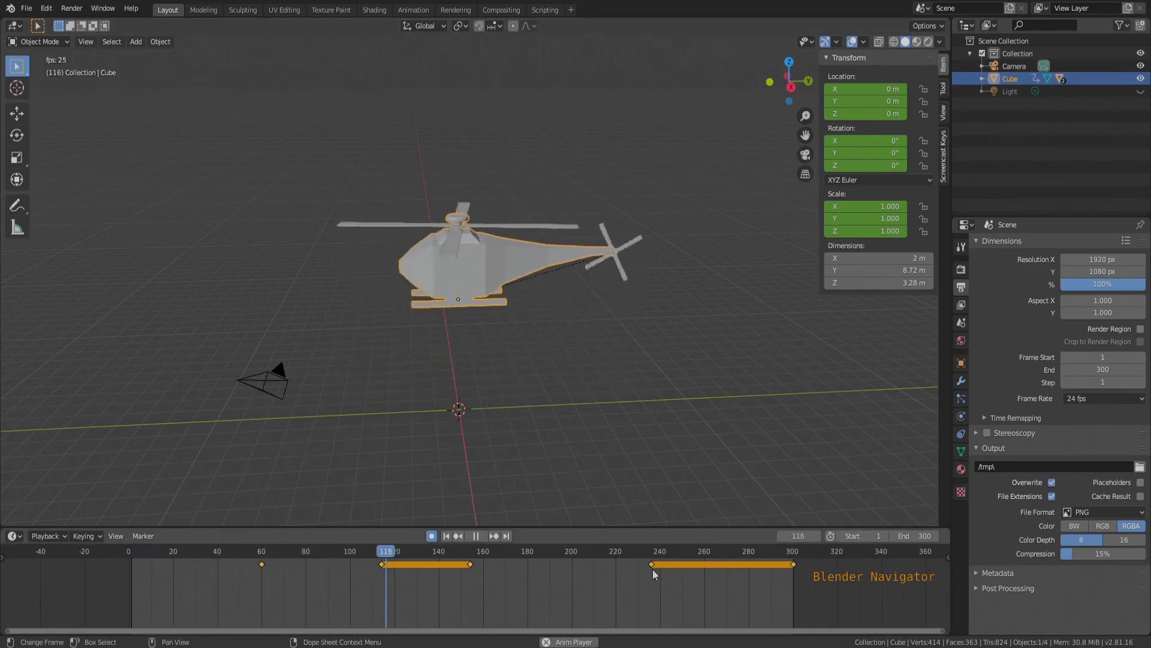
key("g")
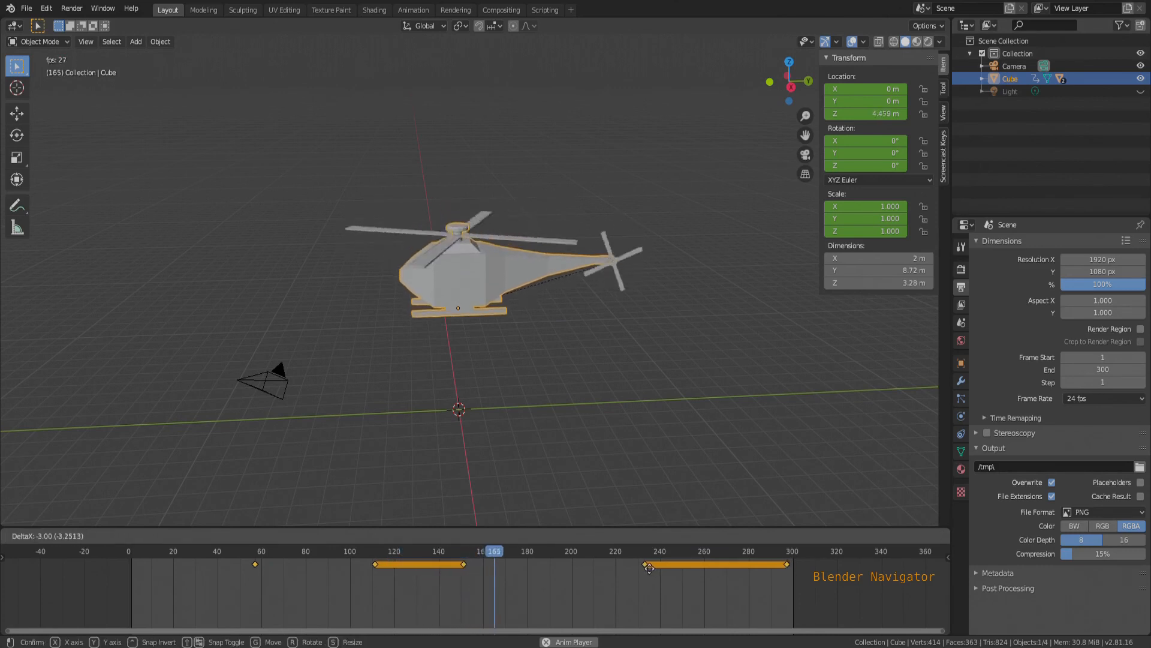
key("Escape")
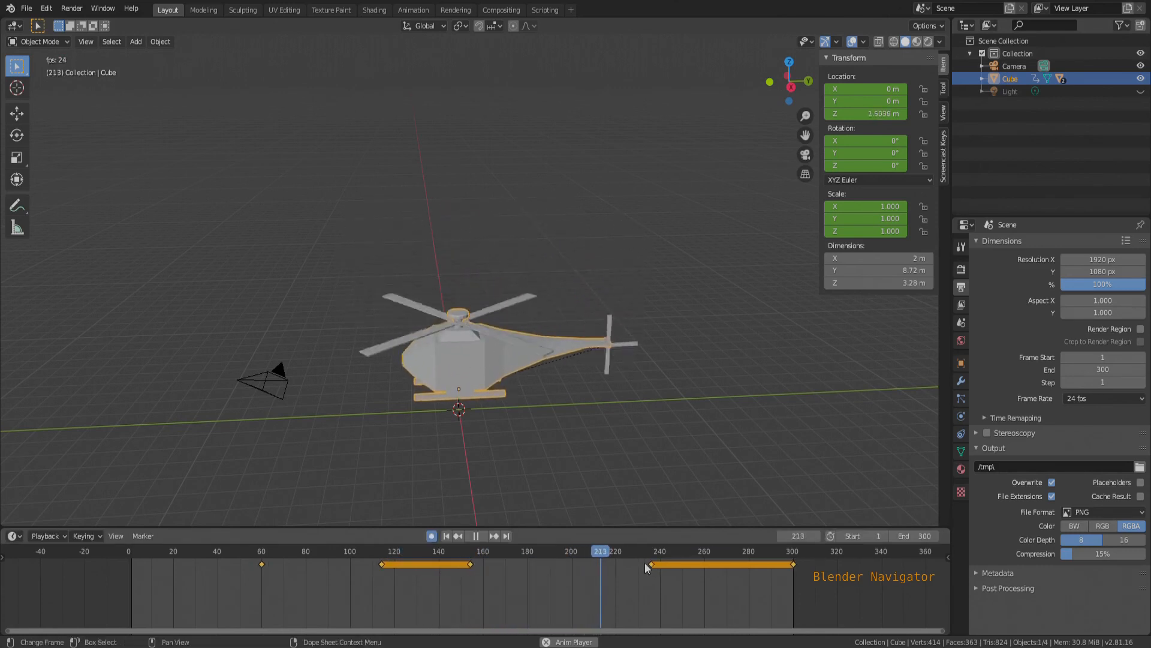
Step: Stop the playback, return to frame 1 and turn off auto keying
left_click(447, 535)
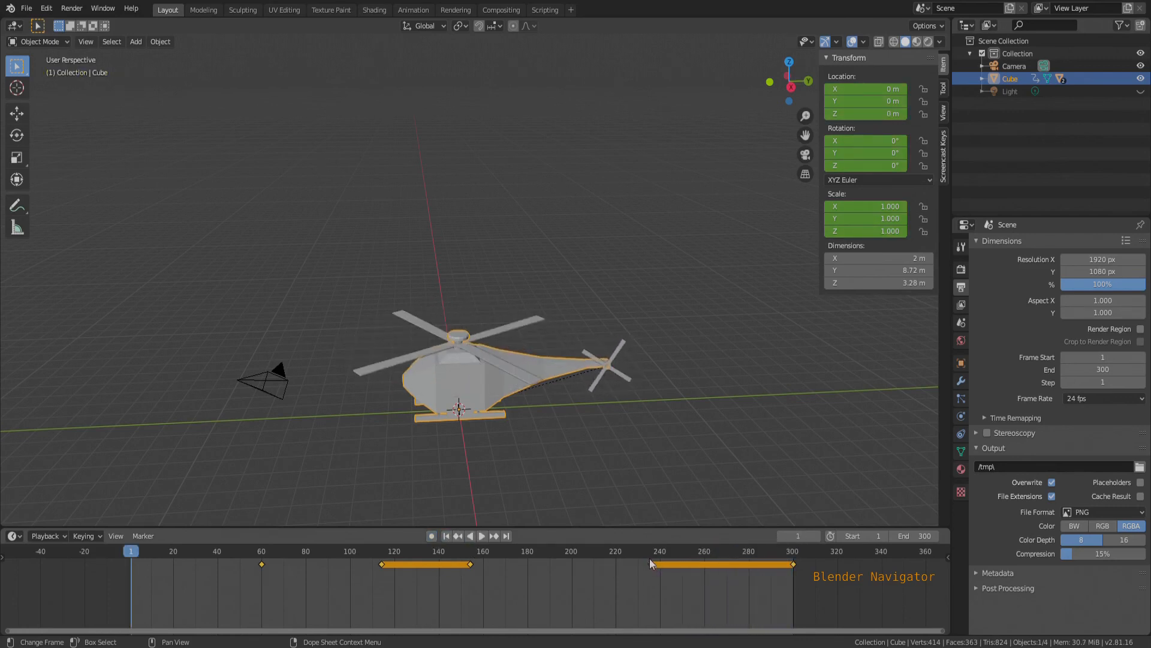
left_click_drag(651, 563, 649, 565)
right_click(648, 565)
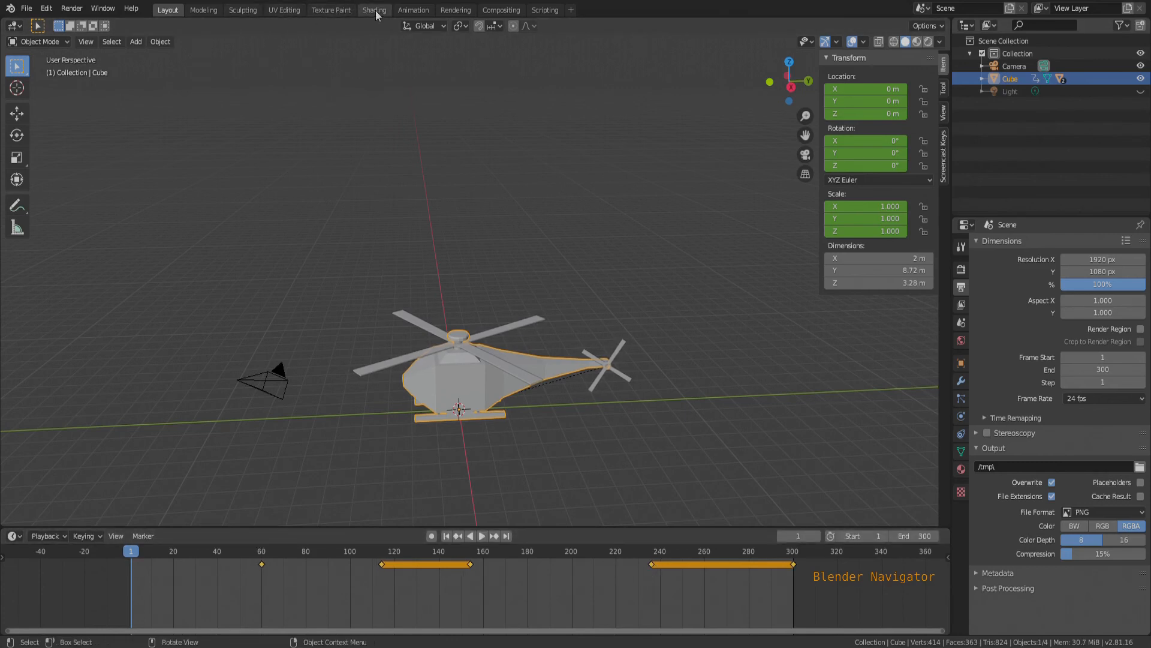
Step: Switch to the Animation workspace to work on the helicopter body's keyframes in the Dope Sheet
left_click(414, 10)
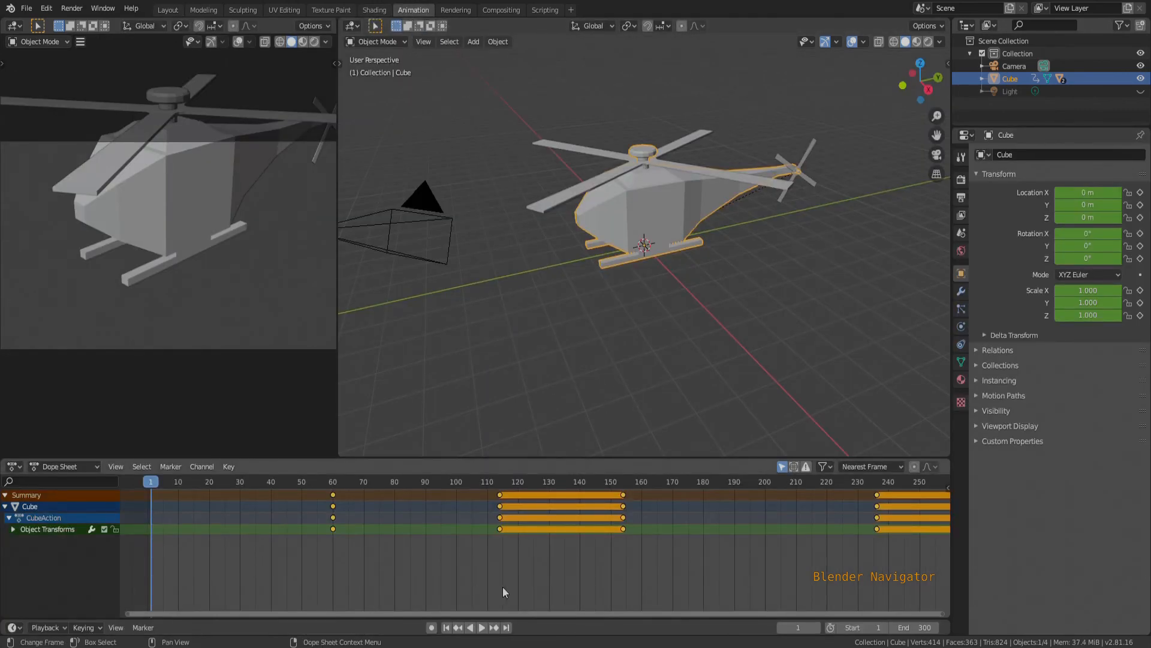
scroll(443, 560, "down", 6)
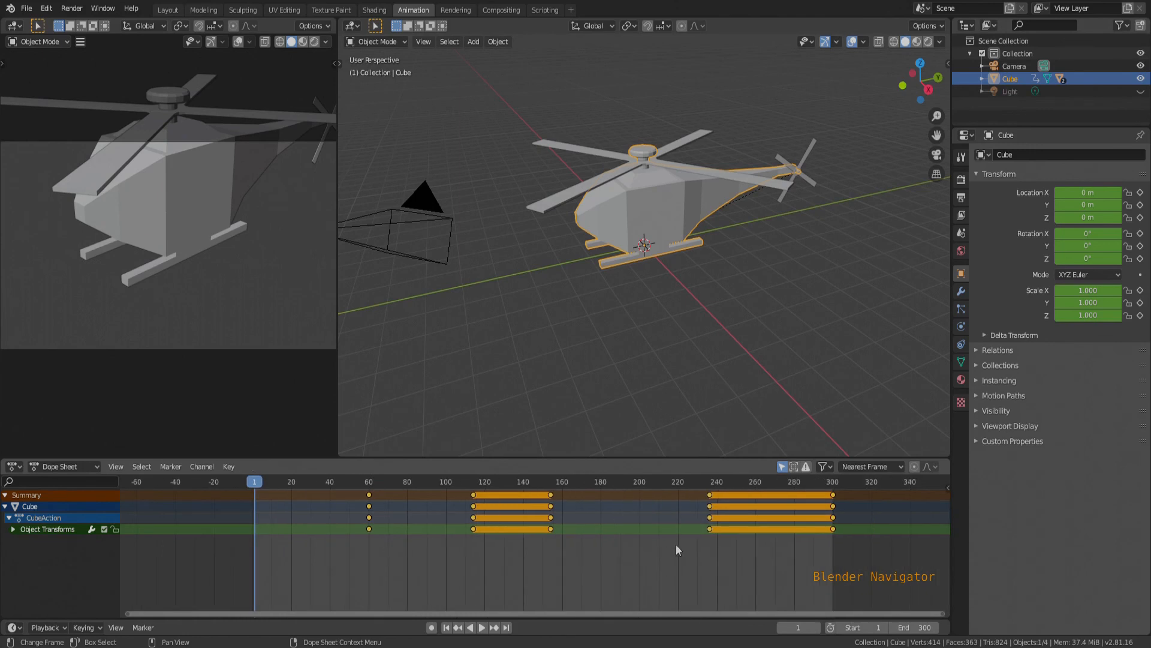
scroll(693, 544, "up", 3)
key("g")
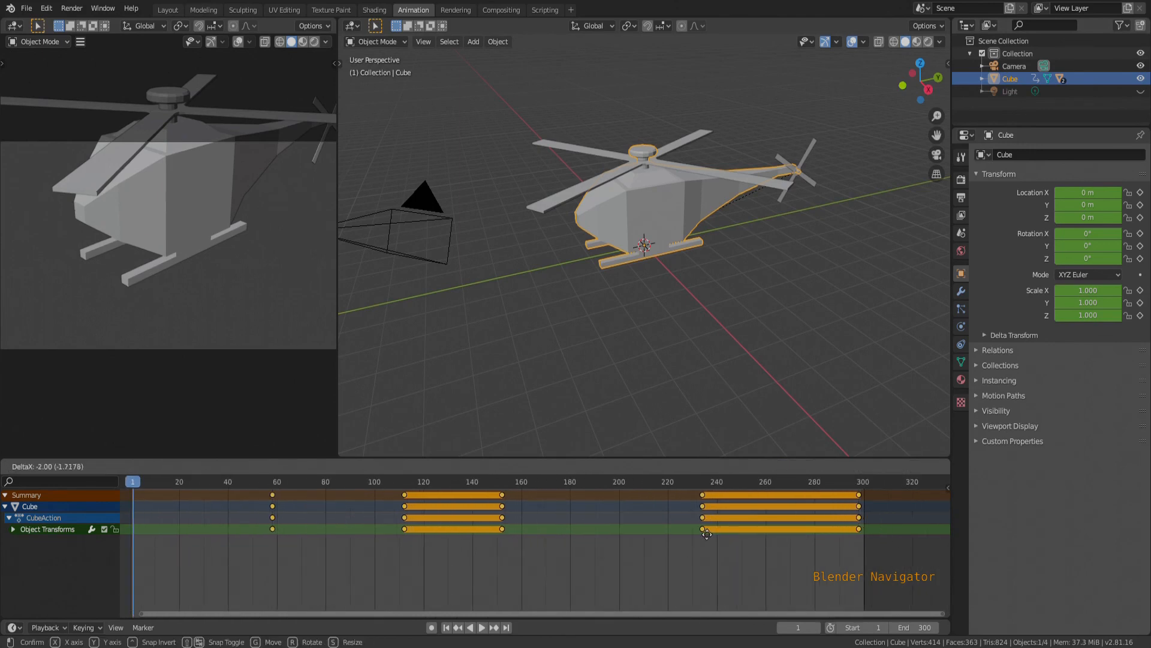
right_click(703, 529)
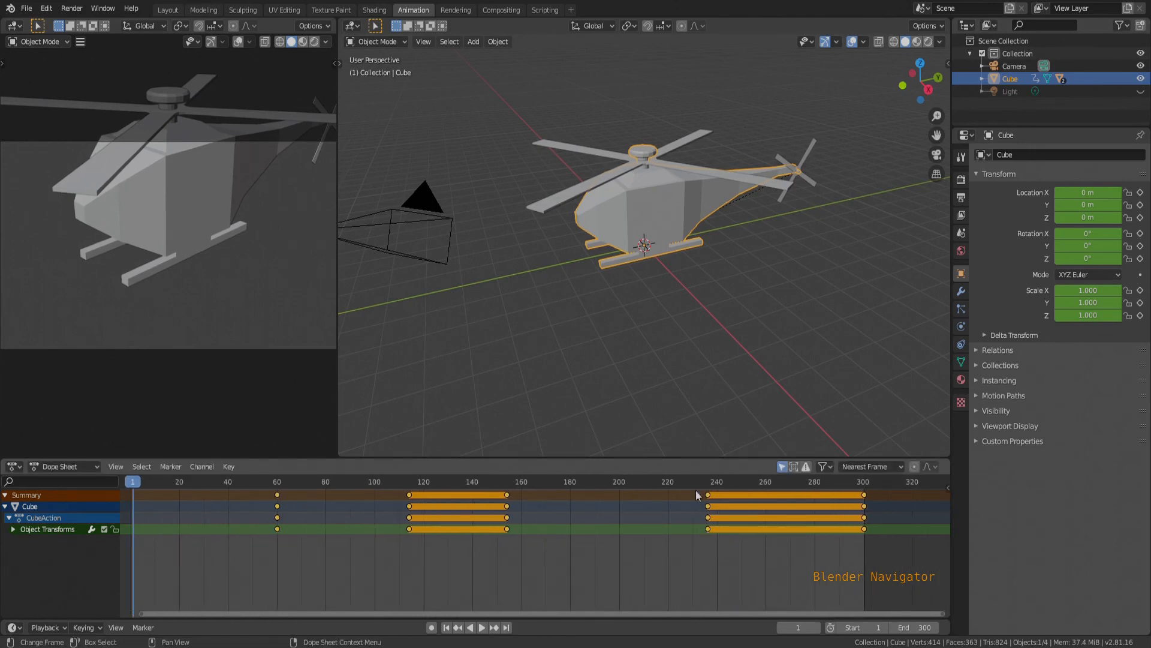
left_click(705, 507)
key("space")
key("Escape")
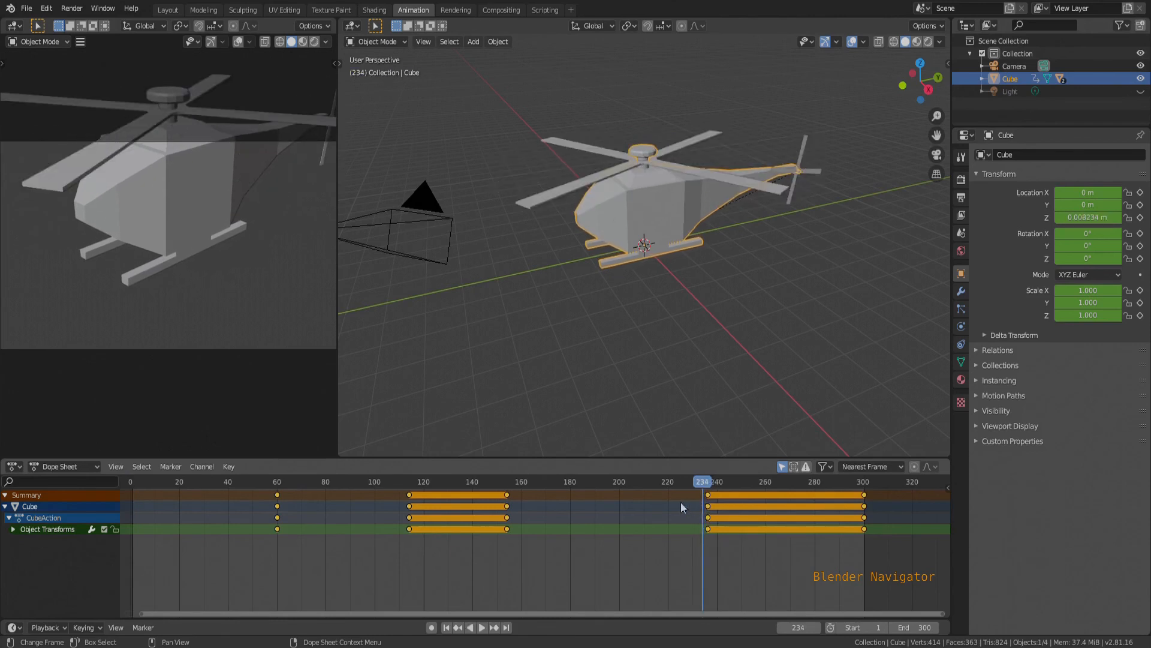
Step: Select only the body's landing keyframes at frame 236 and move them earlier to about frame 221
left_click_drag(681, 561, 704, 534)
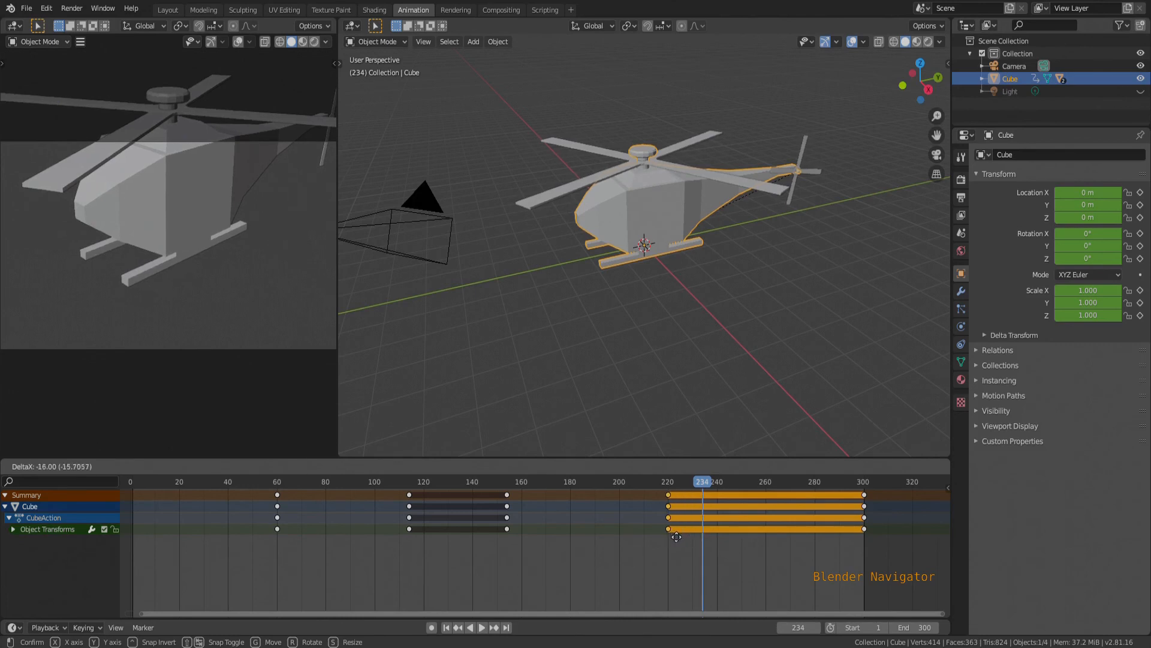
left_click_drag(677, 537, 677, 536)
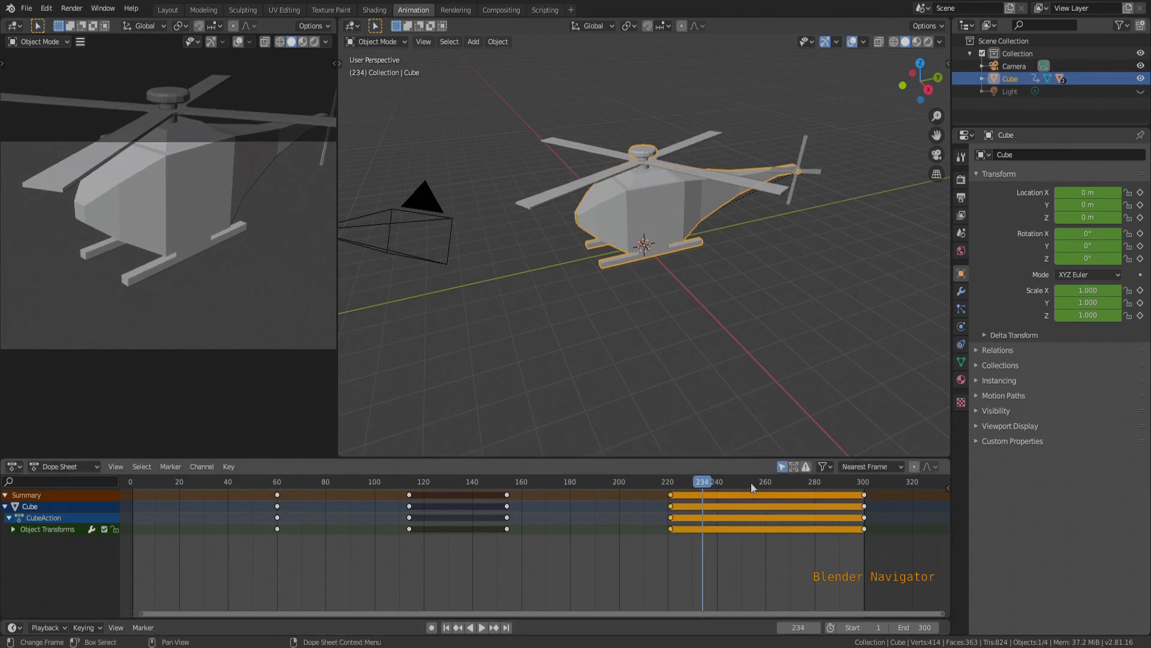
Step: Return to the Layout workspace and deselect all keyframes in the timeline
left_click(160, 11)
scroll(600, 606, "up", 3)
key("alt+a")
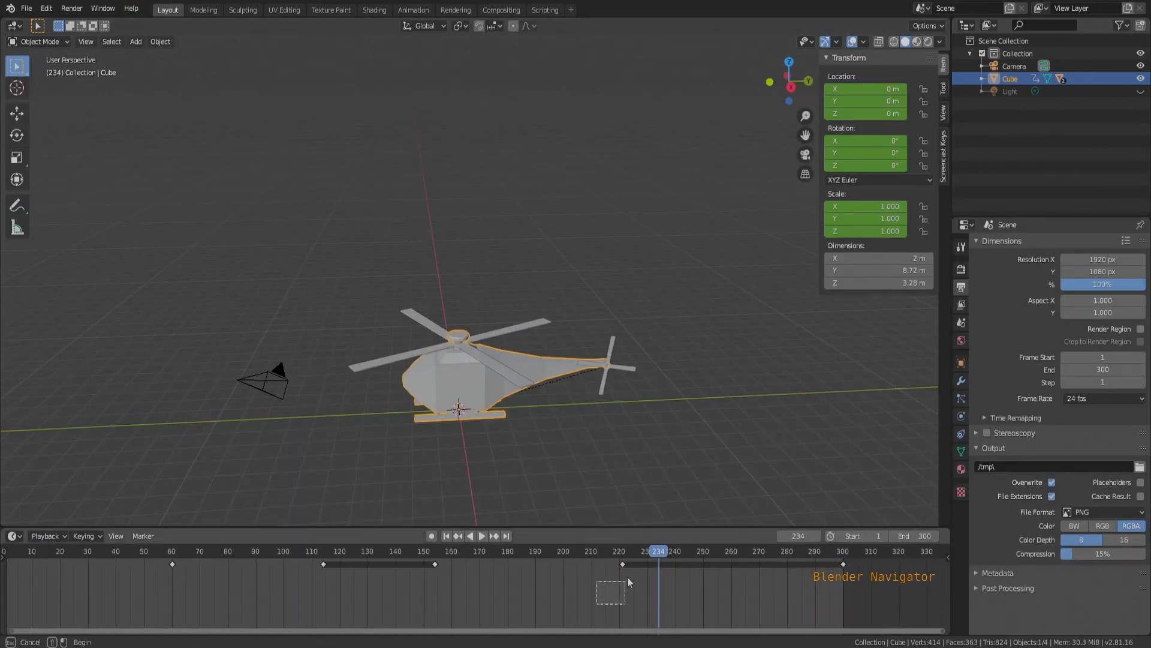
Step: Move the body's landing keyframe slightly earlier to about frame 218 and deselect the helicopter
left_click_drag(623, 566, 613, 567)
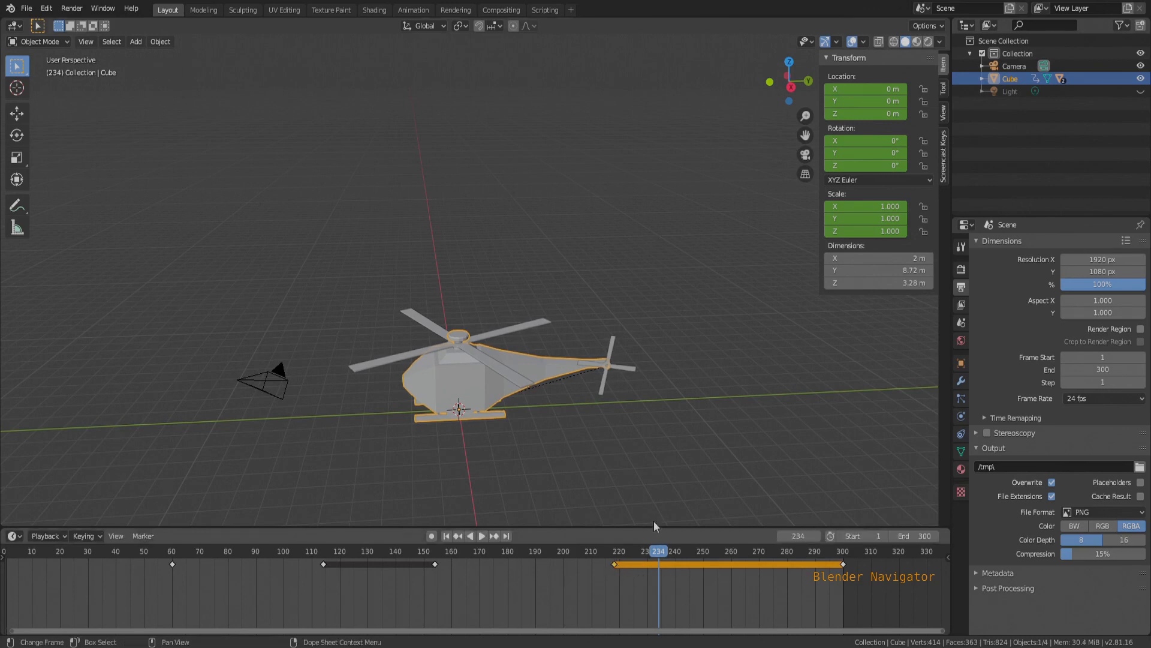
scroll(734, 383, "down", 5)
left_click(707, 463)
scroll(629, 396, "up", 8)
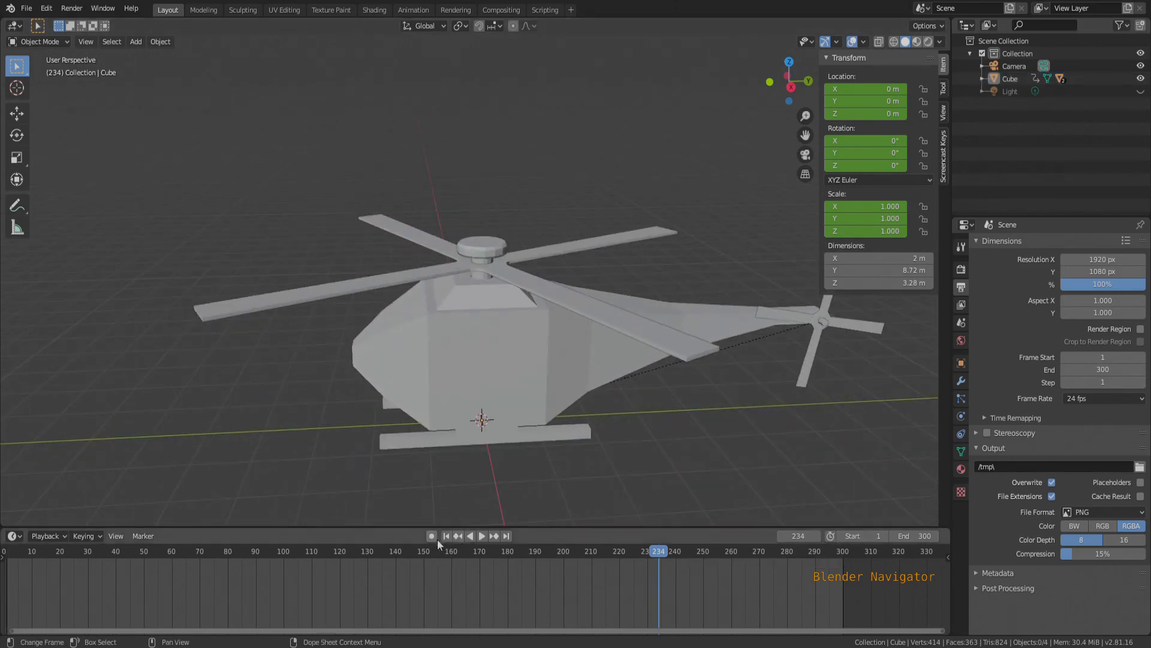
Step: Play the animation with the whole frame range shown in the timeline and examine the helicopter's flight from several angles
left_click(484, 535)
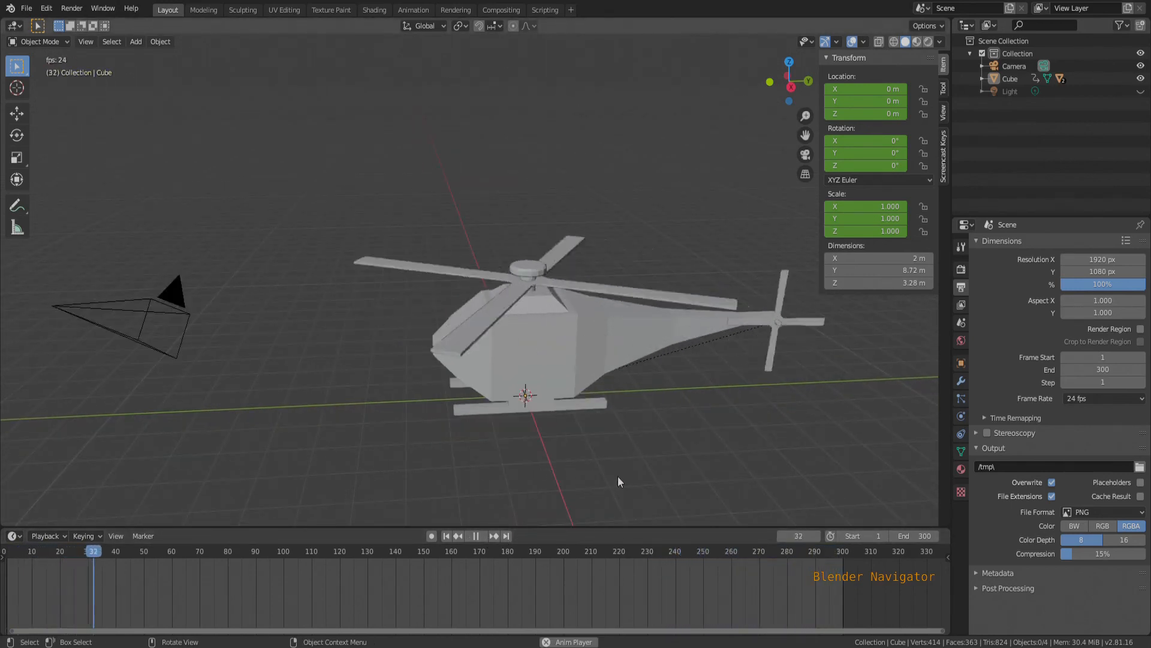
key("Home")
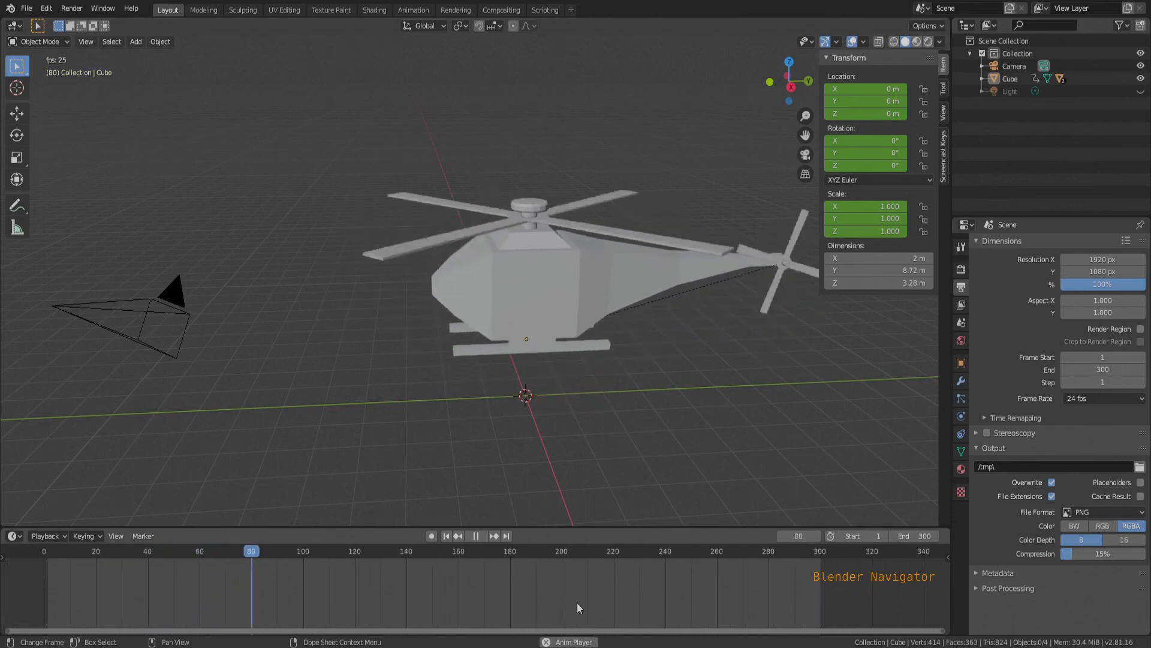
middle_click_drag(386, 437, 540, 225)
middle_click_drag(656, 340, 474, 383)
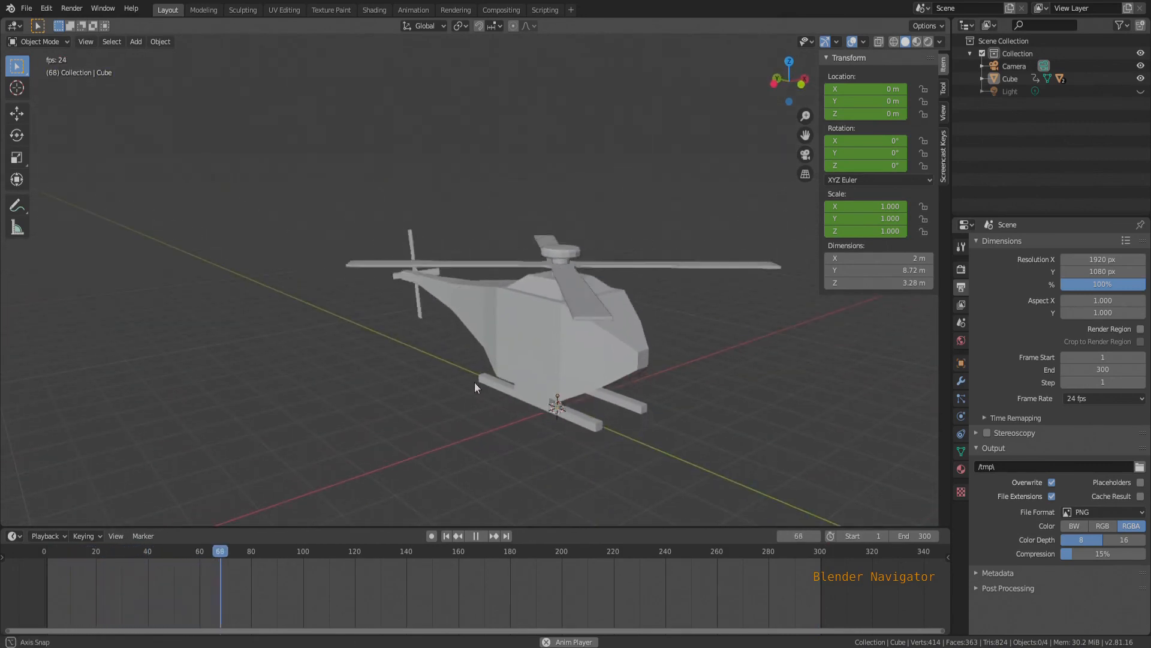
middle_click_drag(452, 397, 509, 415)
Step: Add a plane mesh at the origin as ground beneath the helicopter, scale it to about 18.1 m square and deselect it
key("shift+a")
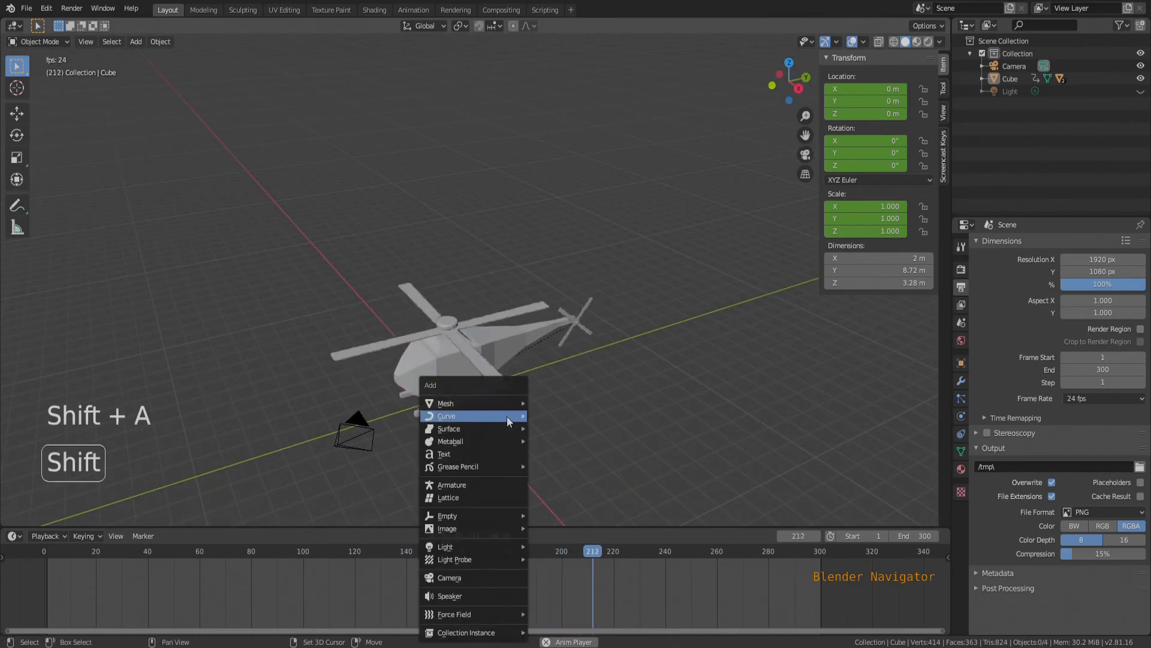
mouse_move(506, 402)
left_click(565, 400)
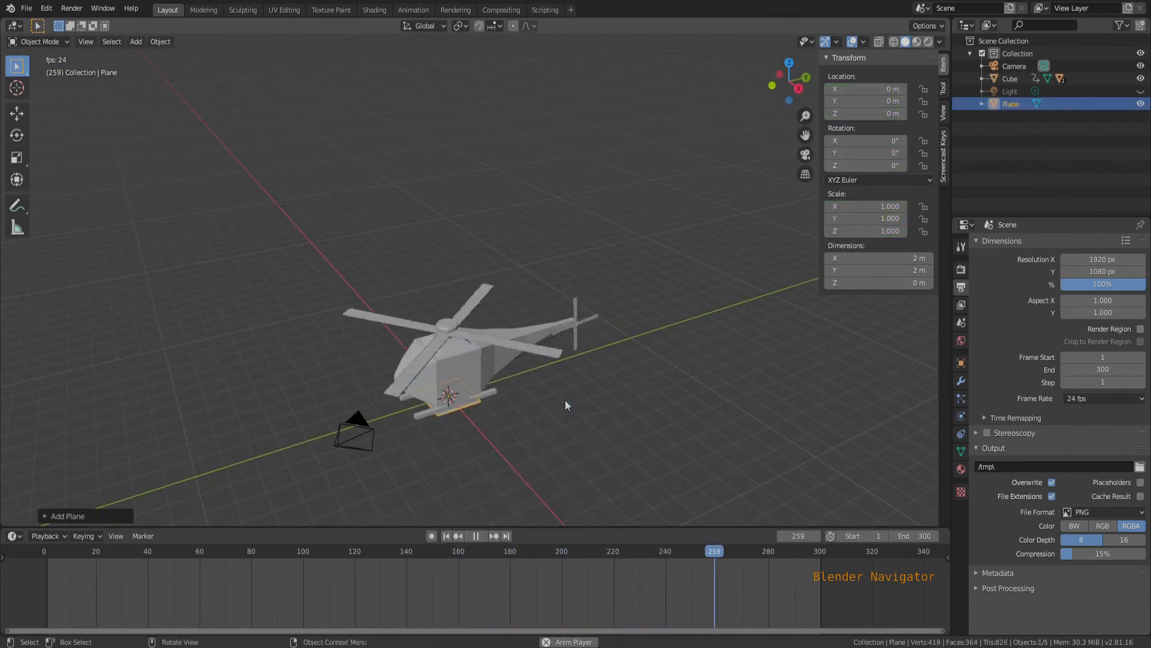
key("s")
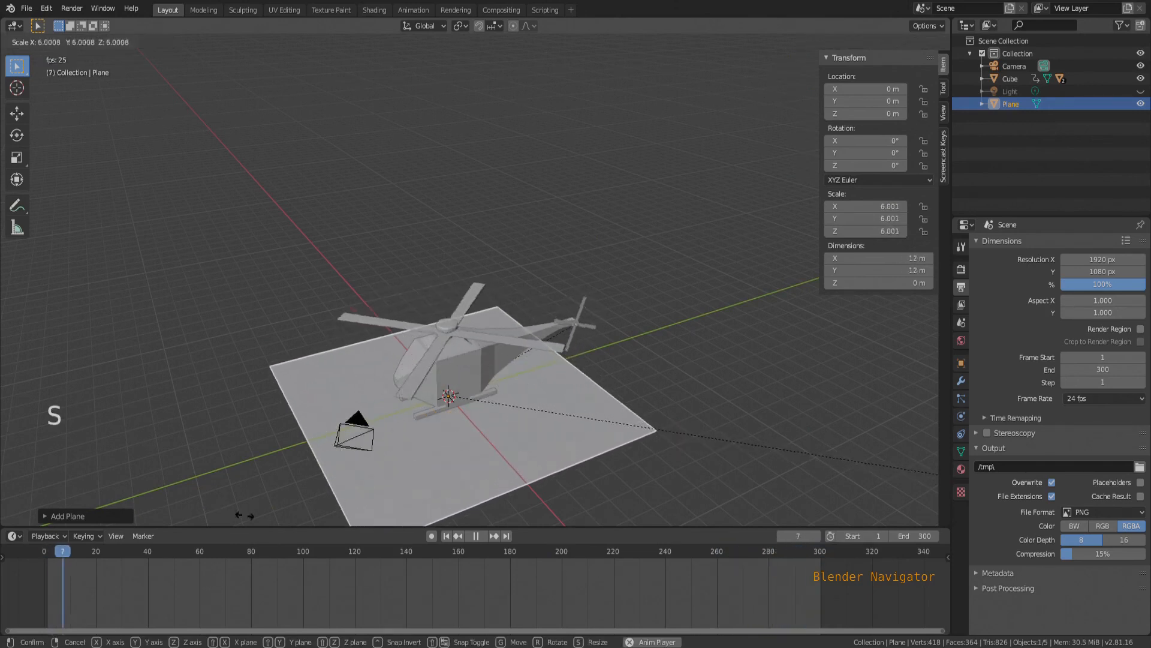
left_click(609, 169)
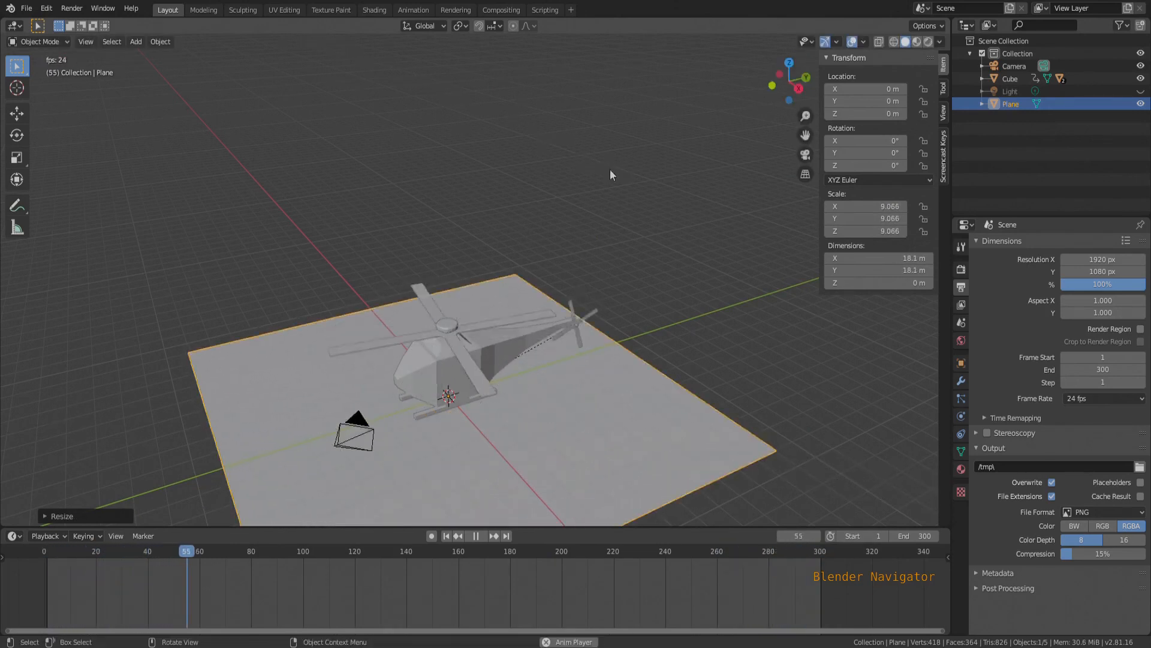
middle_click_drag(476, 161, 599, 328)
scroll(599, 328, "up", 3)
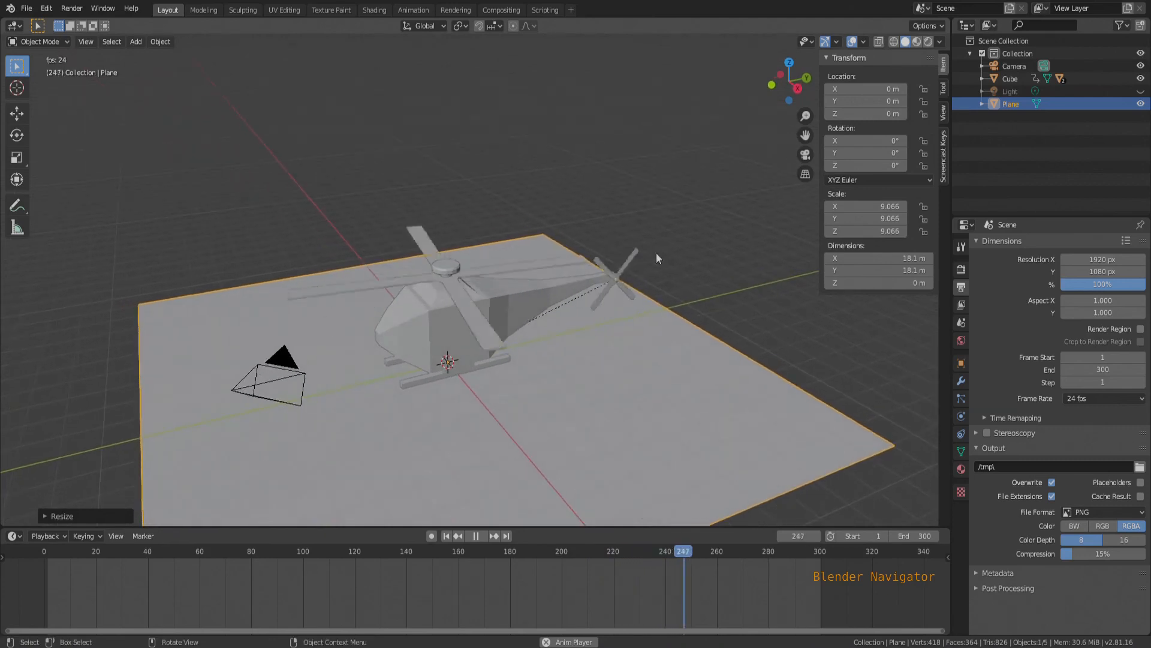
left_click(659, 185)
scroll(659, 185, "up", 2)
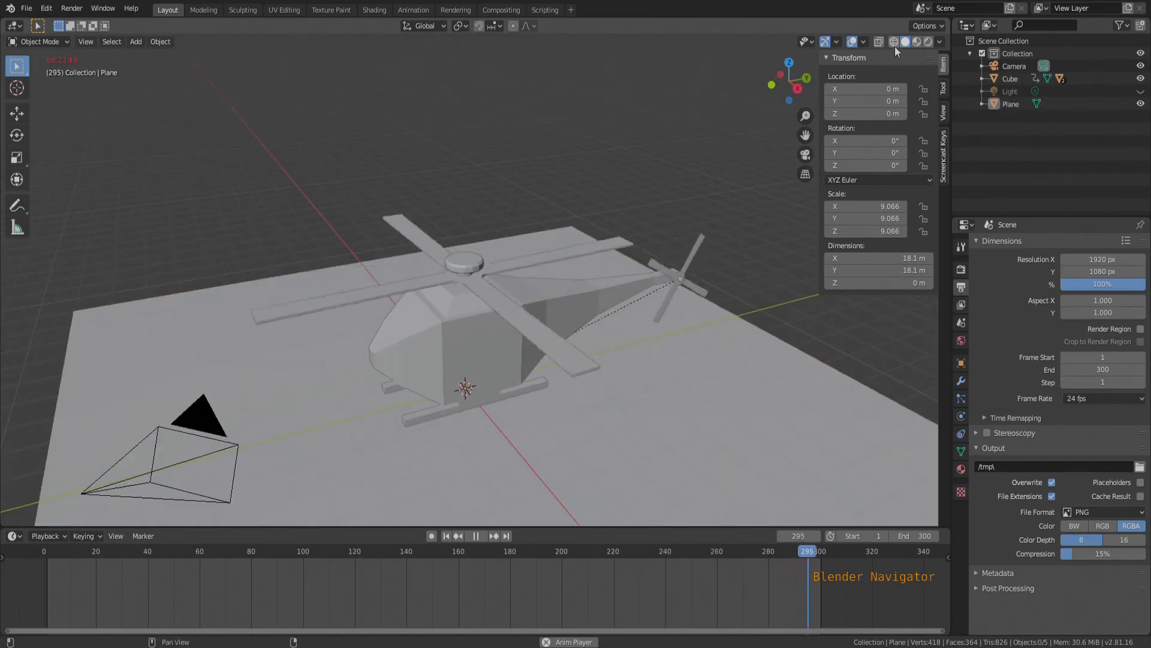
Step: Switch the viewport to rendered shading and unhide the light in the scene
left_click(928, 41)
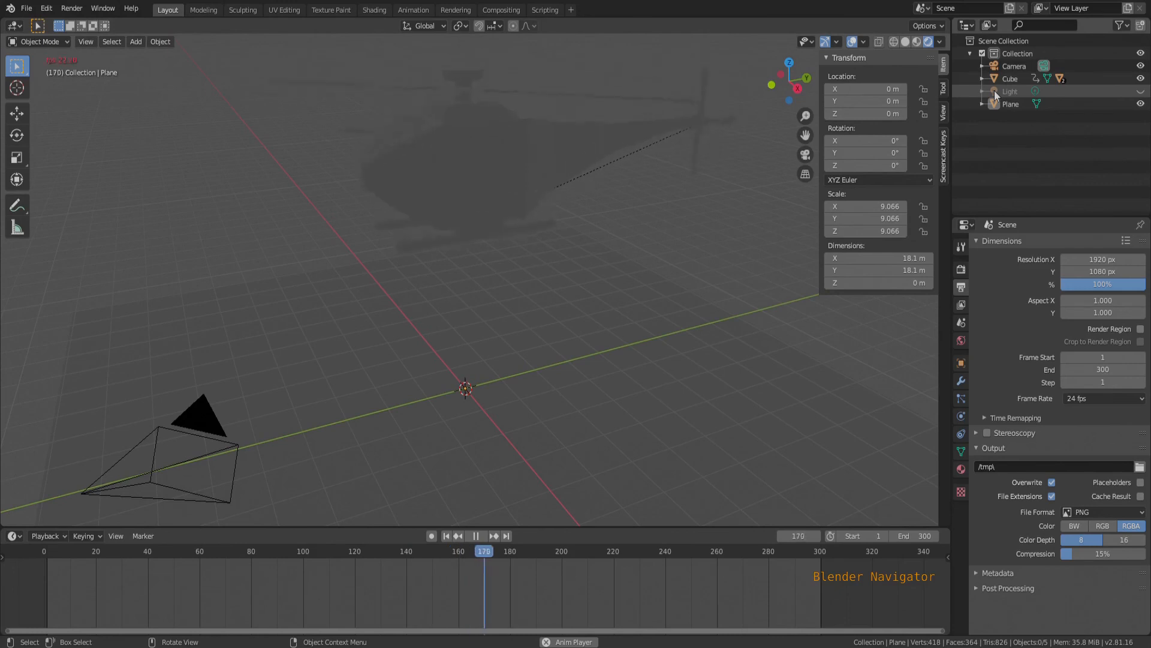
left_click(1142, 91)
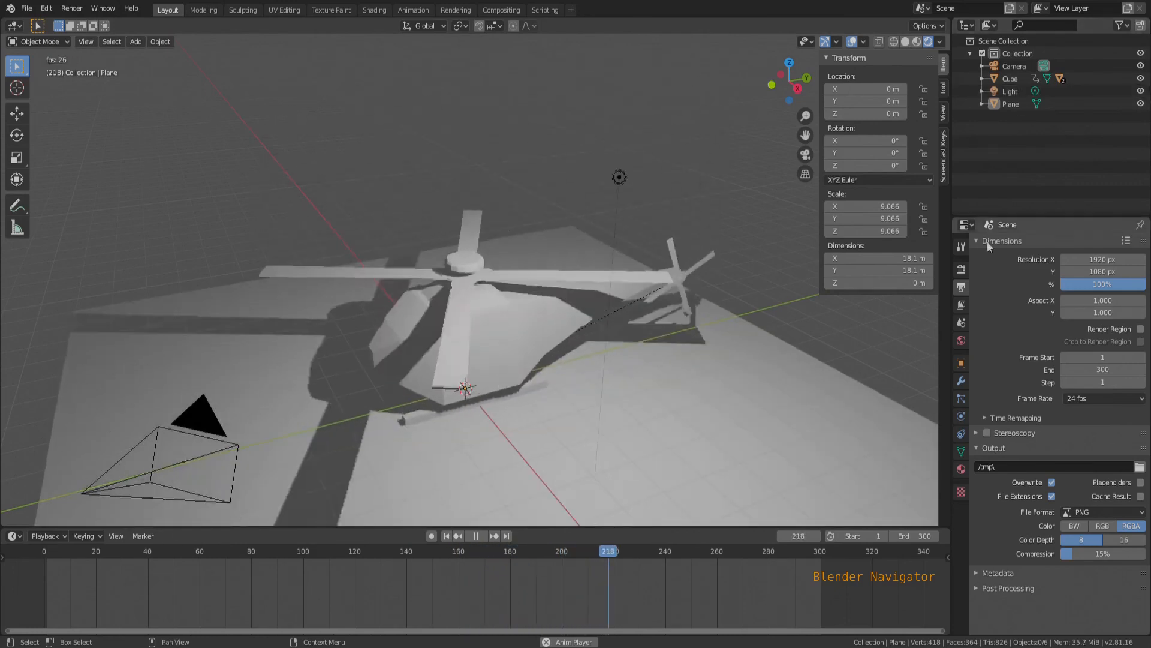
scroll(516, 205, "down", 2)
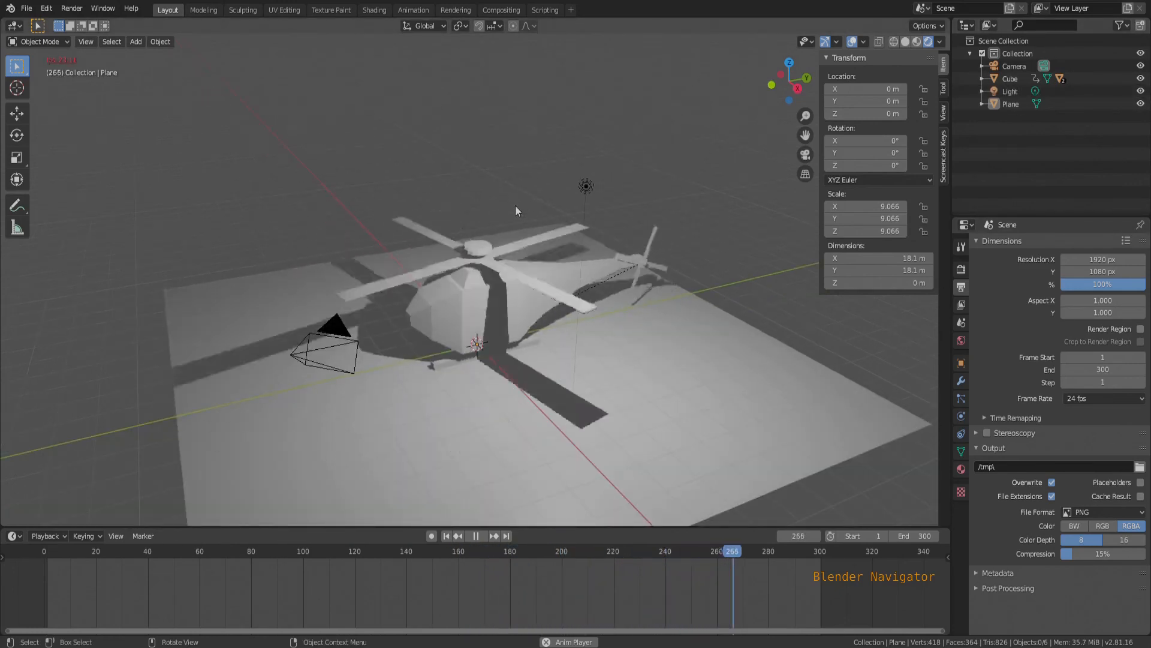
Step: Raise the light straight up along the Z axis to a height of about 9.95 m
left_click(588, 186)
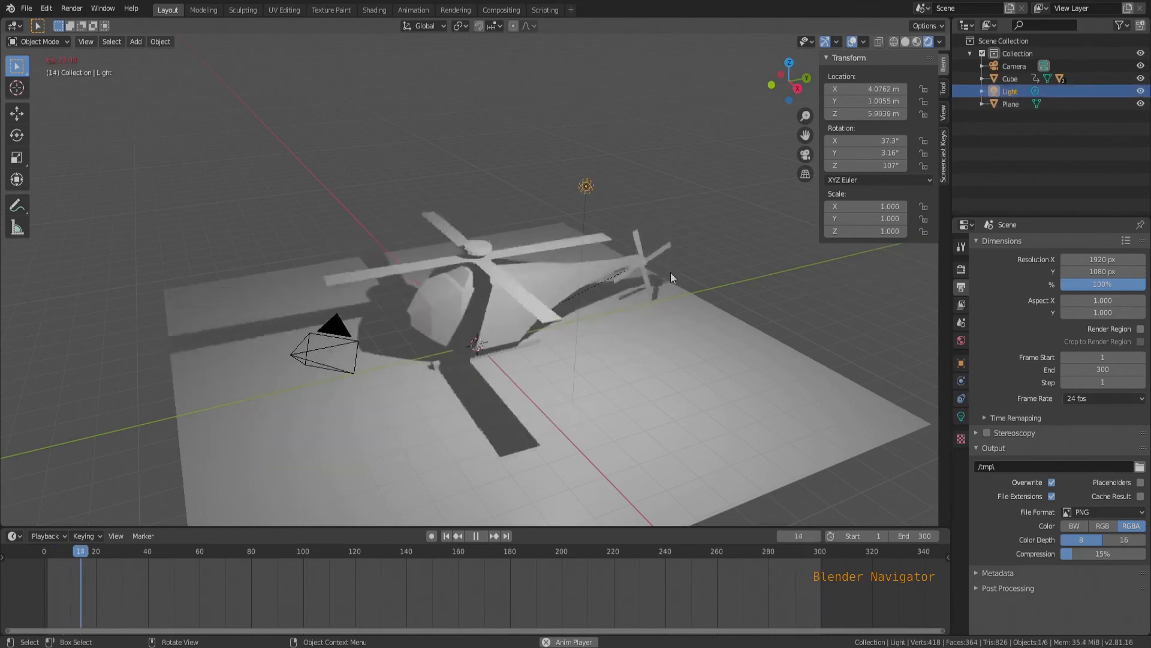
key("g")
key("z")
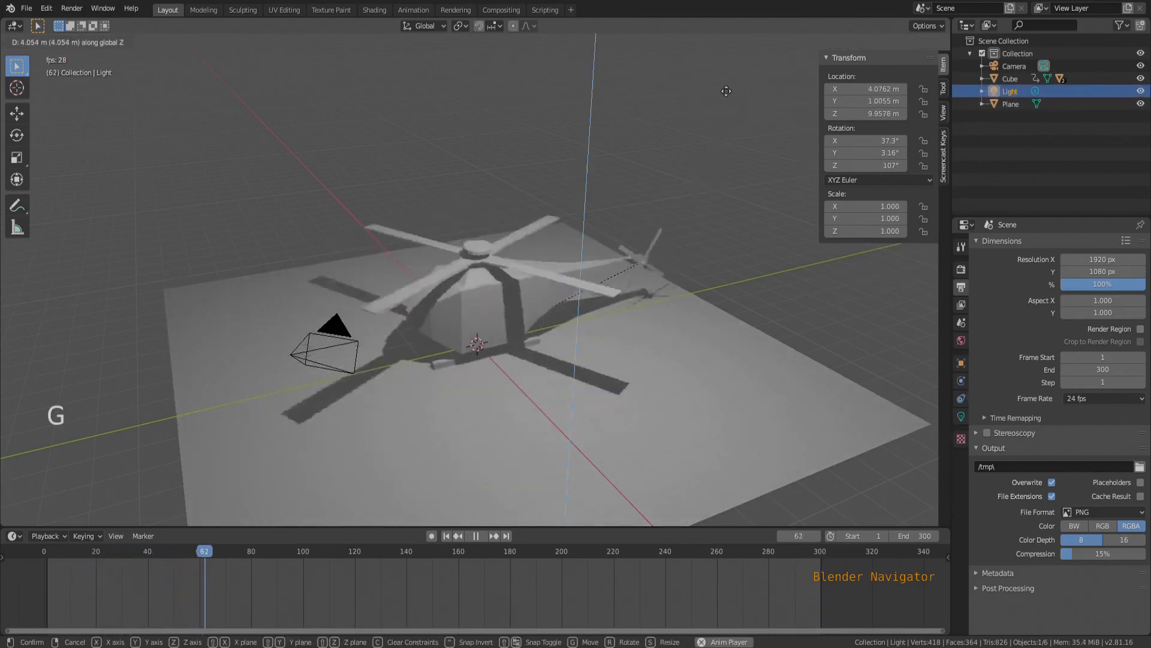
left_click(722, 88)
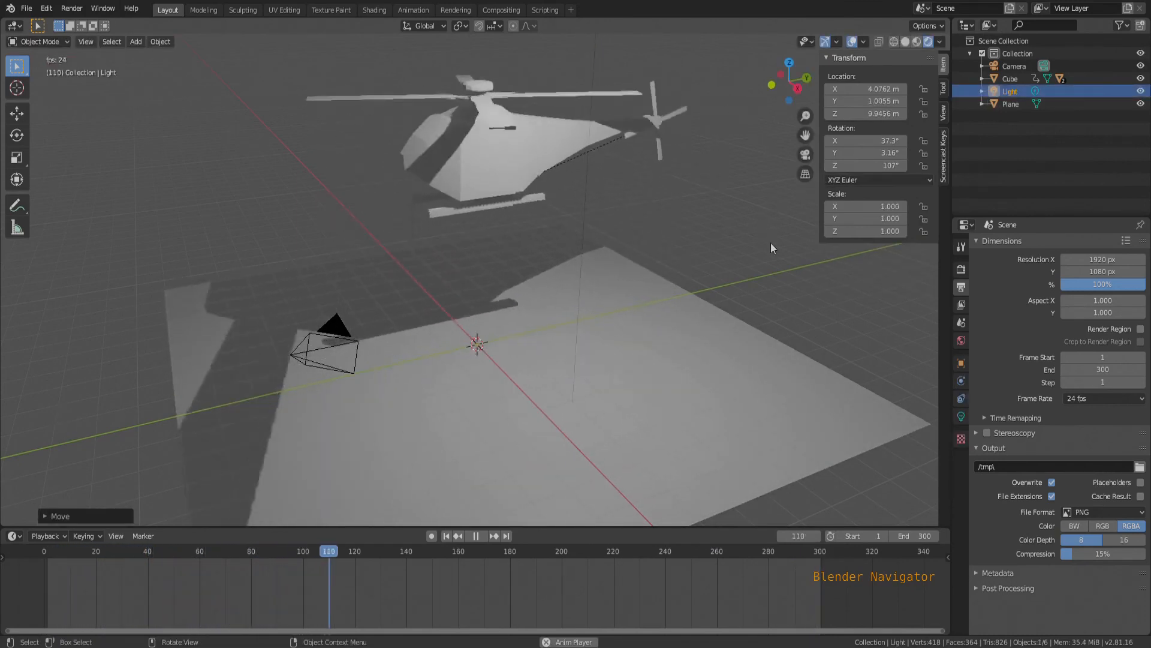
scroll(534, 447, "down", 3)
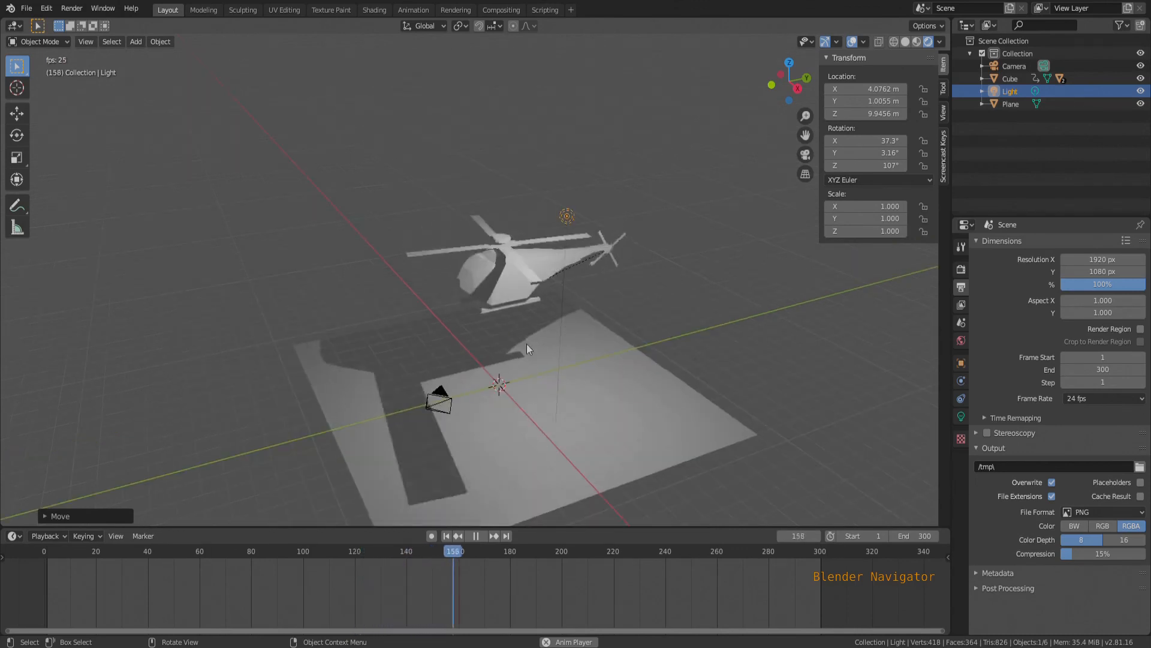